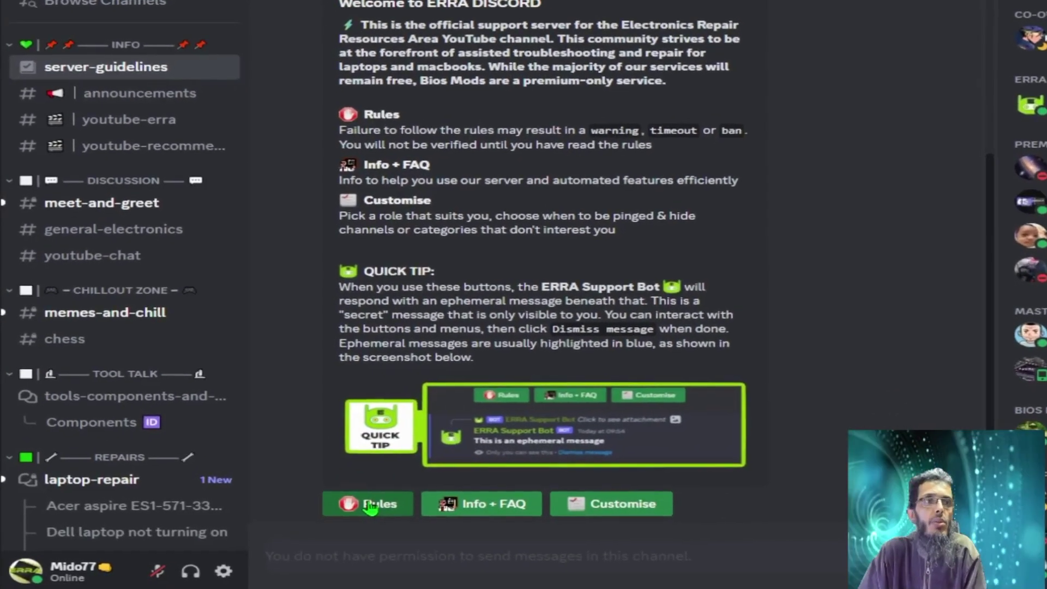
- Open the rules from the Discord server-guidelines channel and read through them
{"action": "left_click", "coordinate": [370, 506]}
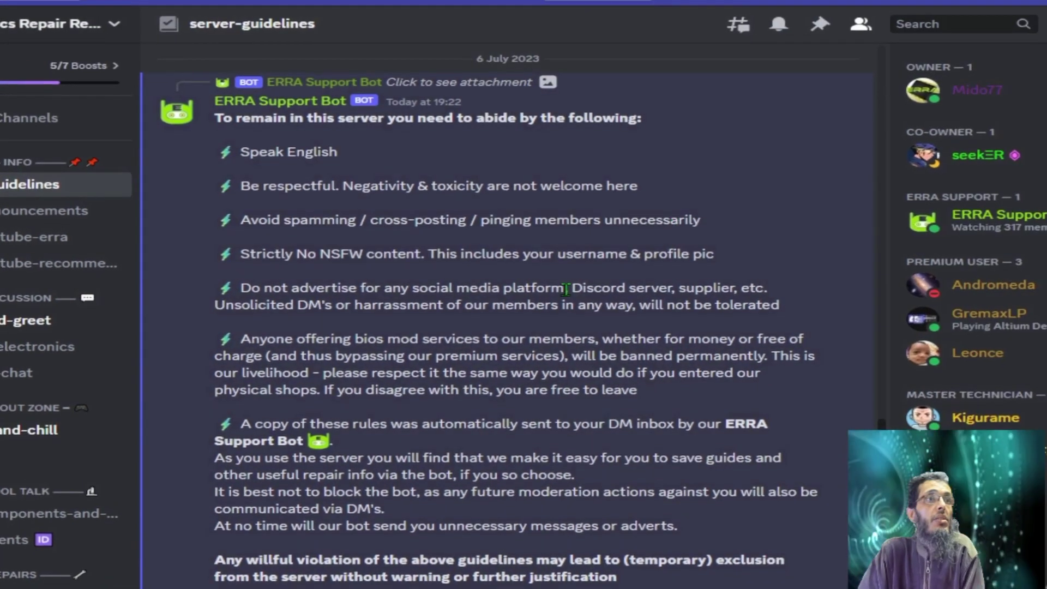
{"action": "scroll", "coordinate": [572, 283], "scroll_direction": "up", "scroll_amount": 5}
{"action": "scroll", "coordinate": [567, 295], "scroll_direction": "up", "scroll_amount": 6}
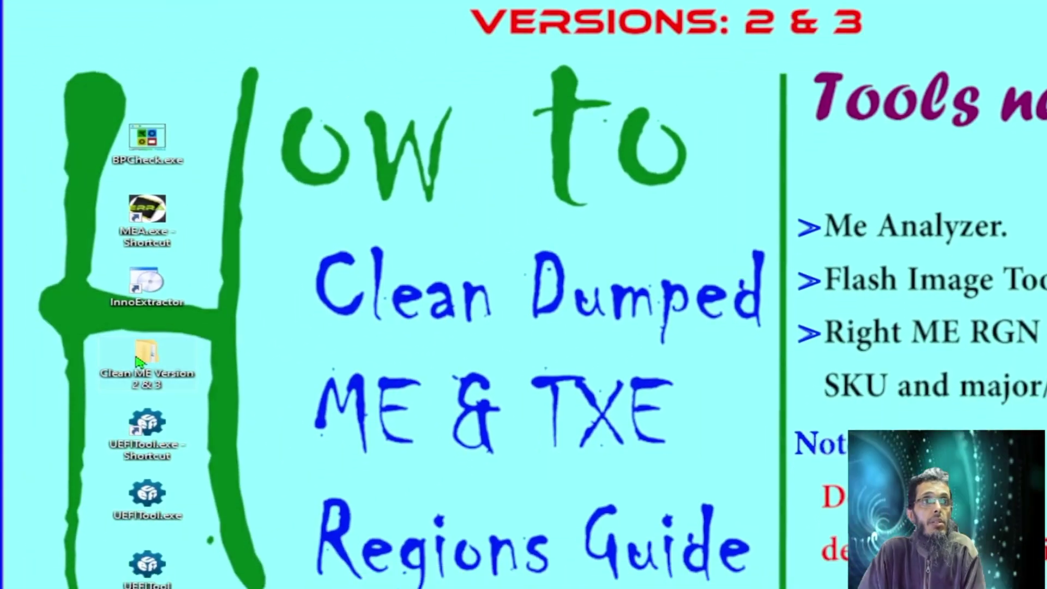
- Open the ME version 2 folder inside the Clean ME Version 2 & 3 desktop folder and go through its files
{"action": "double_click", "coordinate": [145, 350]}
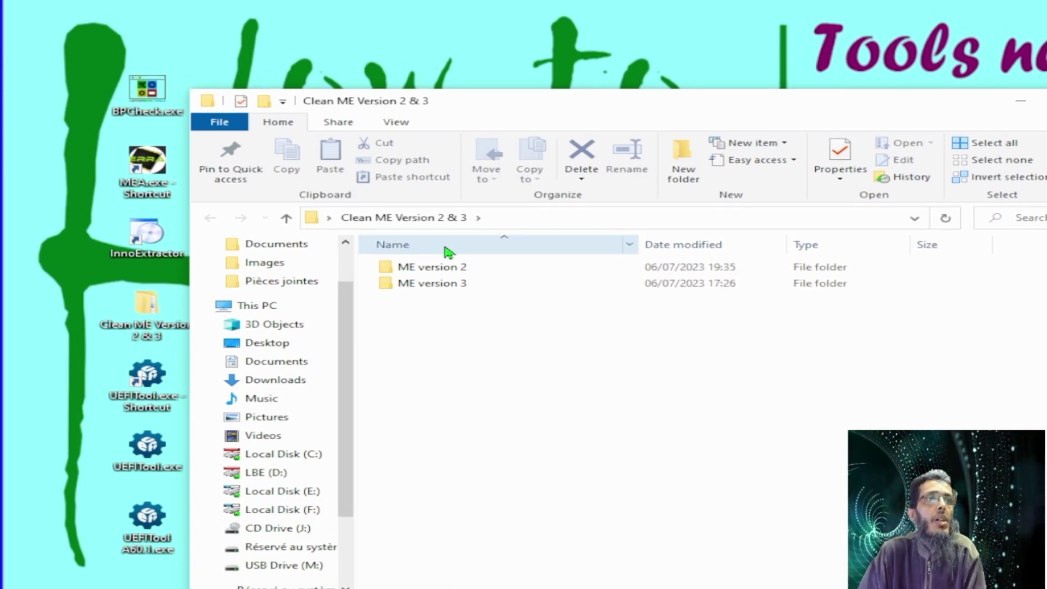
{"action": "double_click", "coordinate": [401, 255]}
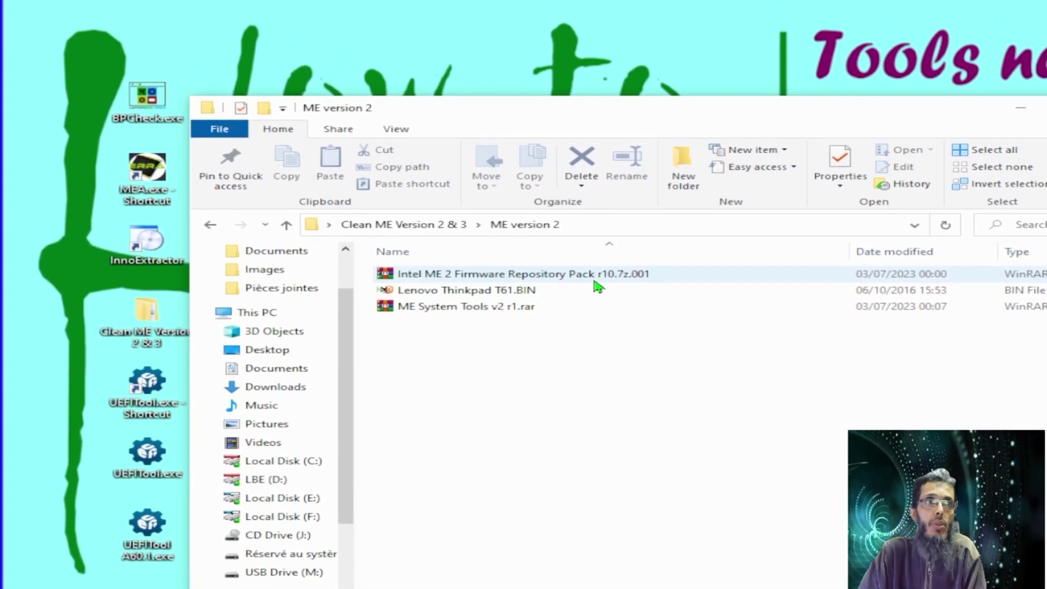
{"action": "left_click", "coordinate": [482, 301]}
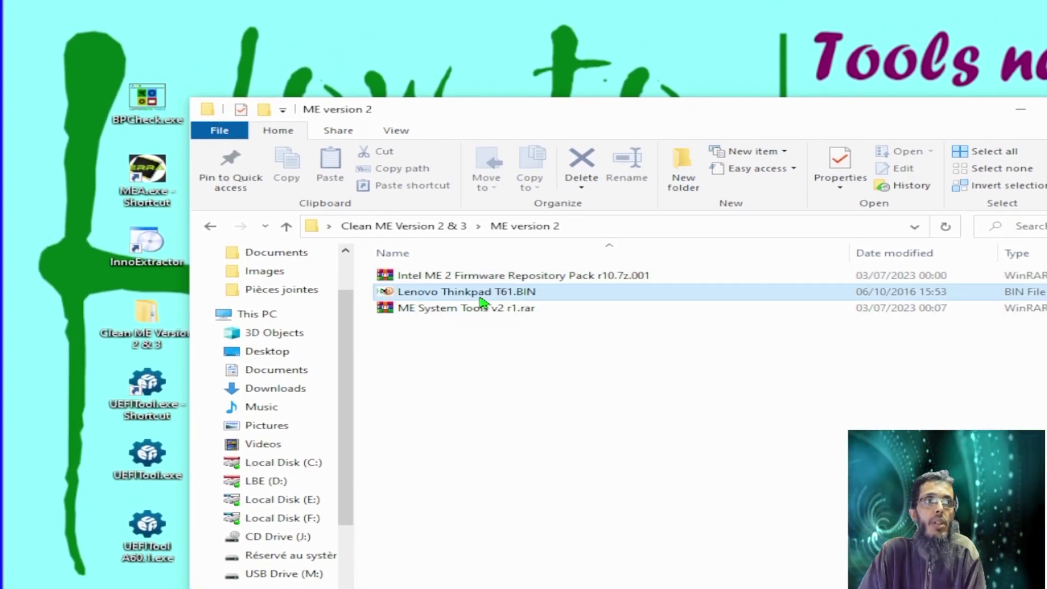
{"action": "left_click", "coordinate": [483, 308]}
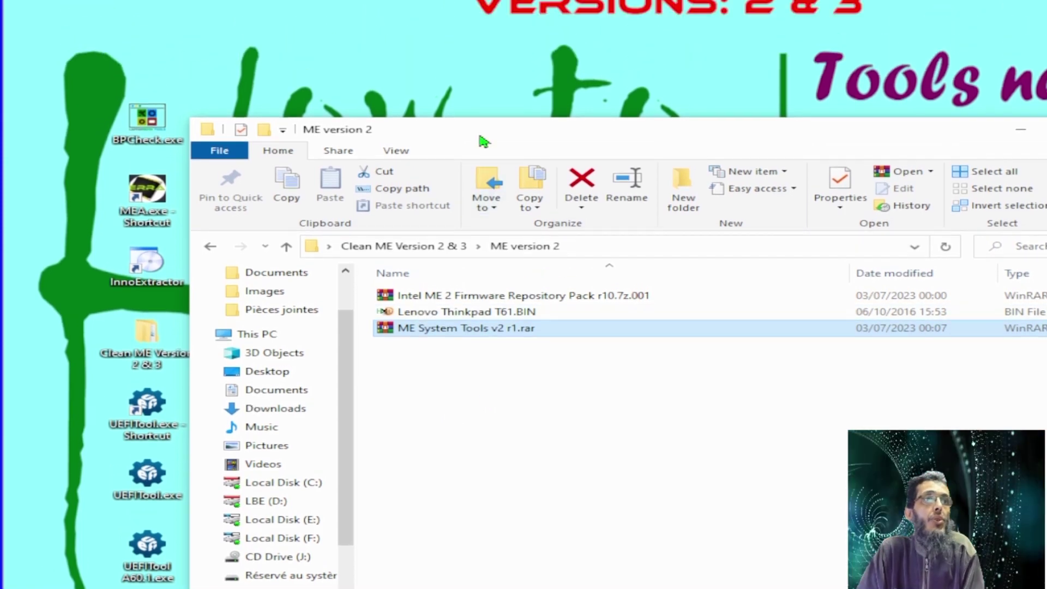
- Analyze Lenovo Thinkpad T61.BIN with ME Analyzer without extra options and highlight the rows from Version to Chipset Support
{"action": "left_click_drag", "start_coordinate": [481, 54], "coordinate": [593, 54]}
{"action": "left_click_drag", "start_coordinate": [528, 356], "coordinate": [139, 240]}
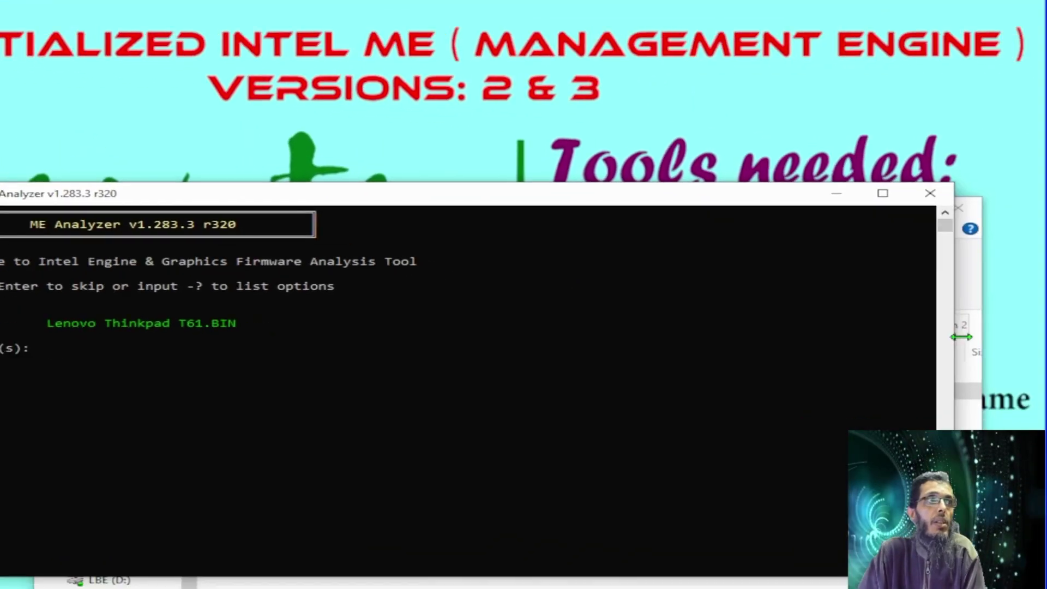
{"action": "left_click_drag", "start_coordinate": [961, 337], "coordinate": [444, 309]}
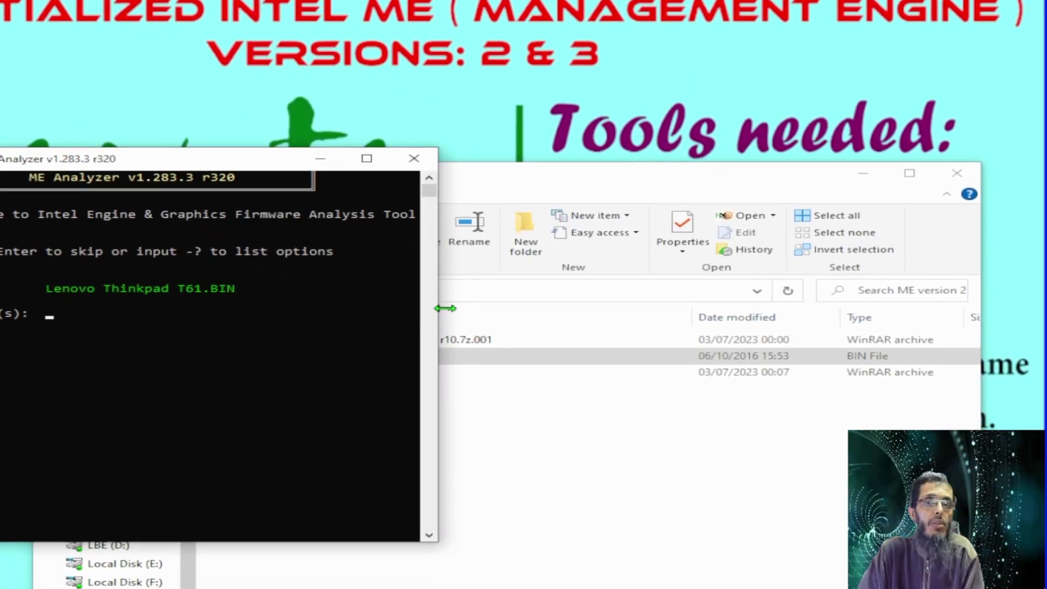
{"action": "key", "text": "Return"}
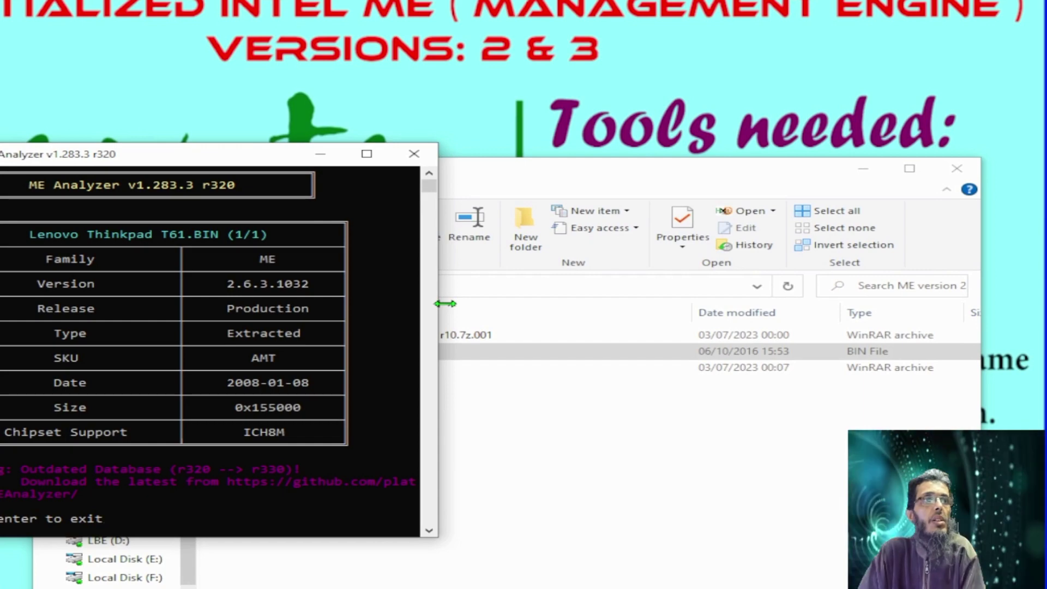
{"action": "left_click_drag", "start_coordinate": [226, 283], "coordinate": [300, 364]}
{"action": "left_click_drag", "start_coordinate": [386, 352], "coordinate": [395, 416]}
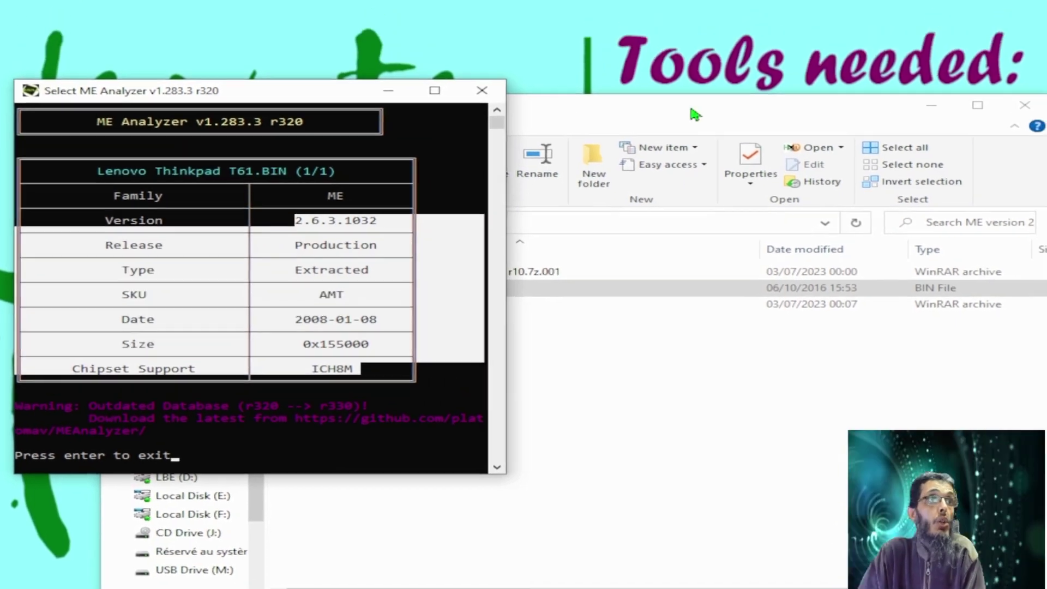
- Arrange the ME Analyzer window and the ME version 2 folder window side by side
{"action": "left_click", "coordinate": [706, 83]}
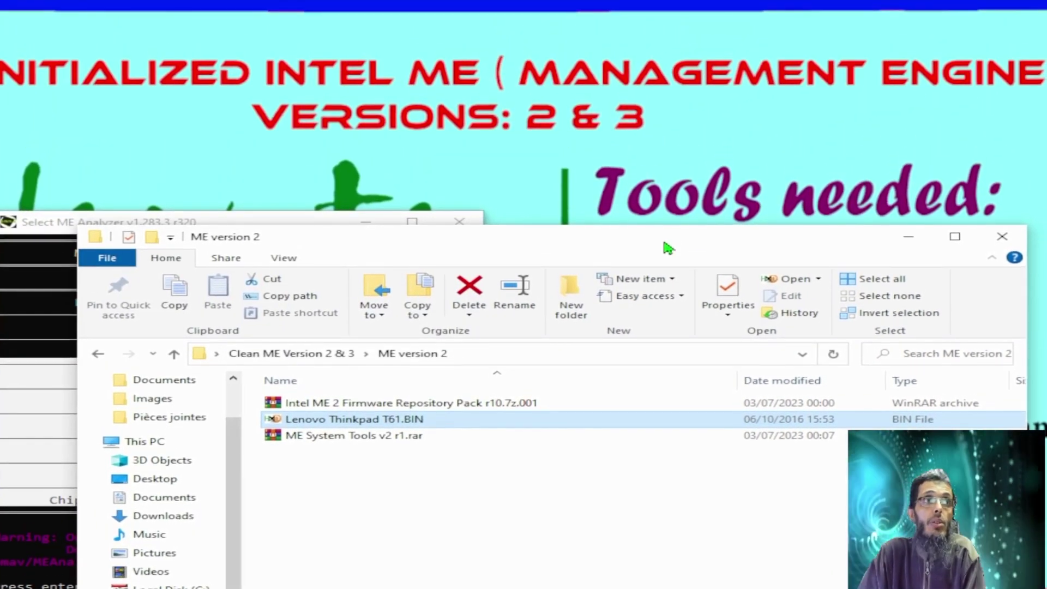
{"action": "left_click_drag", "start_coordinate": [358, 241], "coordinate": [449, 241]}
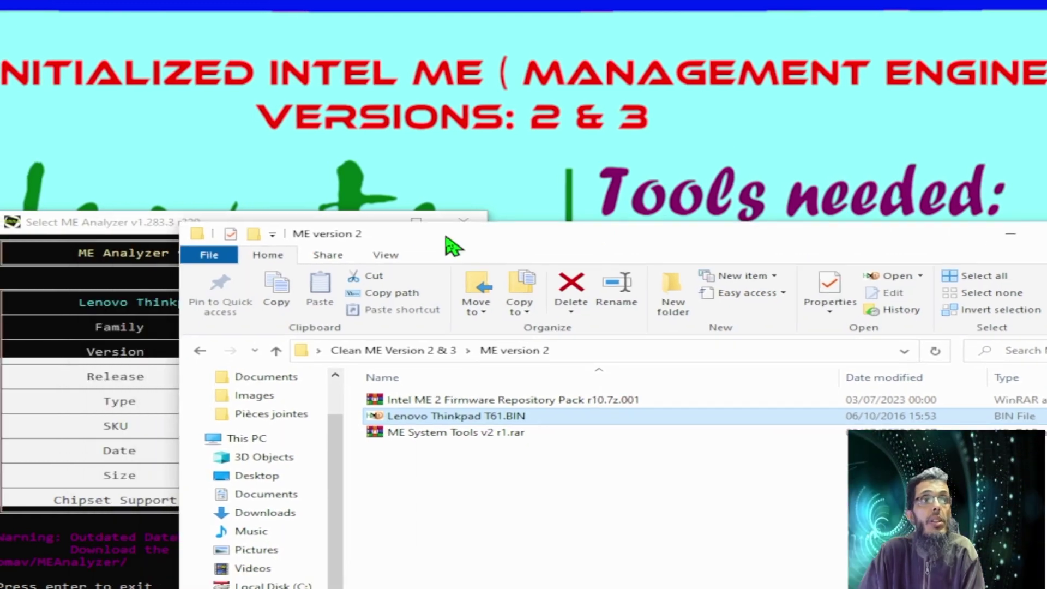
{"action": "left_click", "coordinate": [132, 229]}
{"action": "left_click_drag", "start_coordinate": [241, 229], "coordinate": [96, 187]}
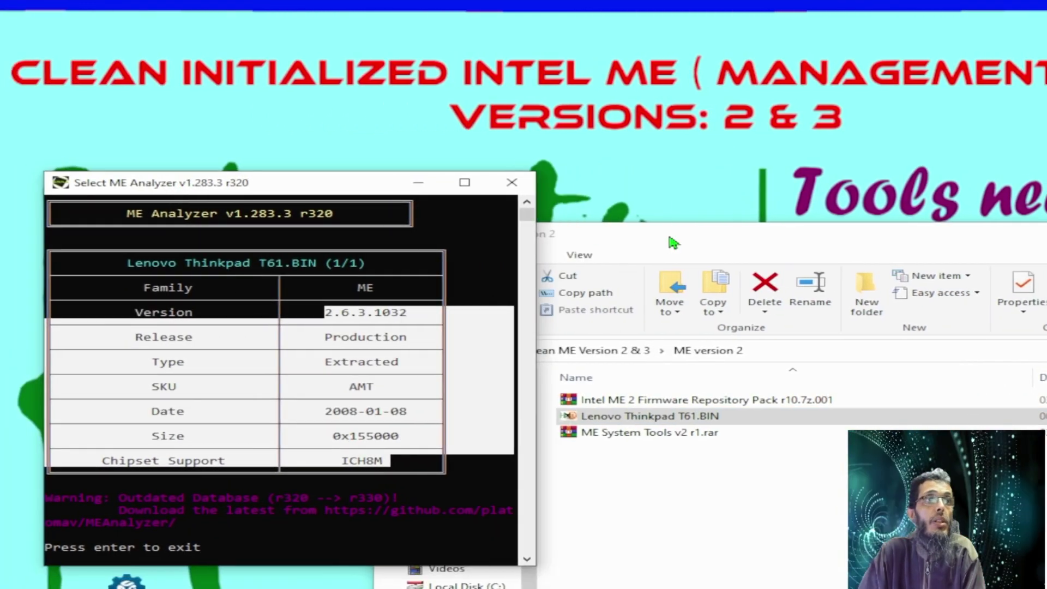
{"action": "left_click", "coordinate": [589, 241]}
{"action": "left_click_drag", "start_coordinate": [668, 241], "coordinate": [677, 194]}
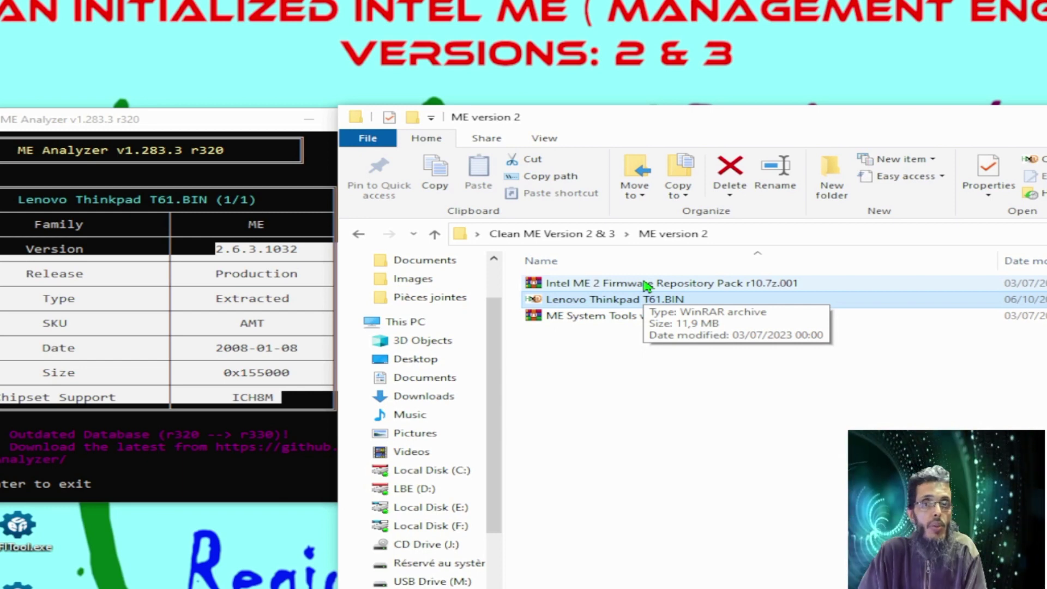
- Open the Intel ME 2 Firmware Repository Pack r10.7z.001 archive in WinRAR, dismiss the license notice and enter its repository folder
{"action": "left_click", "coordinate": [646, 284]}
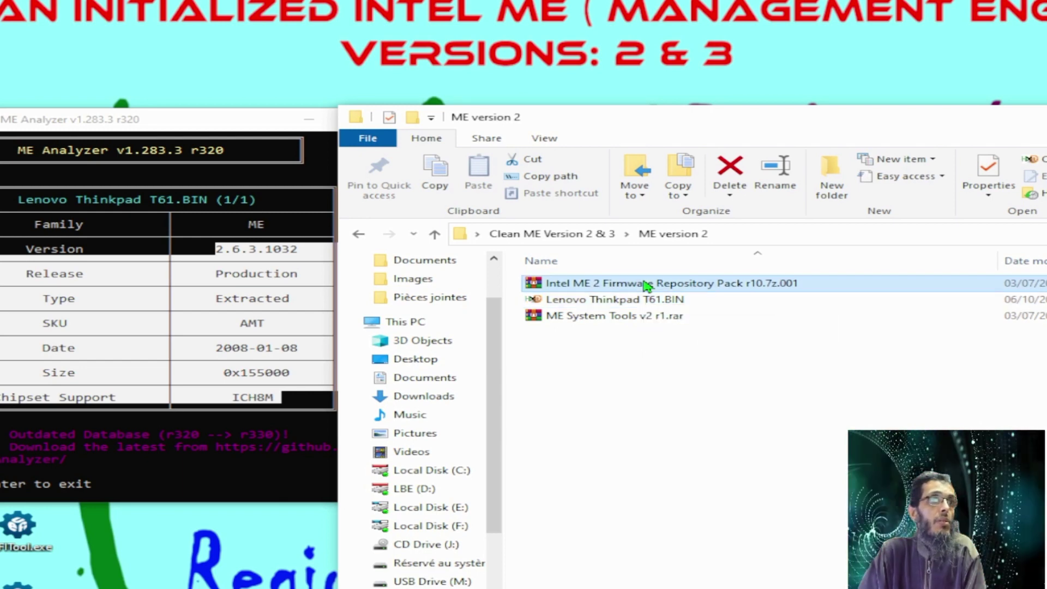
{"action": "double_click", "coordinate": [647, 285]}
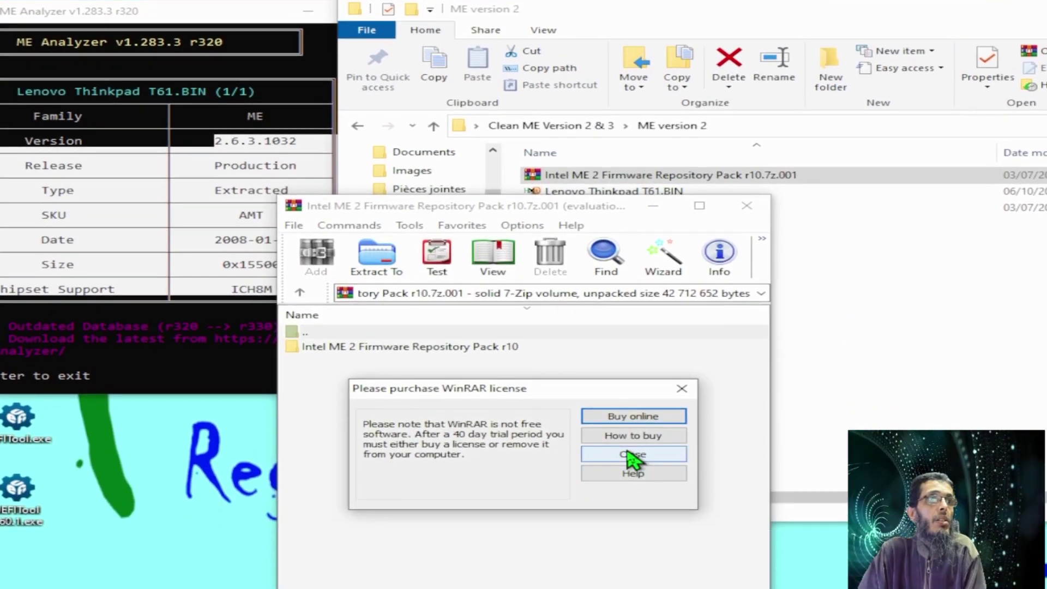
{"action": "left_click", "coordinate": [626, 457]}
{"action": "double_click", "coordinate": [417, 225]}
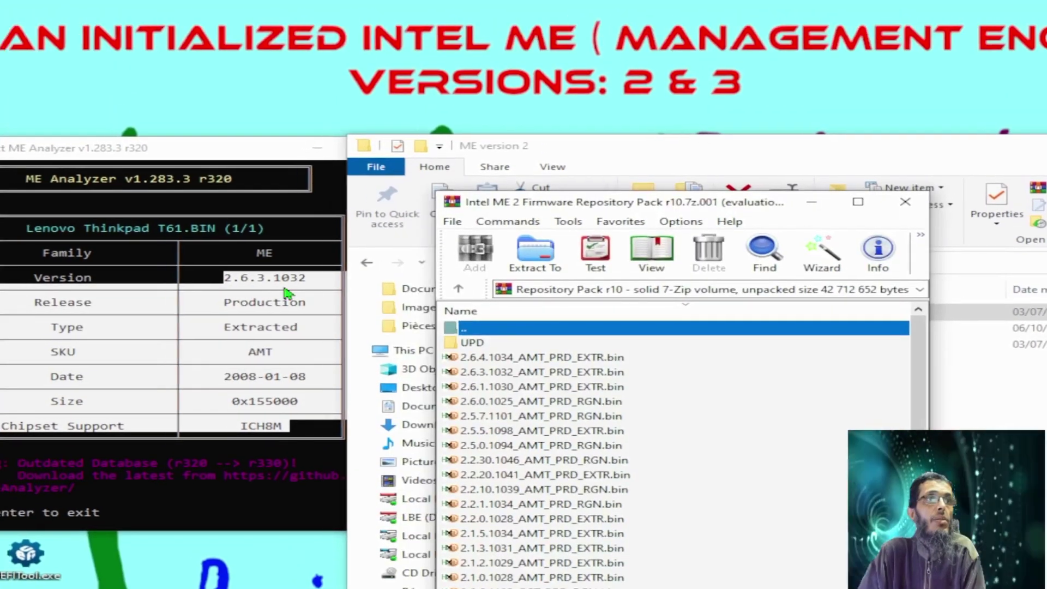
- Extract the matching firmware file 2.6.3.1032_AMT_PRD_EXTR.bin from the archive into the ME version 2 folder and close the archive
{"action": "left_click", "coordinate": [227, 278]}
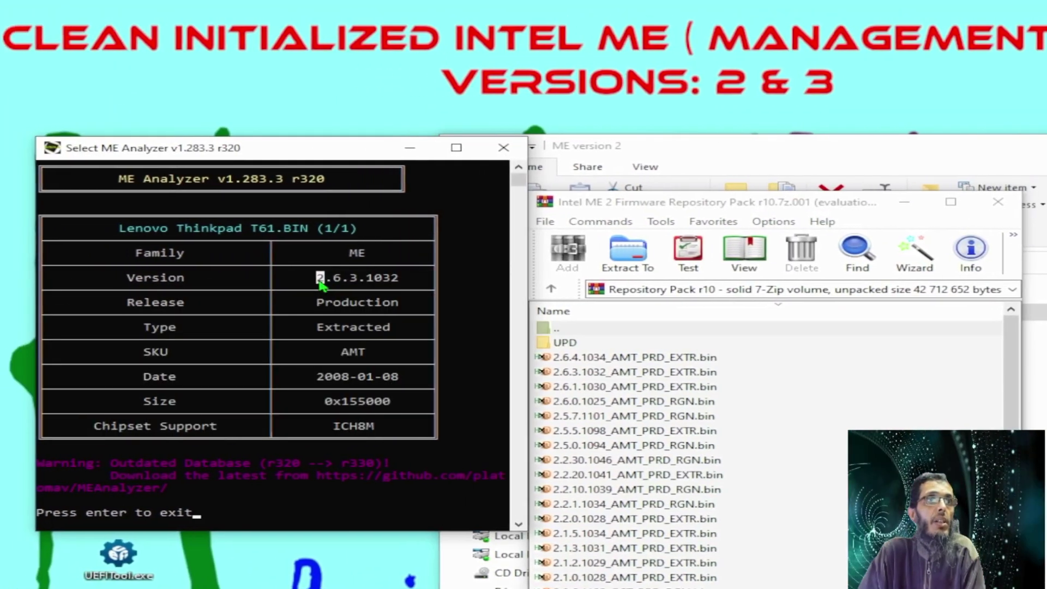
{"action": "left_click_drag", "start_coordinate": [334, 280], "coordinate": [446, 440]}
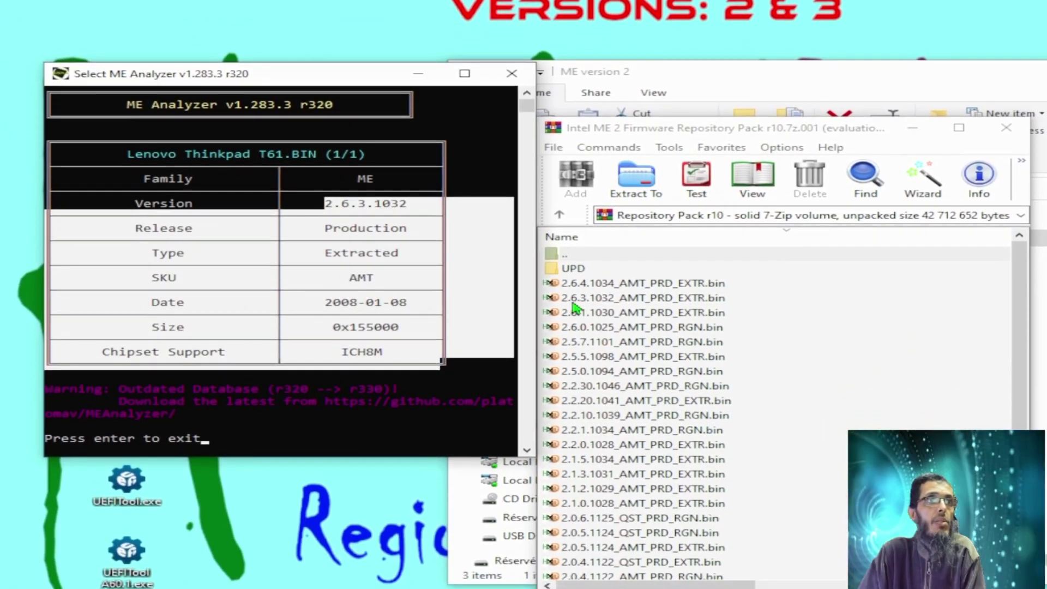
{"action": "left_click", "coordinate": [662, 322]}
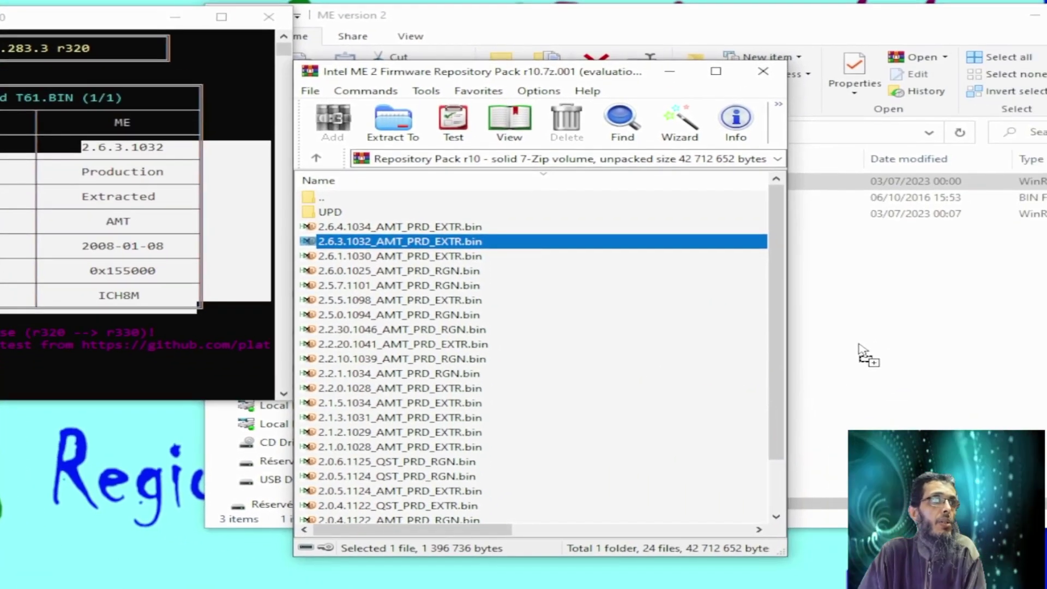
{"action": "left_click", "coordinate": [1009, 165]}
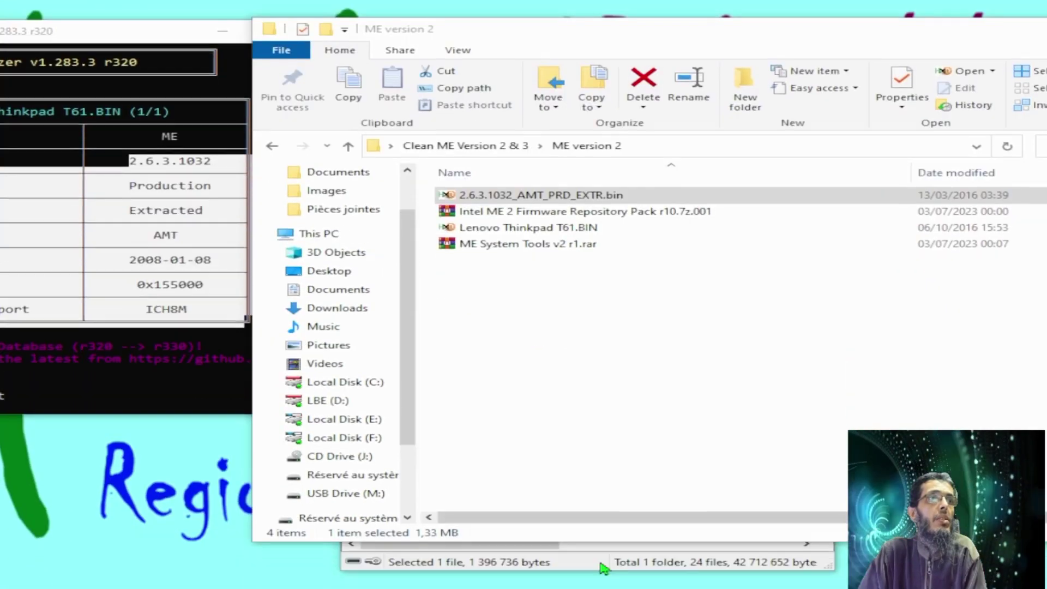
{"action": "left_click", "coordinate": [790, 437]}
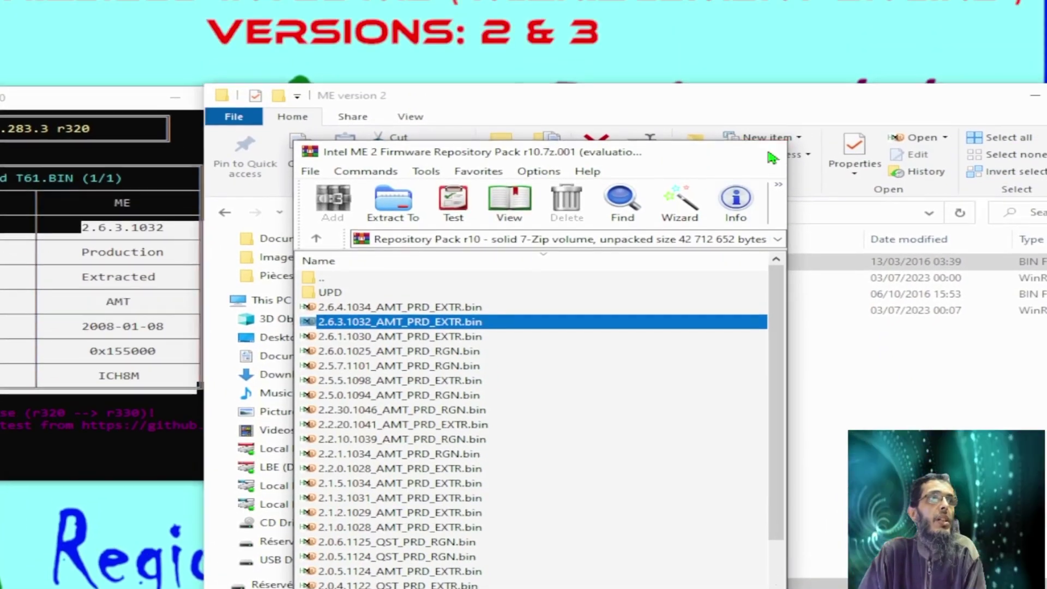
{"action": "left_click", "coordinate": [767, 152]}
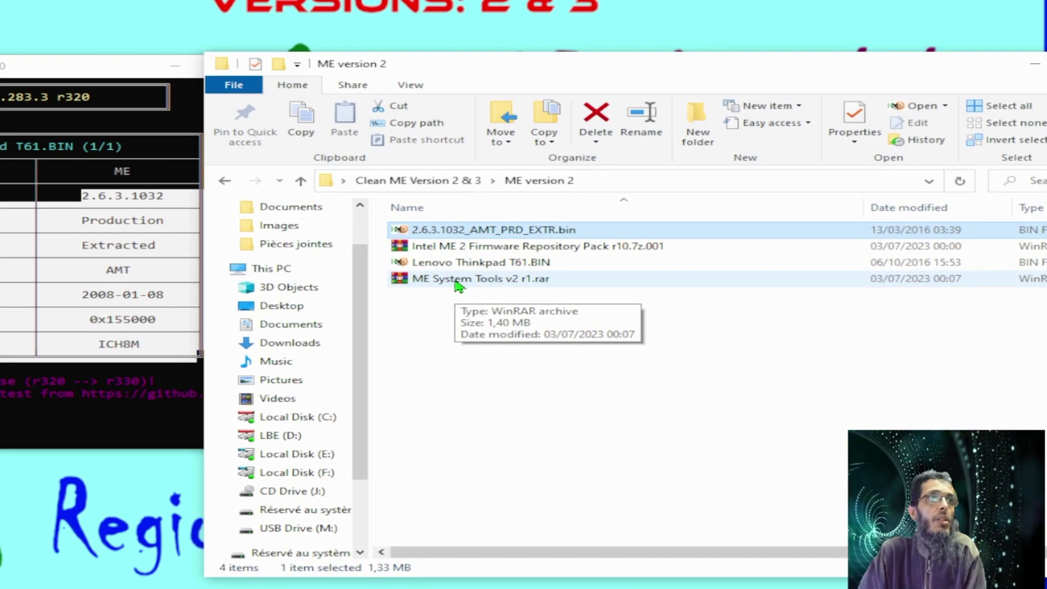
- Extract the Flash Image Tool folder from ME System Tools v2 r1.rar into the ME version 2 folder and close the archive
{"action": "double_click", "coordinate": [456, 281]}
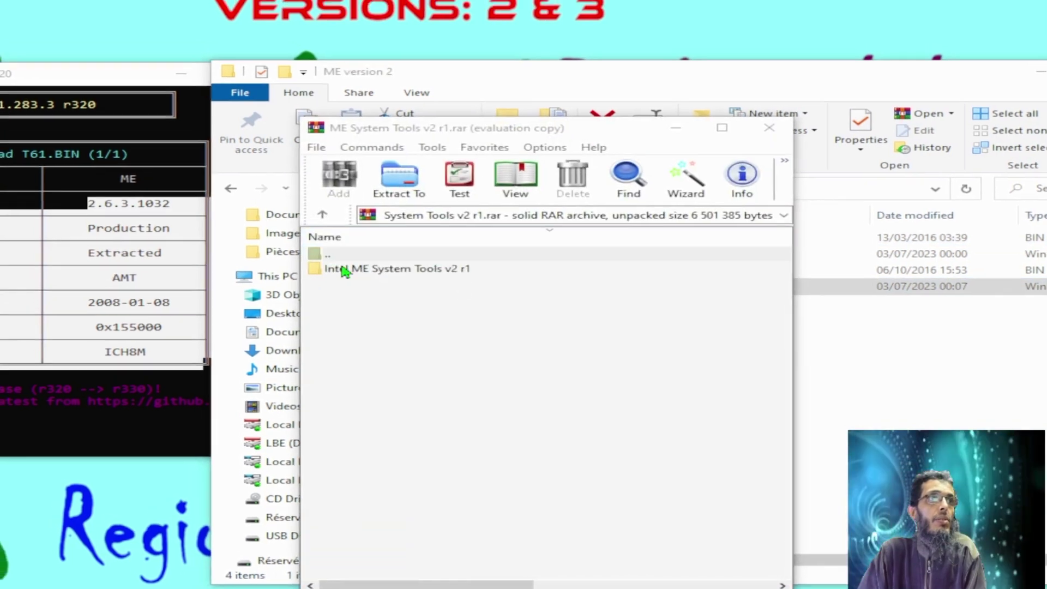
{"action": "double_click", "coordinate": [387, 269]}
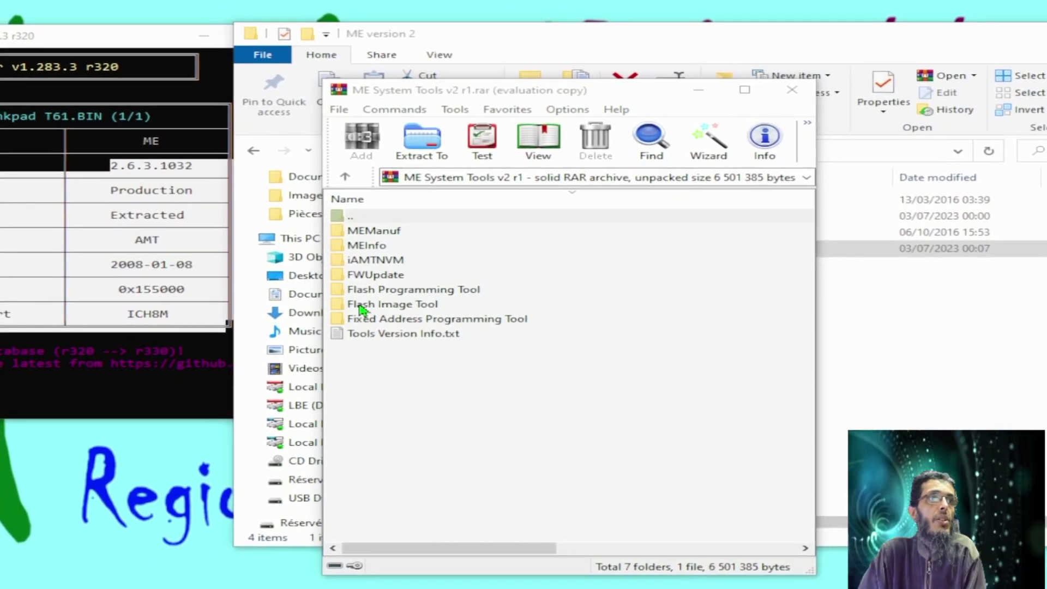
{"action": "left_click_drag", "start_coordinate": [353, 308], "coordinate": [860, 327]}
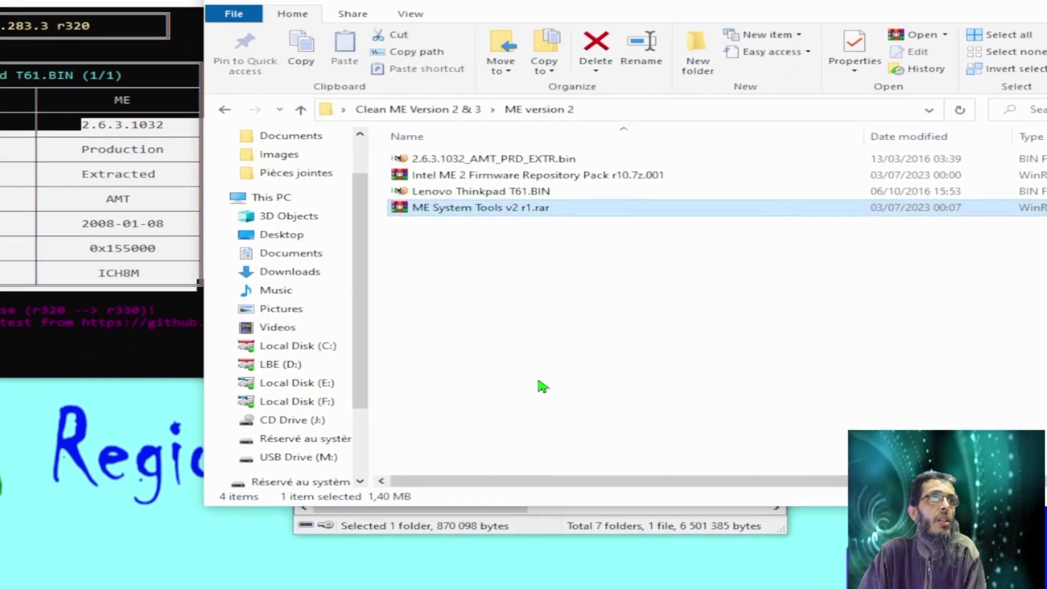
{"action": "left_click", "coordinate": [516, 528]}
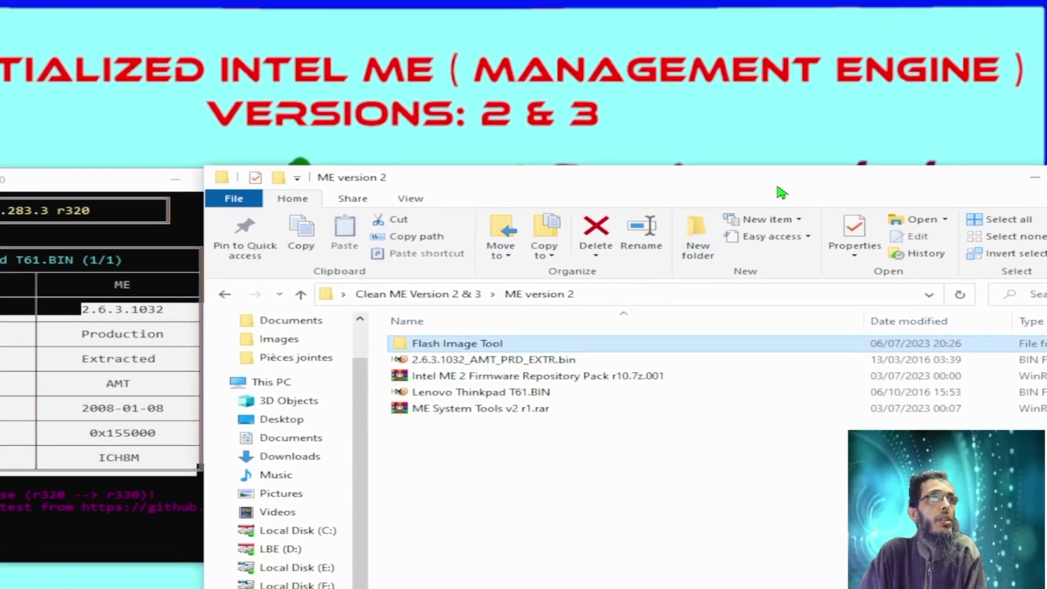
{"action": "left_click_drag", "start_coordinate": [780, 192], "coordinate": [681, 184]}
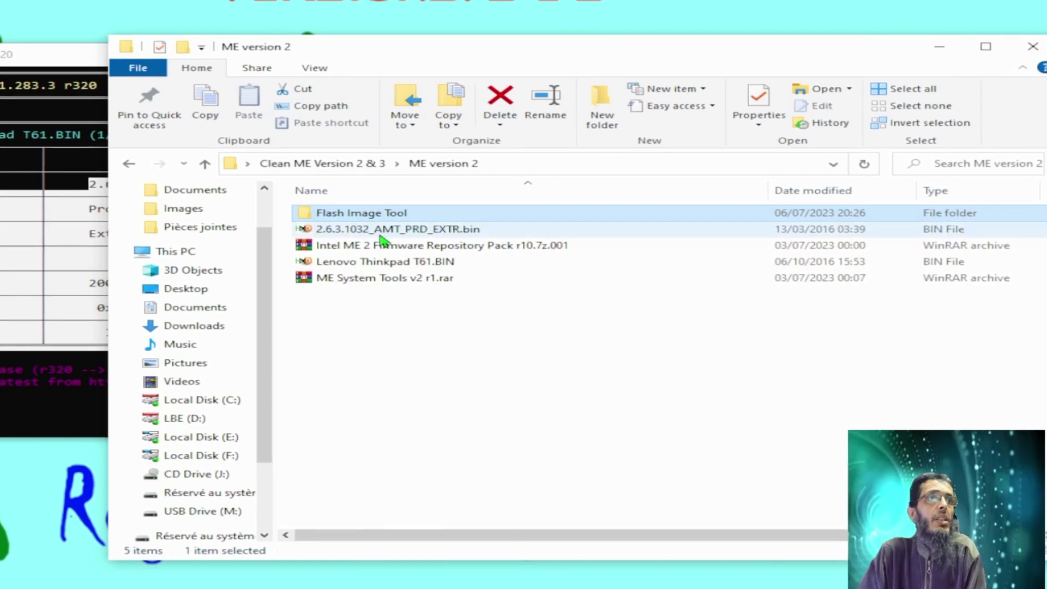
- Copy 2.6.3.1032_AMT_PRD_EXTR.bin and Lenovo Thinkpad T61.BIN into the Flash Image Tool folder
{"action": "left_click", "coordinate": [382, 288]}
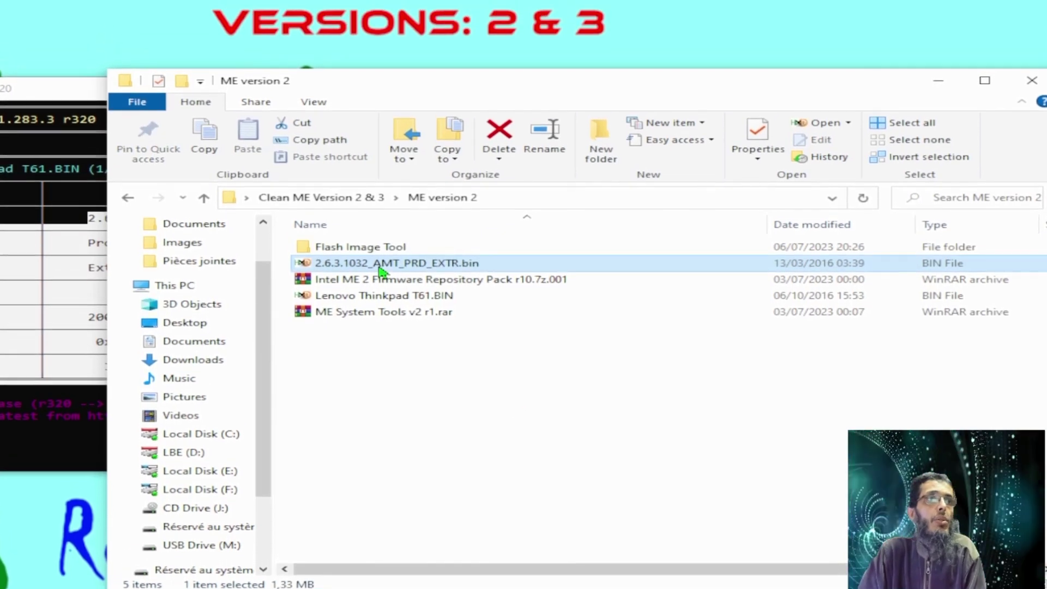
{"action": "left_click", "coordinate": [376, 288]}
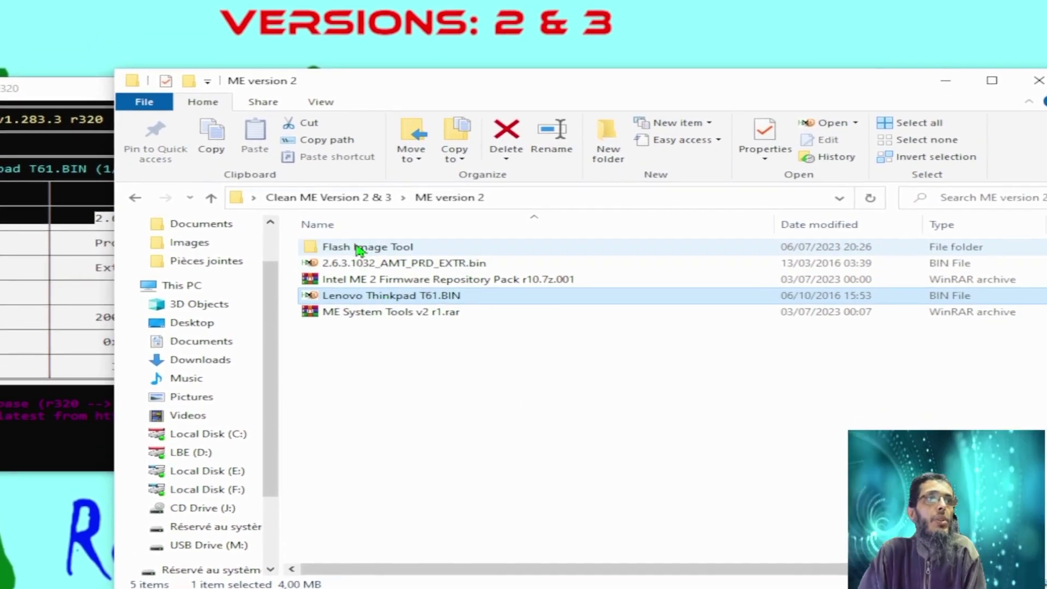
{"action": "left_click", "coordinate": [354, 234]}
{"action": "left_click", "coordinate": [390, 282]}
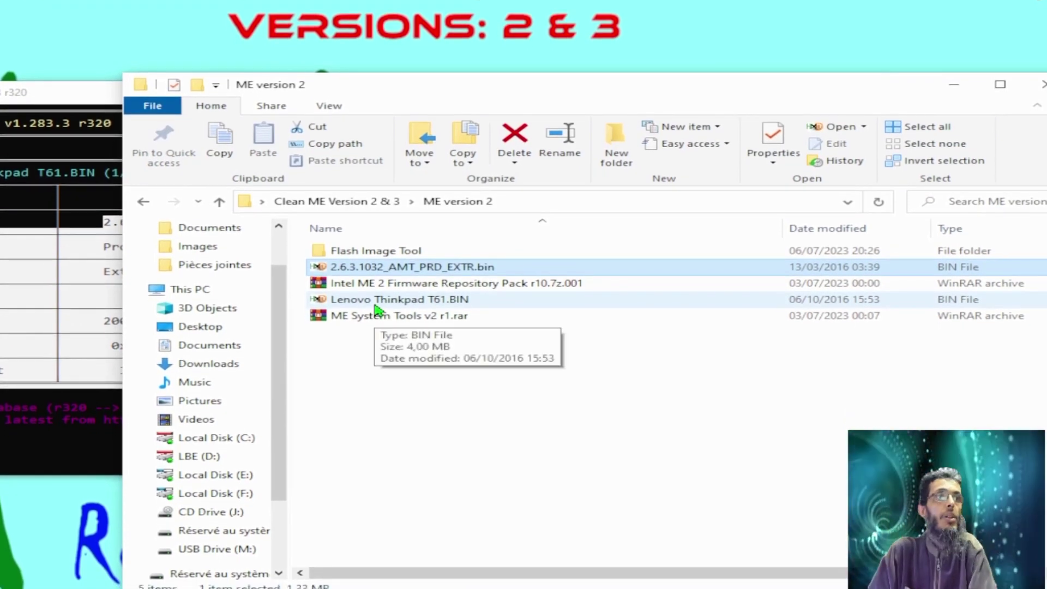
{"action": "left_click", "coordinate": [376, 306], "text": "ctrl"}
{"action": "right_click", "coordinate": [375, 309]}
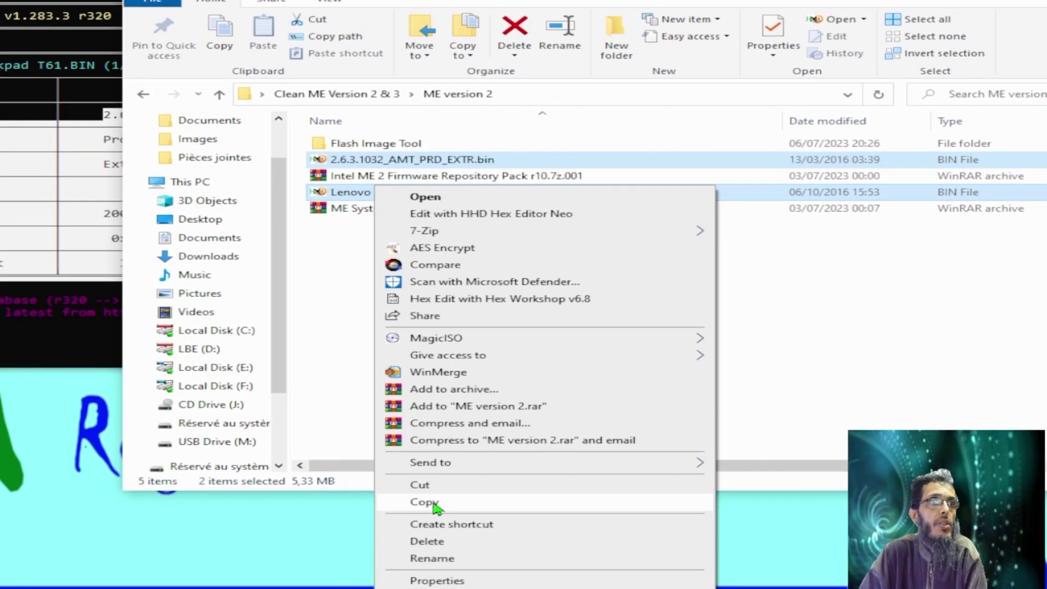
{"action": "left_click", "coordinate": [435, 502]}
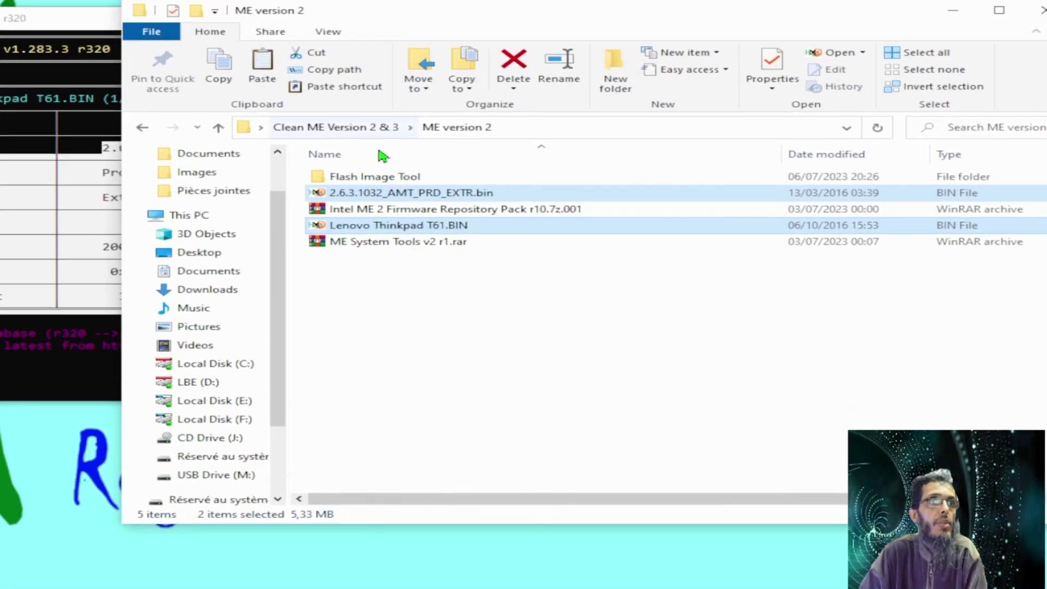
{"action": "double_click", "coordinate": [374, 143]}
{"action": "right_click", "coordinate": [420, 257]}
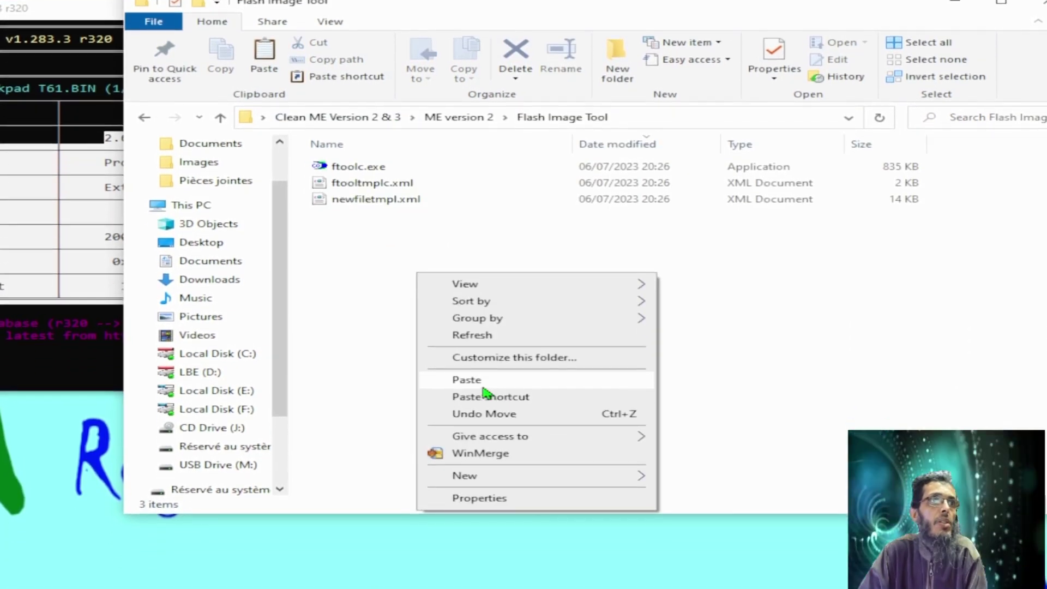
{"action": "left_click", "coordinate": [480, 418]}
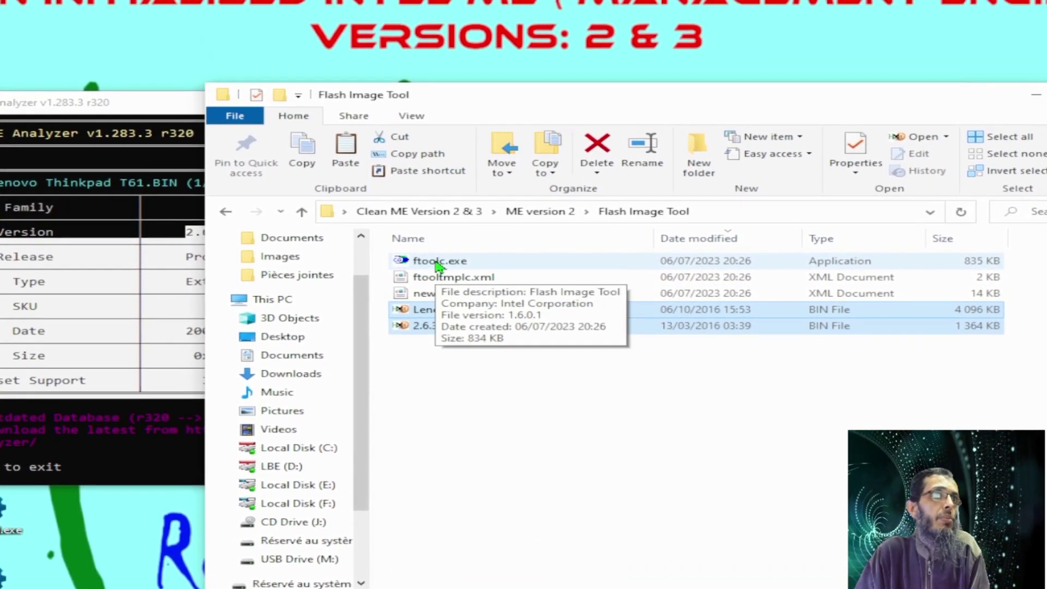
- Launch ftoolc.exe and load Lenovo Thinkpad T61.BIN into the Flash Image Tool without saving Untitled.xml
{"action": "double_click", "coordinate": [437, 262]}
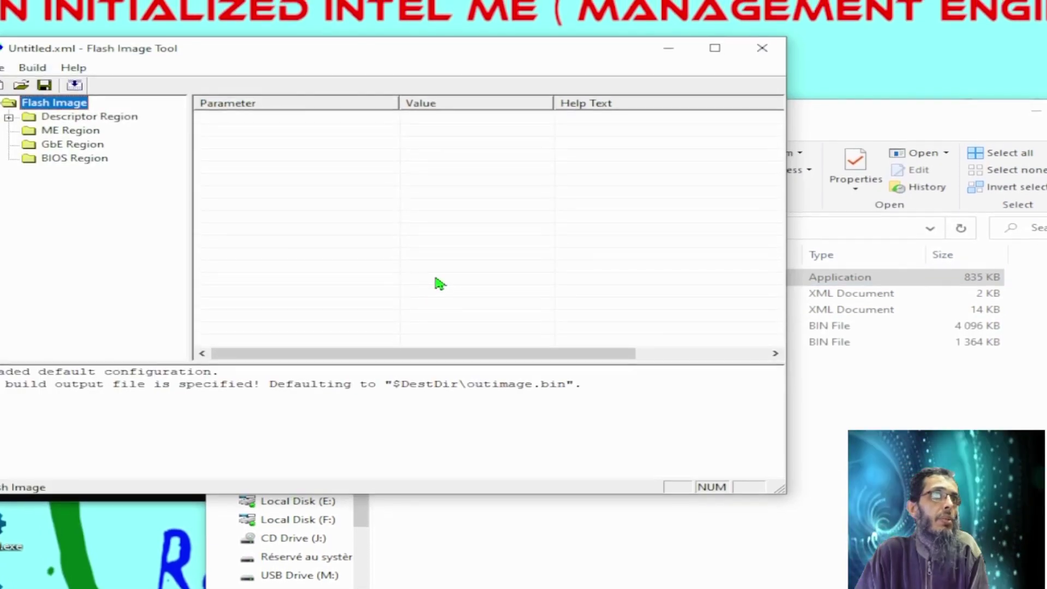
{"action": "left_click", "coordinate": [598, 538]}
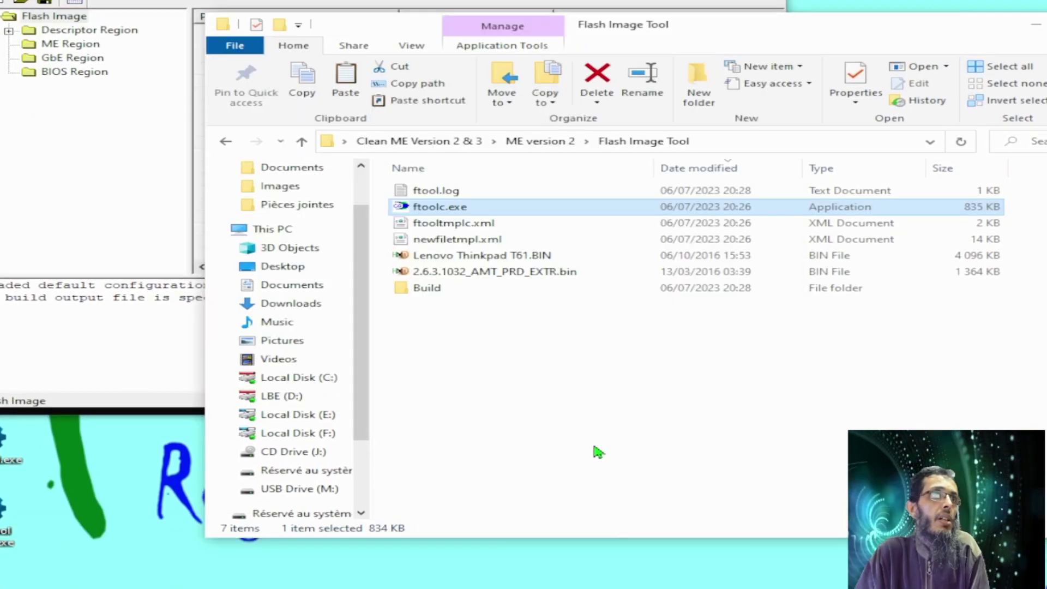
{"action": "left_click", "coordinate": [598, 452]}
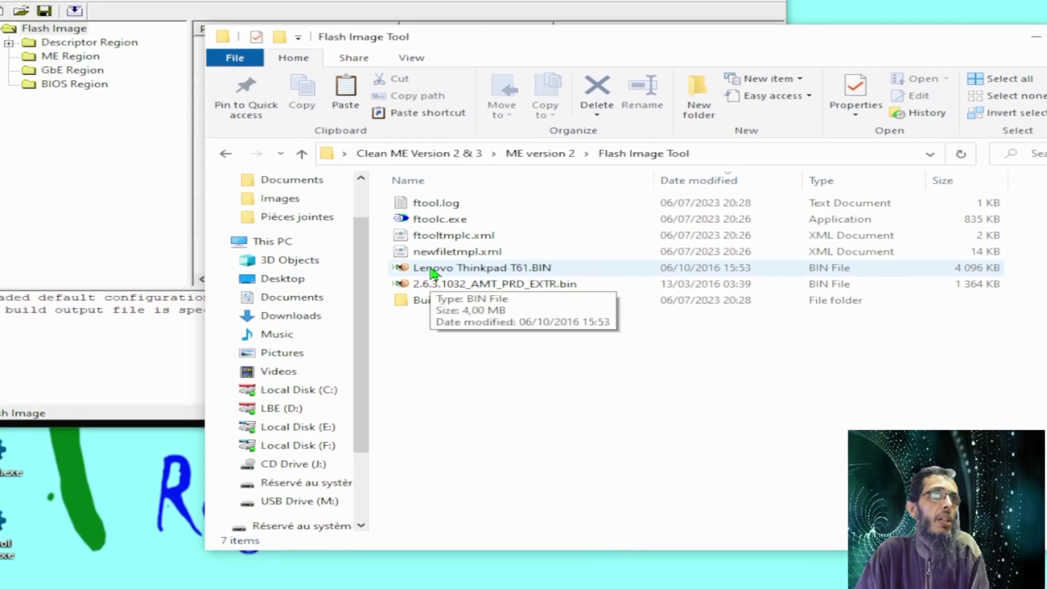
{"action": "left_click_drag", "start_coordinate": [433, 271], "coordinate": [144, 190]}
{"action": "left_click_drag", "start_coordinate": [228, 226], "coordinate": [232, 233]}
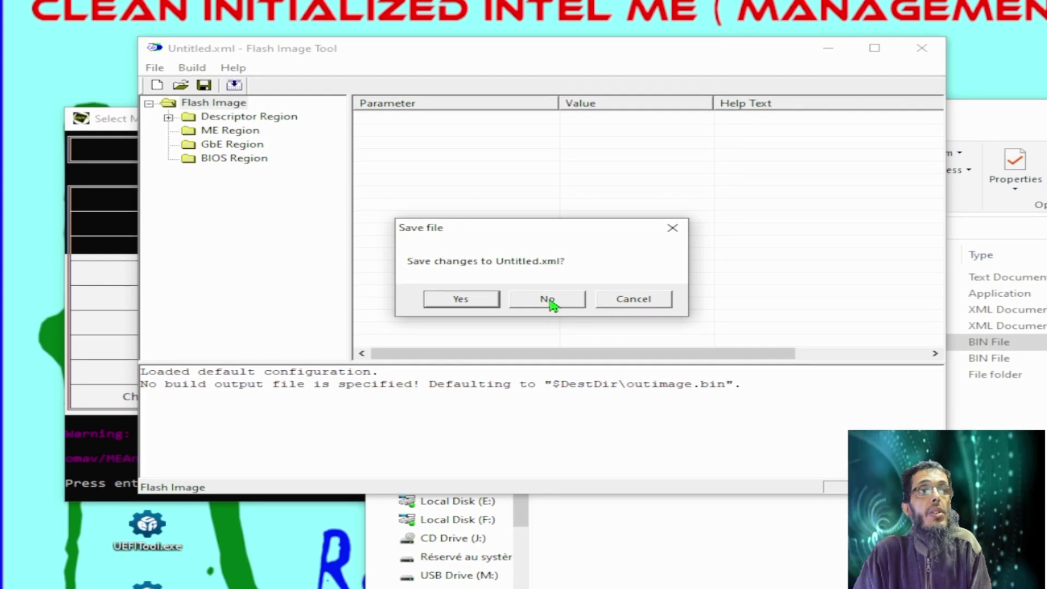
{"action": "left_click", "coordinate": [547, 310]}
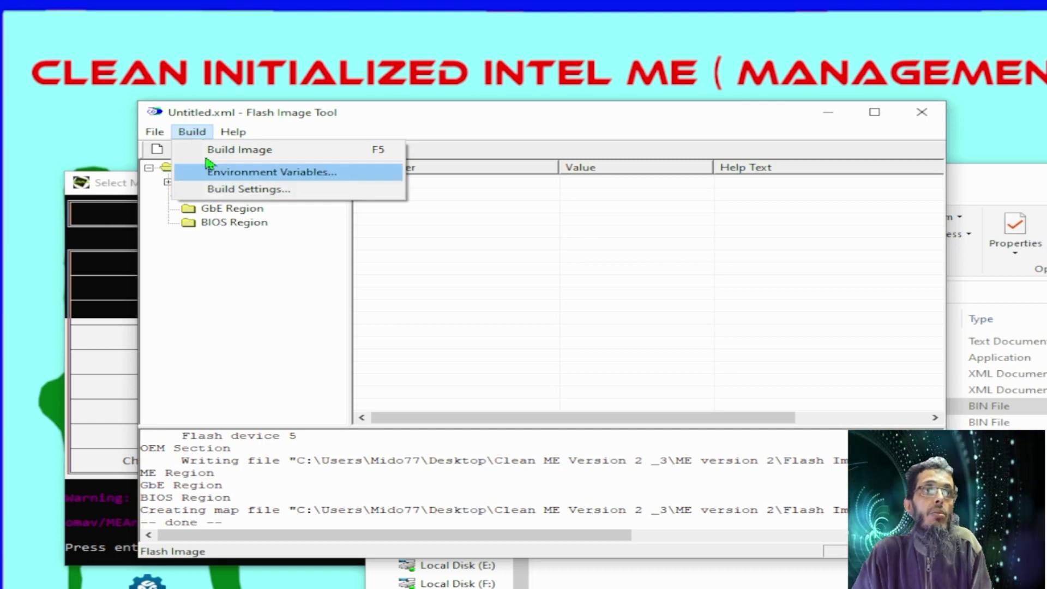
- Turn off generation of intermediate build files in the build settings
{"action": "left_click", "coordinate": [243, 189]}
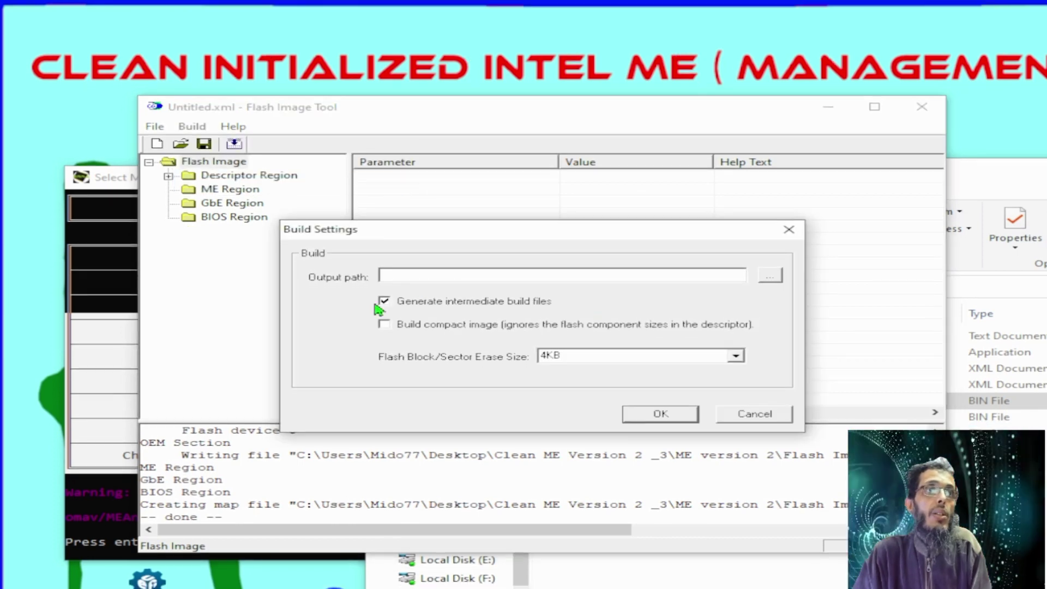
{"action": "left_click", "coordinate": [383, 301]}
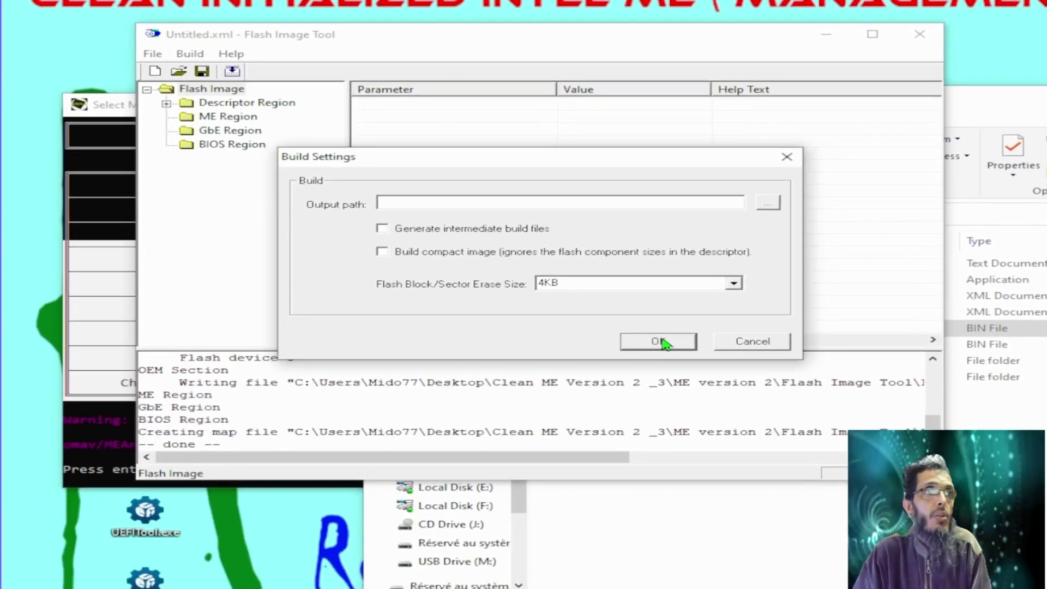
{"action": "left_click", "coordinate": [660, 356]}
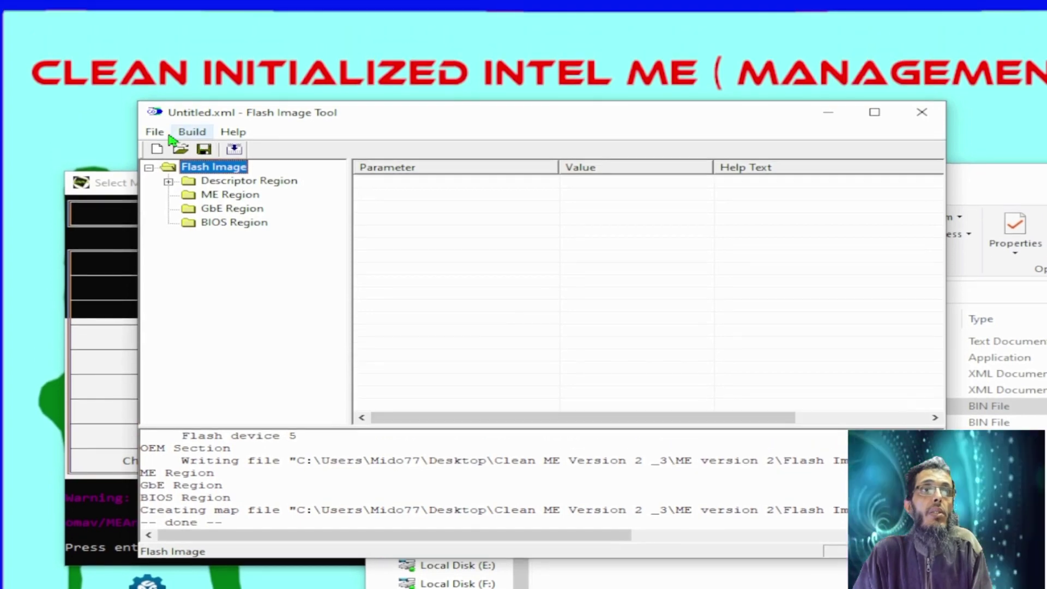
- Save the configuration as Version2.xml in the Flash Image Tool folder instead of its Build subfolder
{"action": "left_click", "coordinate": [152, 134]}
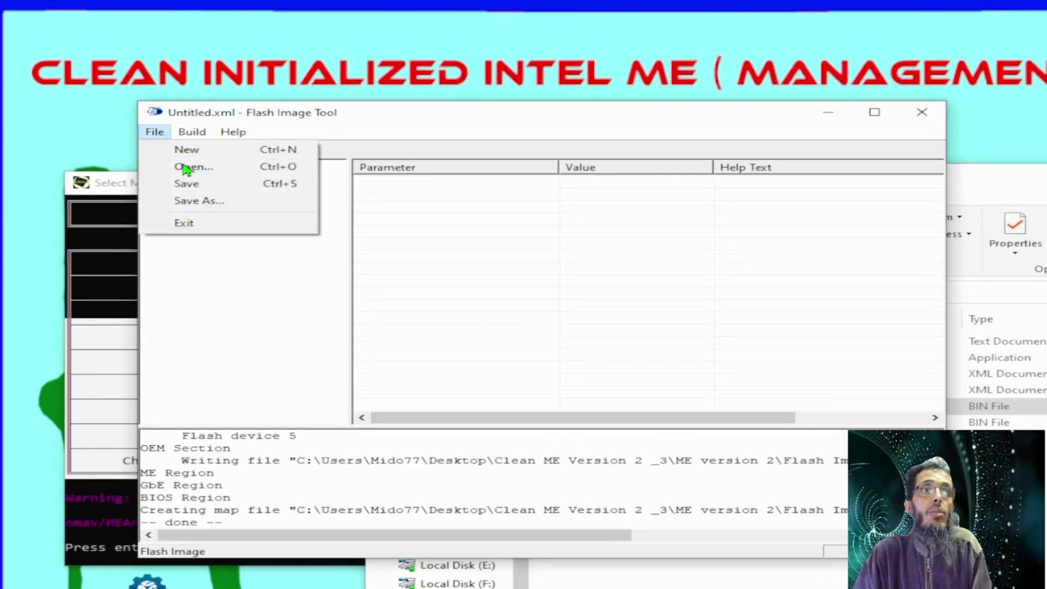
{"action": "left_click", "coordinate": [212, 202]}
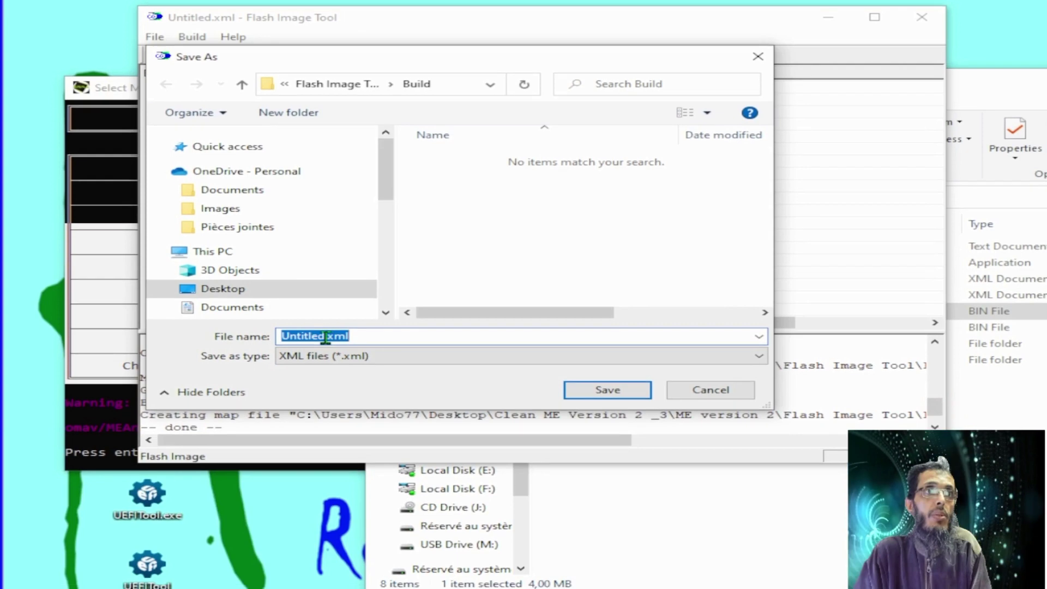
{"action": "left_click", "coordinate": [327, 381]}
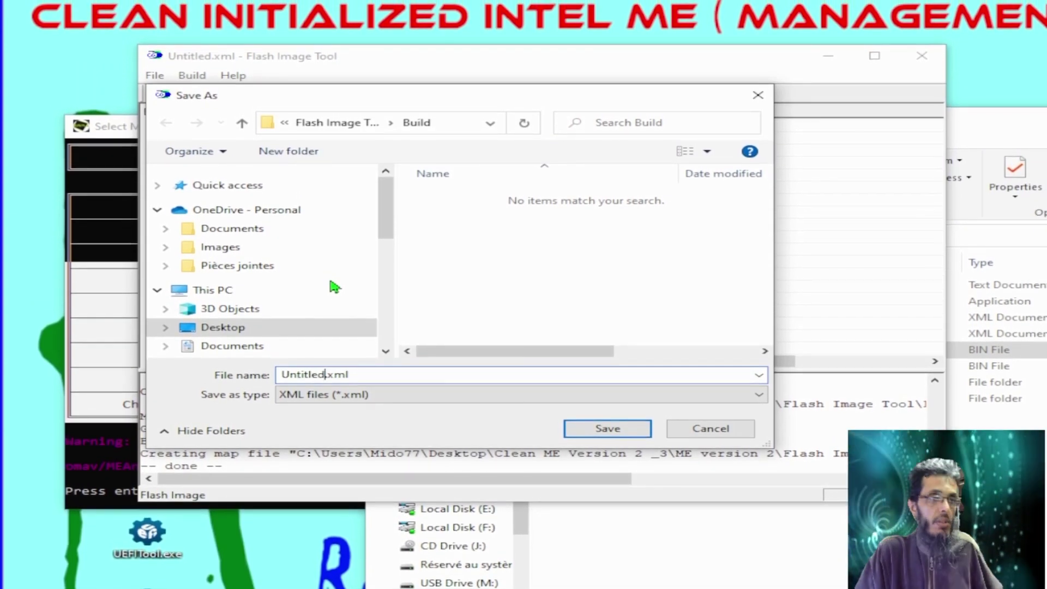
{"action": "key", "text": "BackSpace"}
{"action": "key", "text": "BackSpace"}
{"action": "key", "text": "BackSpace"}
{"action": "key", "text": "BackSpace"}
{"action": "key", "text": "BackSpace"}
{"action": "key", "text": "BackSpace"}
{"action": "key", "text": "BackSpace"}
{"action": "key", "text": "BackSpace"}
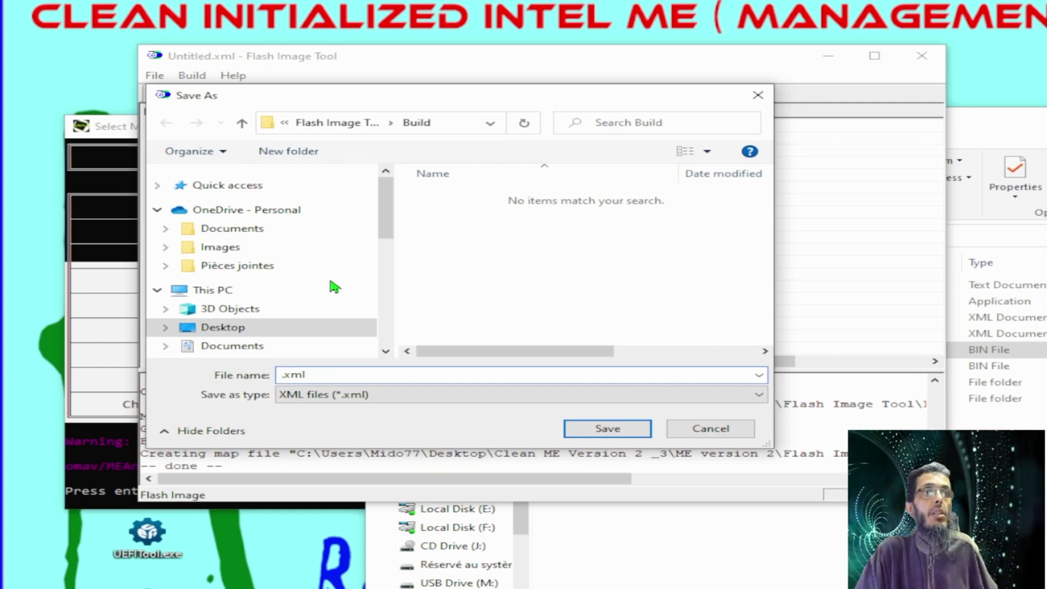
{"action": "type", "text": "Versio"}
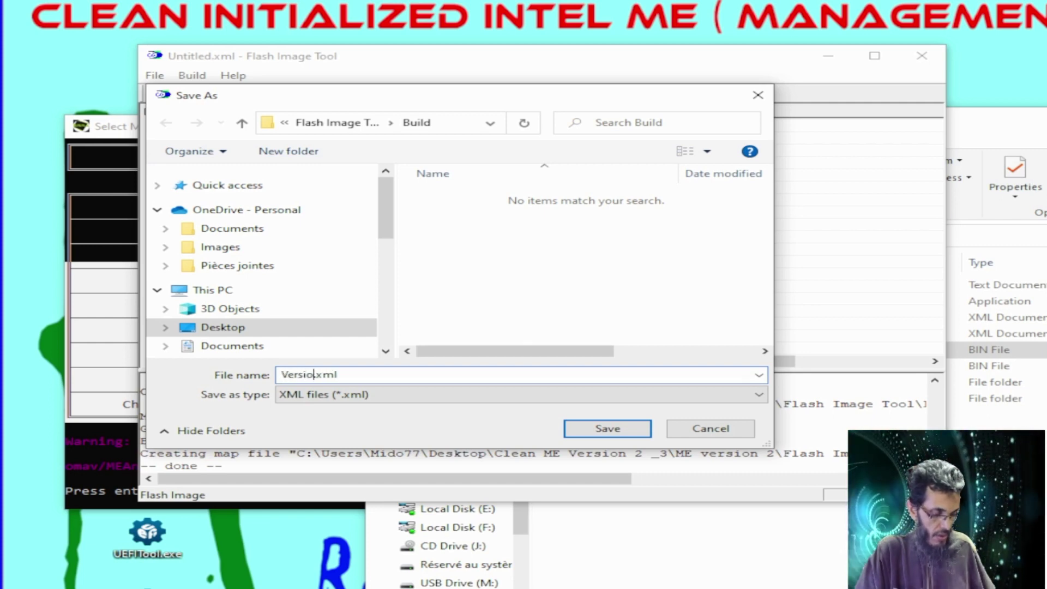
{"action": "type", "text": "n"}
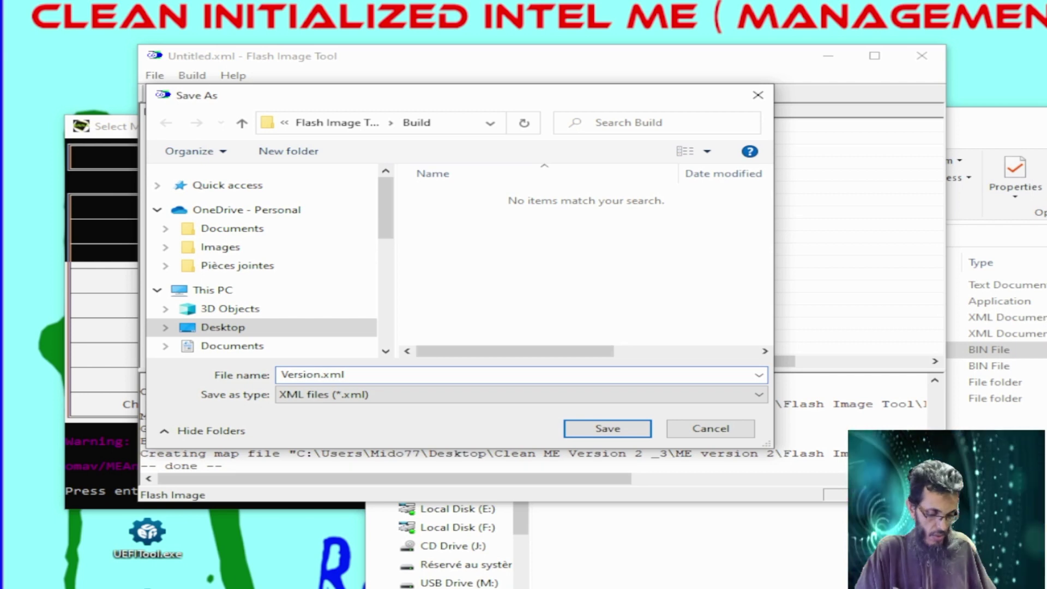
{"action": "type", "text": "2"}
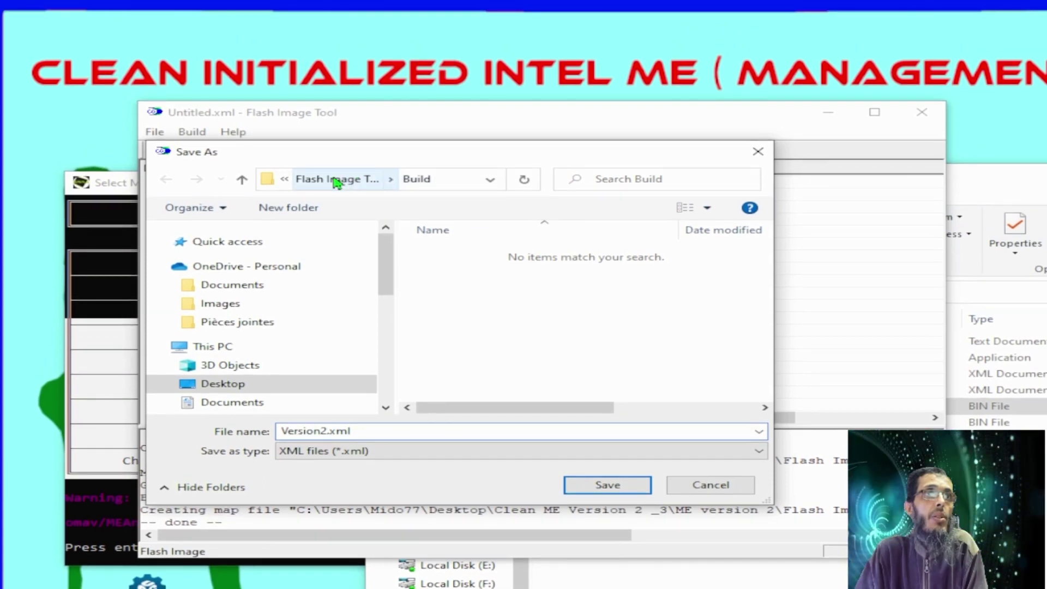
{"action": "left_click", "coordinate": [337, 183]}
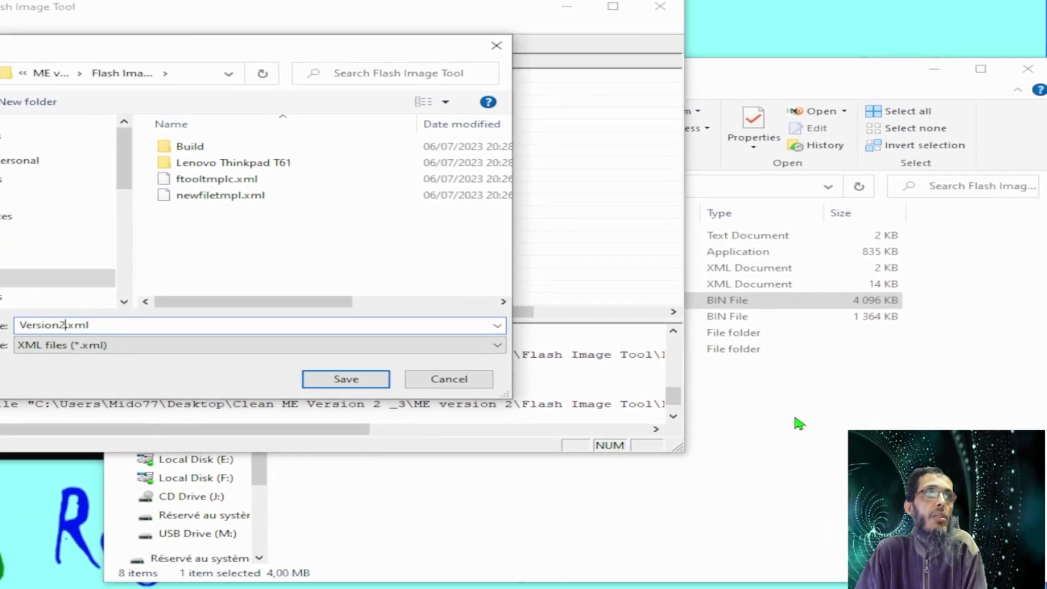
{"action": "left_click", "coordinate": [938, 512]}
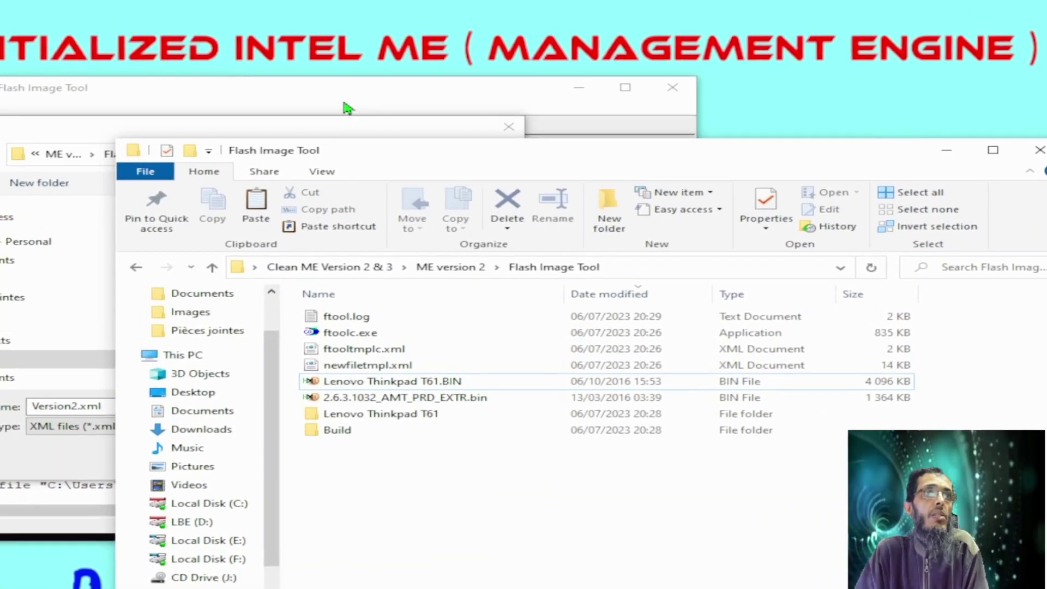
{"action": "left_click", "coordinate": [55, 245]}
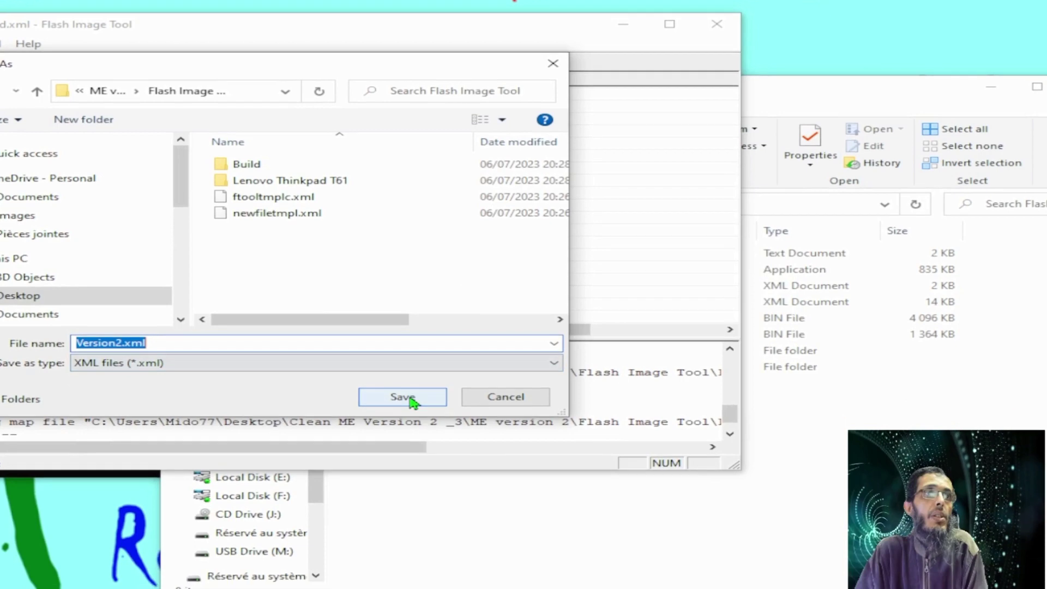
{"action": "left_click", "coordinate": [403, 433]}
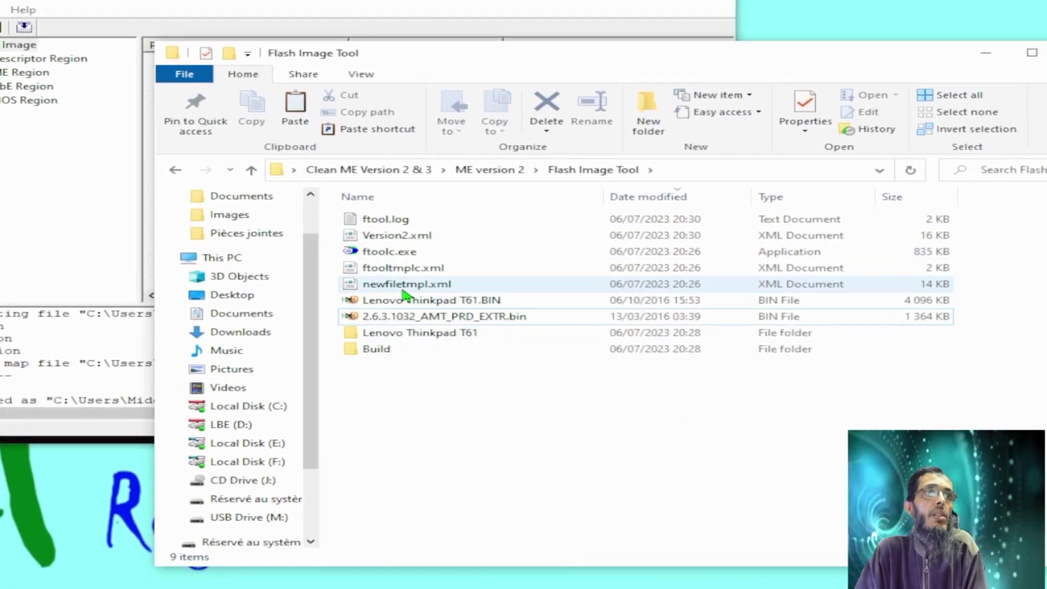
- Select the saved Version2.xml in the Flash Image Tool folder and close the Flash Image Tool program
{"action": "left_click", "coordinate": [404, 238]}
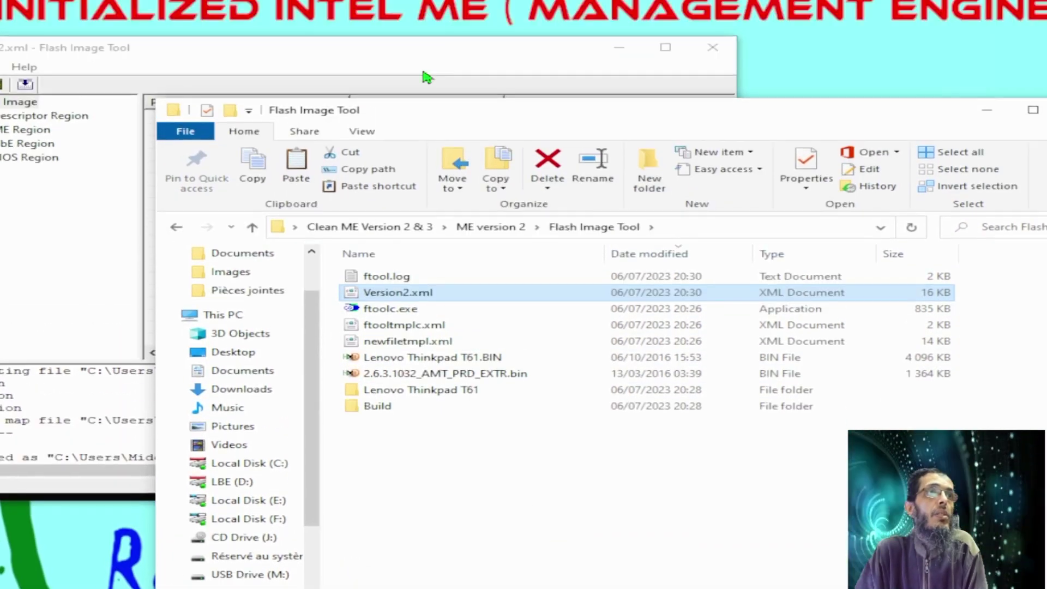
{"action": "left_click", "coordinate": [689, 118]}
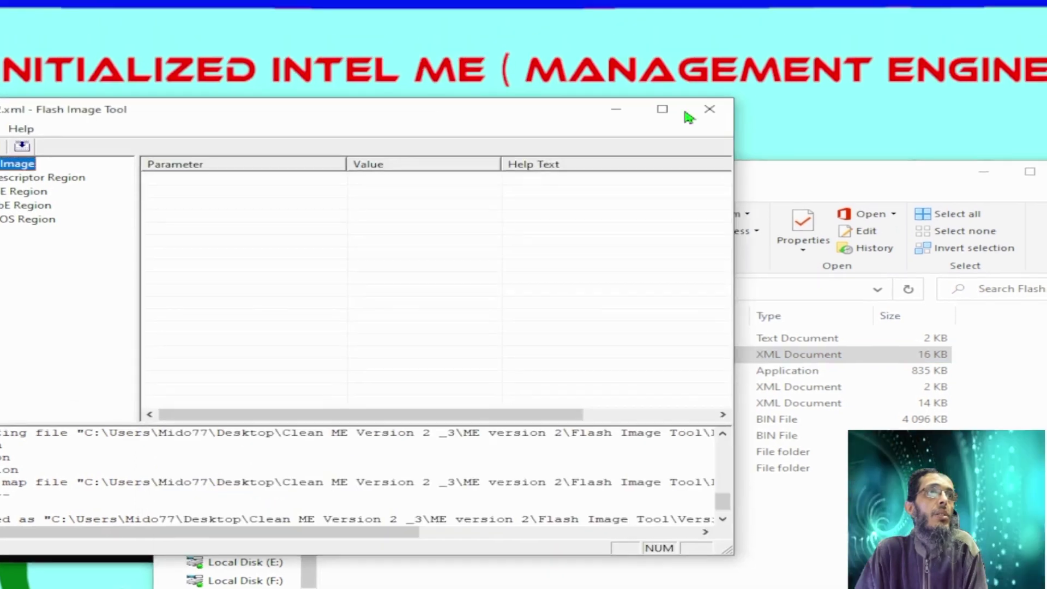
{"action": "left_click", "coordinate": [709, 109]}
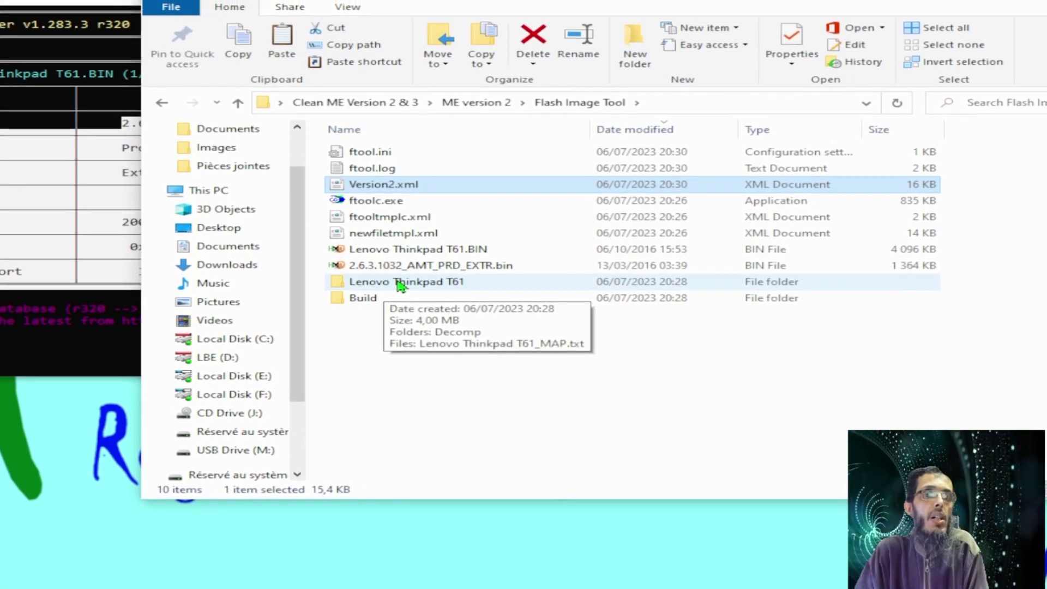
- Examine the contents of the Lenovo Thinkpad T61 folder's Decomp subfolder and of the Build folder
{"action": "double_click", "coordinate": [430, 285]}
{"action": "double_click", "coordinate": [371, 147]}
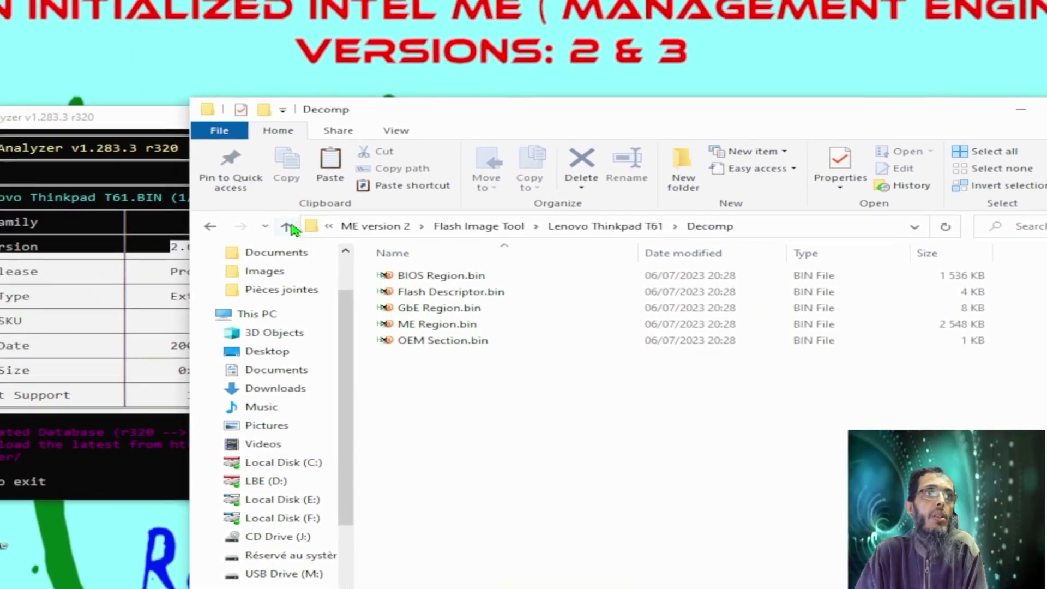
{"action": "left_click", "coordinate": [241, 174]}
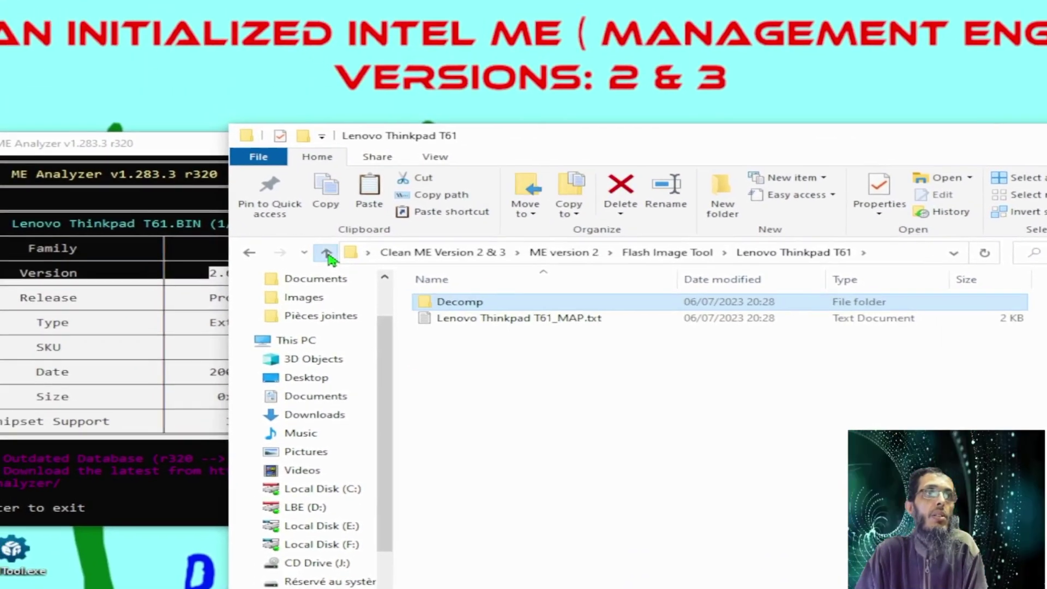
{"action": "left_click", "coordinate": [310, 241]}
{"action": "left_click", "coordinate": [461, 422]}
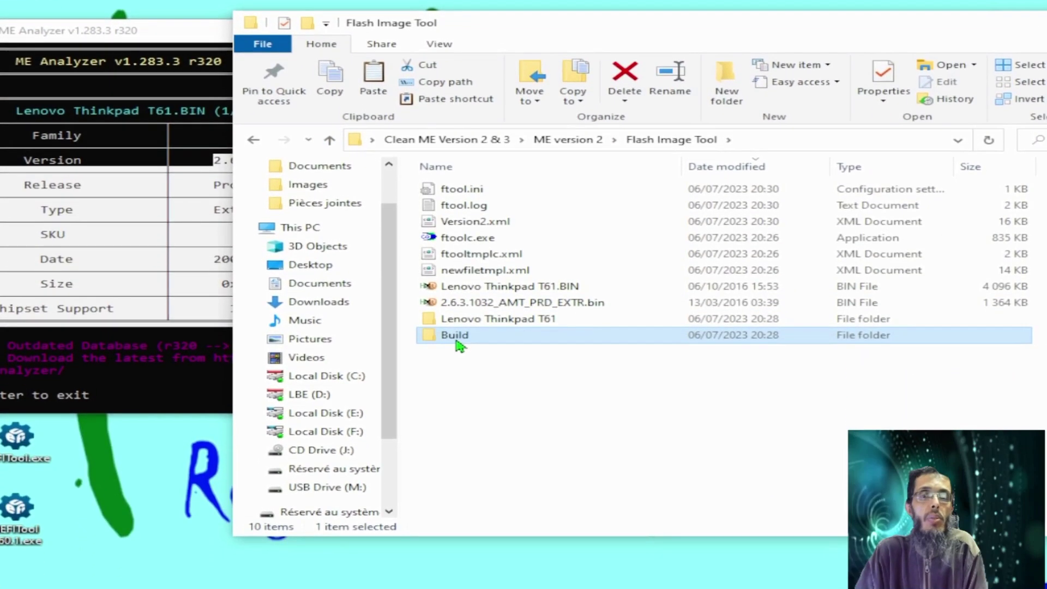
{"action": "double_click", "coordinate": [457, 360]}
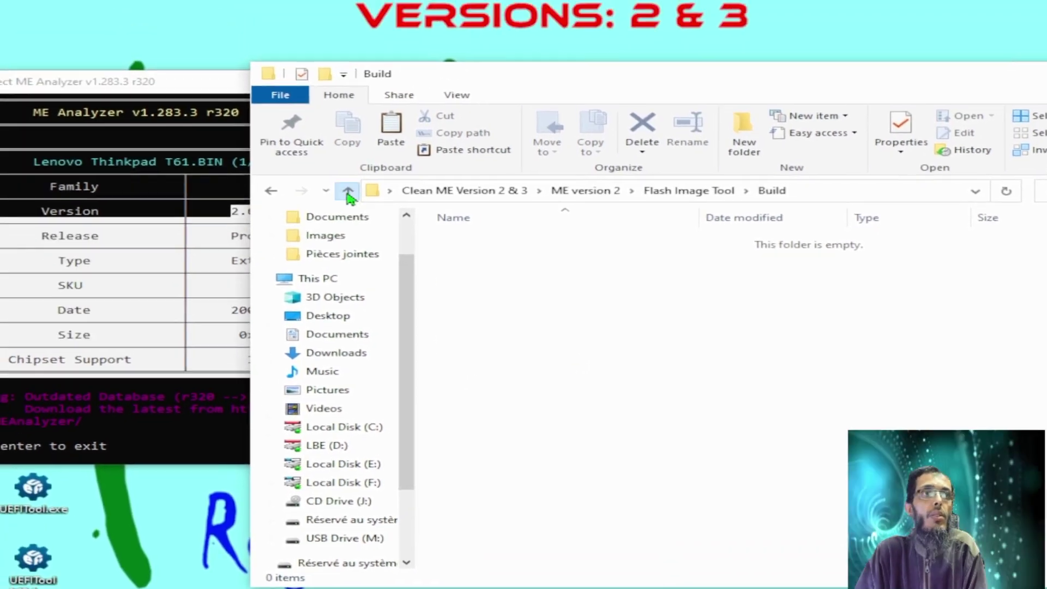
{"action": "left_click", "coordinate": [348, 192]}
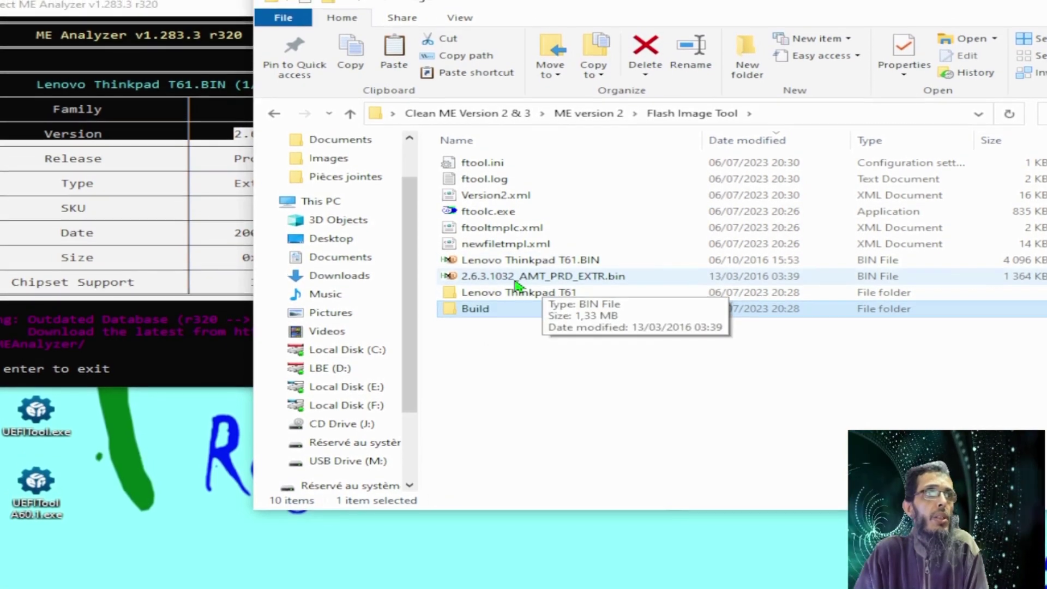
- Copy 2.6.3.1032_AMT_PRD_EXTR.bin from the Flash Image Tool folder into the Decomp subfolder of Lenovo Thinkpad T61
{"action": "left_click", "coordinate": [518, 275]}
{"action": "right_click", "coordinate": [523, 277]}
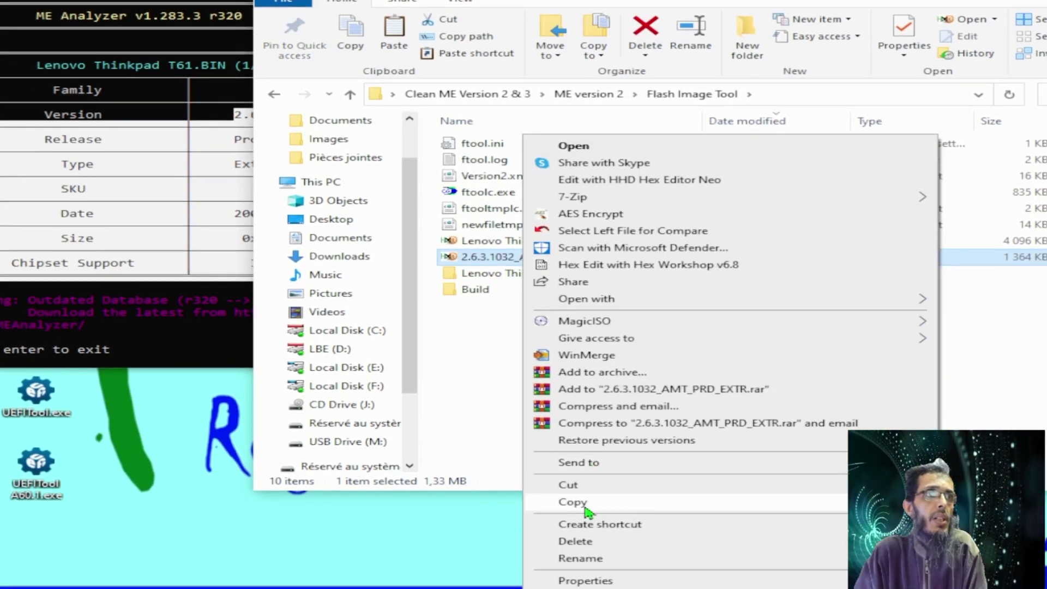
{"action": "left_click", "coordinate": [586, 510]}
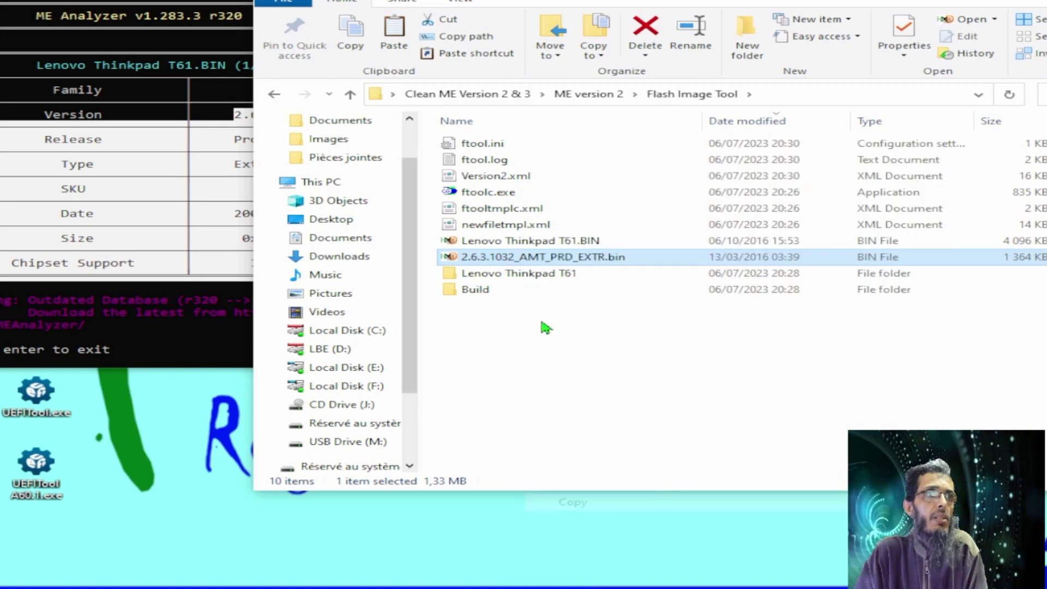
{"action": "double_click", "coordinate": [518, 273]}
{"action": "double_click", "coordinate": [481, 194]}
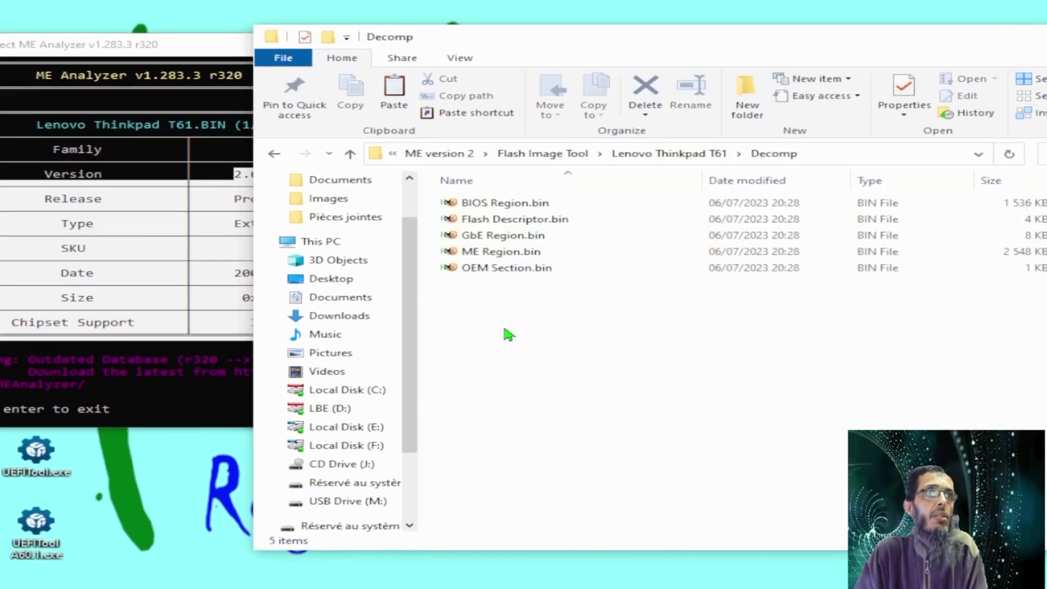
{"action": "right_click", "coordinate": [499, 345]}
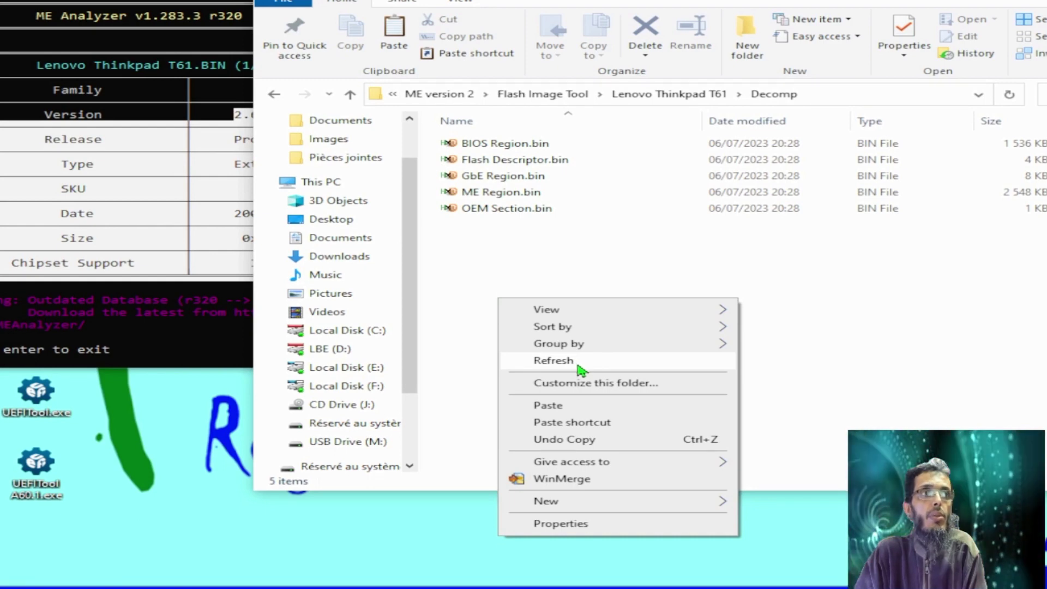
{"action": "left_click", "coordinate": [549, 403]}
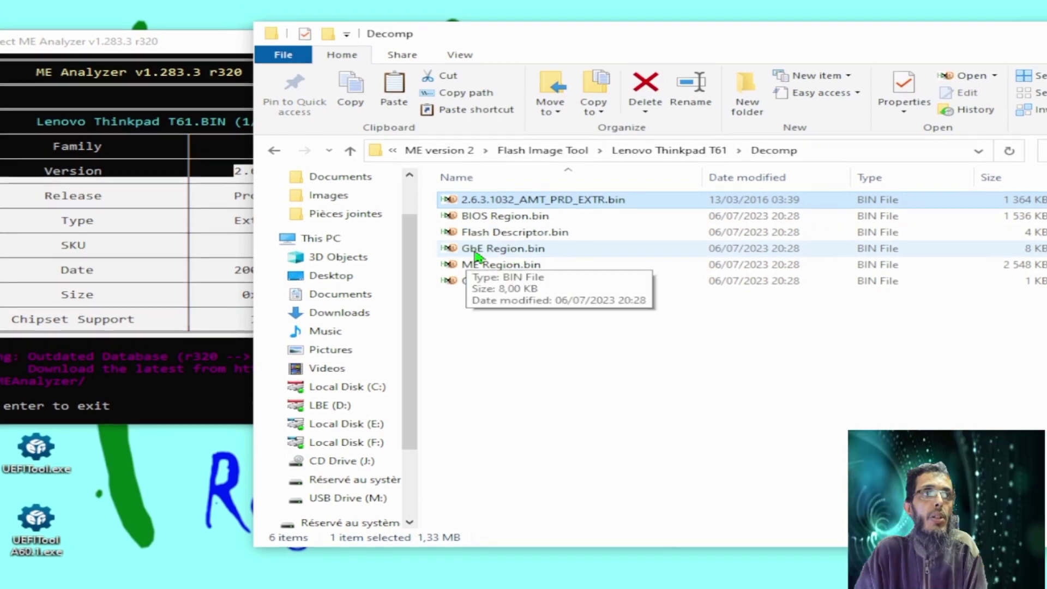
- Strip the base name from the original ME Region.bin in the Decomp folder, leaving only the .bin extension
{"action": "left_click", "coordinate": [500, 223]}
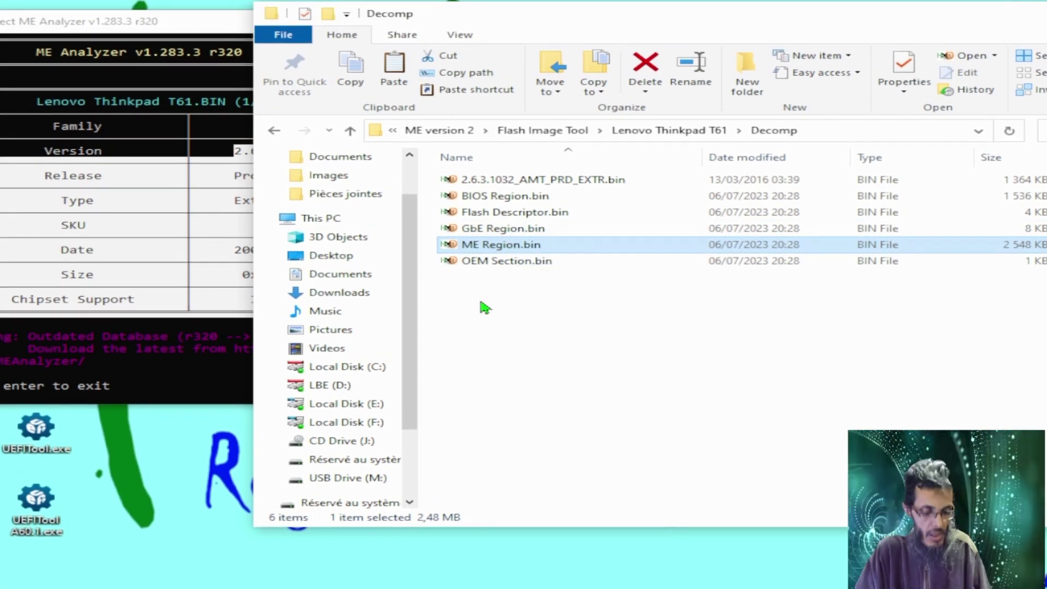
{"action": "key", "text": "F2"}
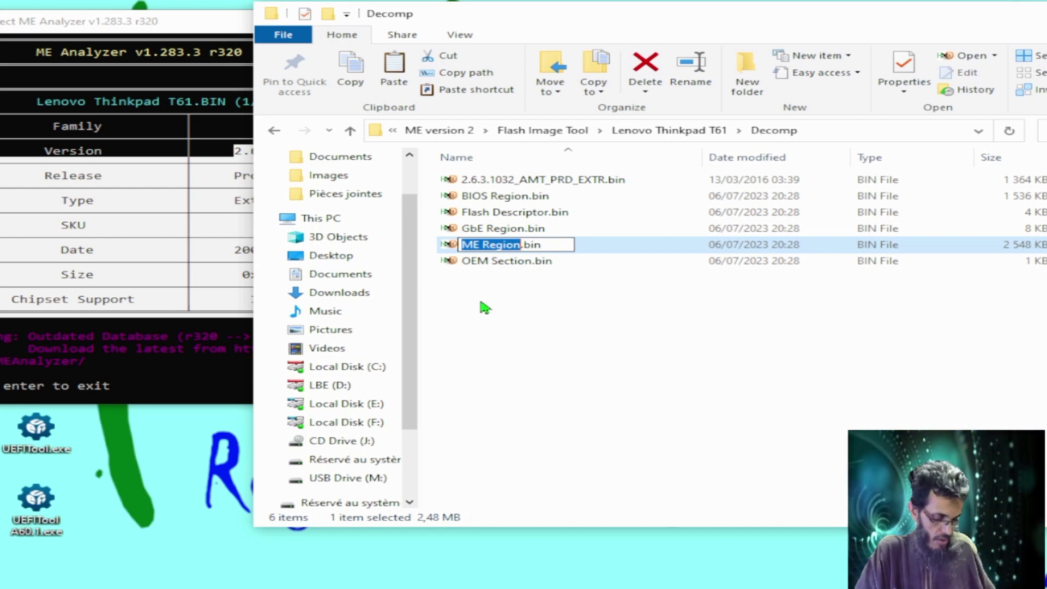
{"action": "key", "text": "BackSpace"}
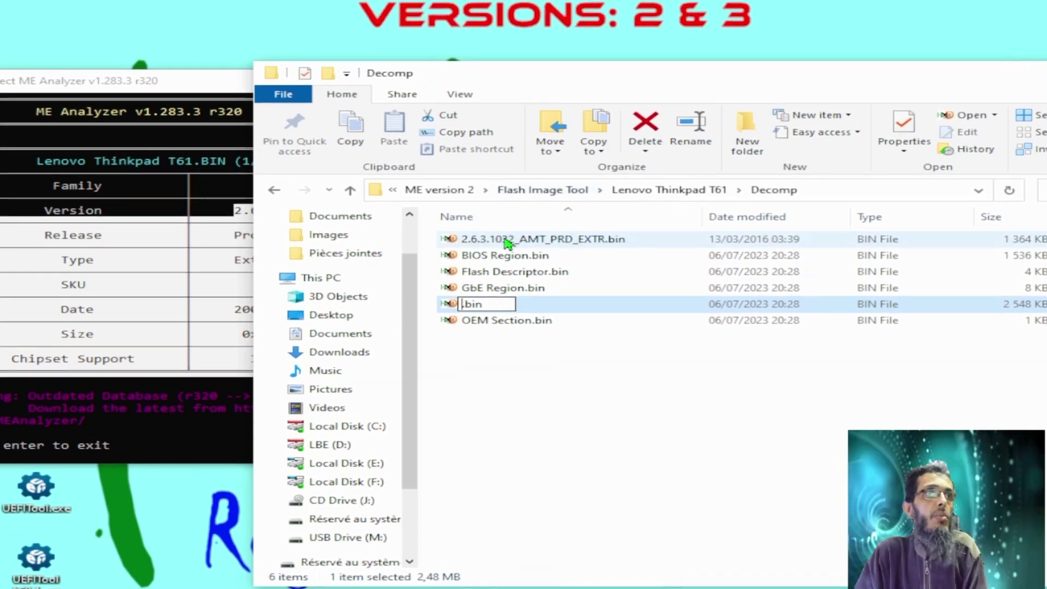
- Rename the clean firmware file 2.6.3.1032_AMT_PRD_EXTR.bin in the Decomp folder as ME Region.bin
{"action": "left_click", "coordinate": [507, 241]}
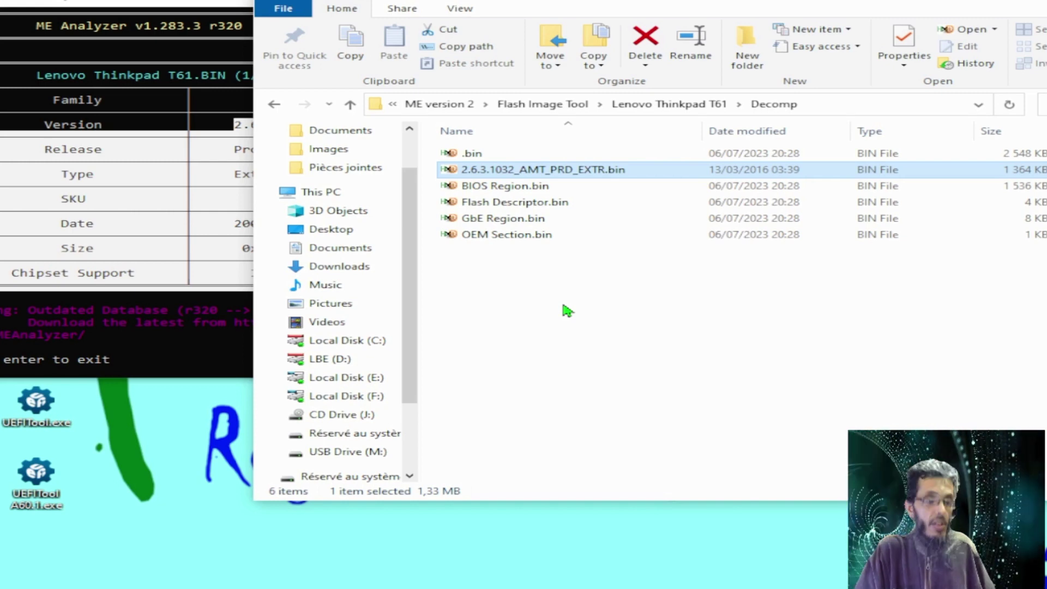
{"action": "key", "text": "F2"}
{"action": "type", "text": "ME Region"}
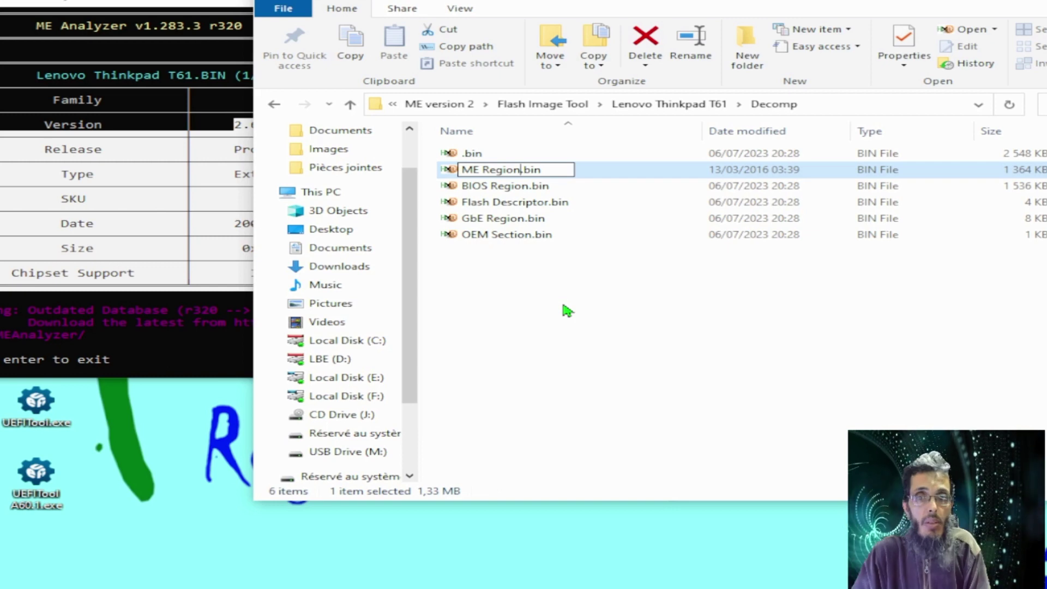
{"action": "key", "text": "Return"}
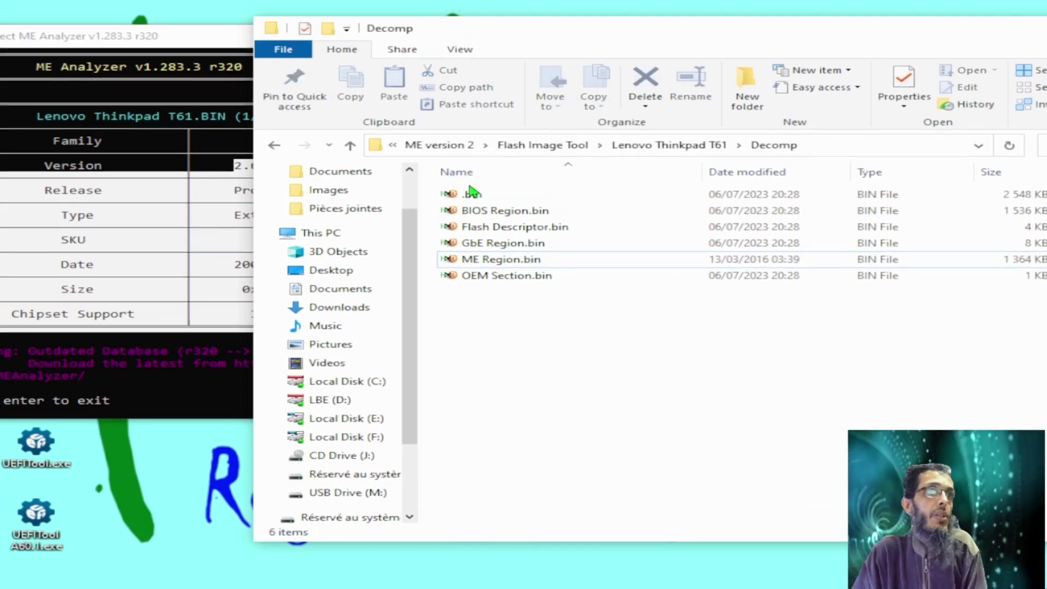
{"action": "left_click", "coordinate": [472, 154]}
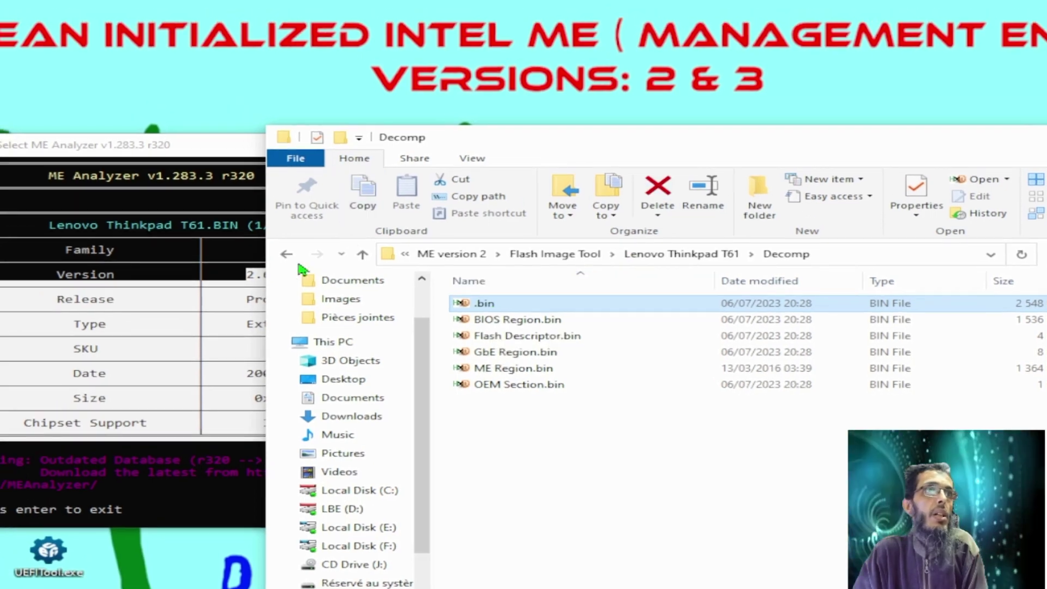
- Launch ftoolc.exe from the Flash Image Tool folder and bring up its dialog for opening a configuration file
{"action": "left_click", "coordinate": [349, 231]}
{"action": "left_click", "coordinate": [371, 273]}
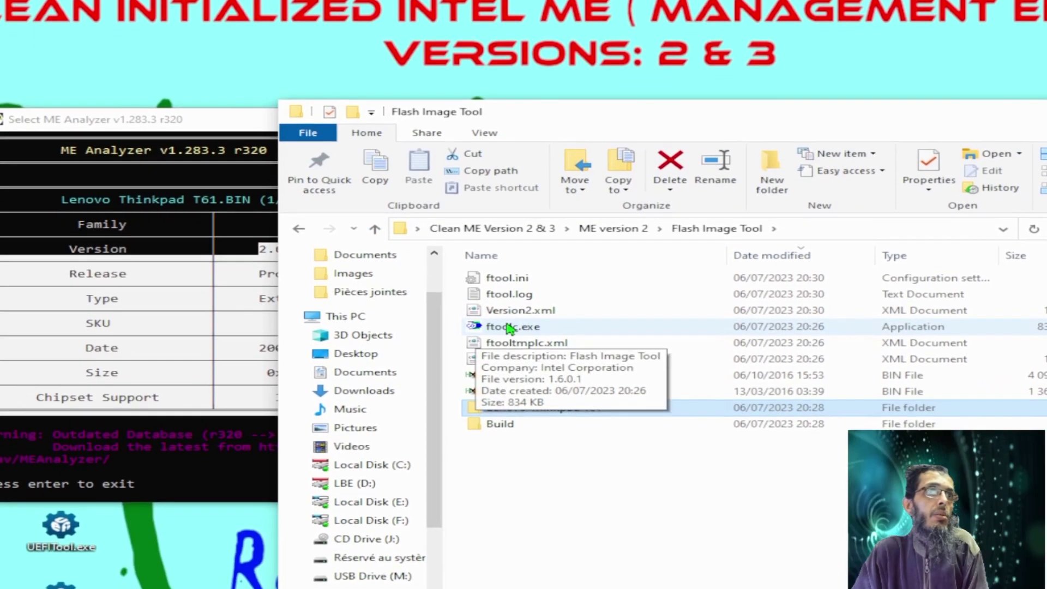
{"action": "double_click", "coordinate": [507, 319]}
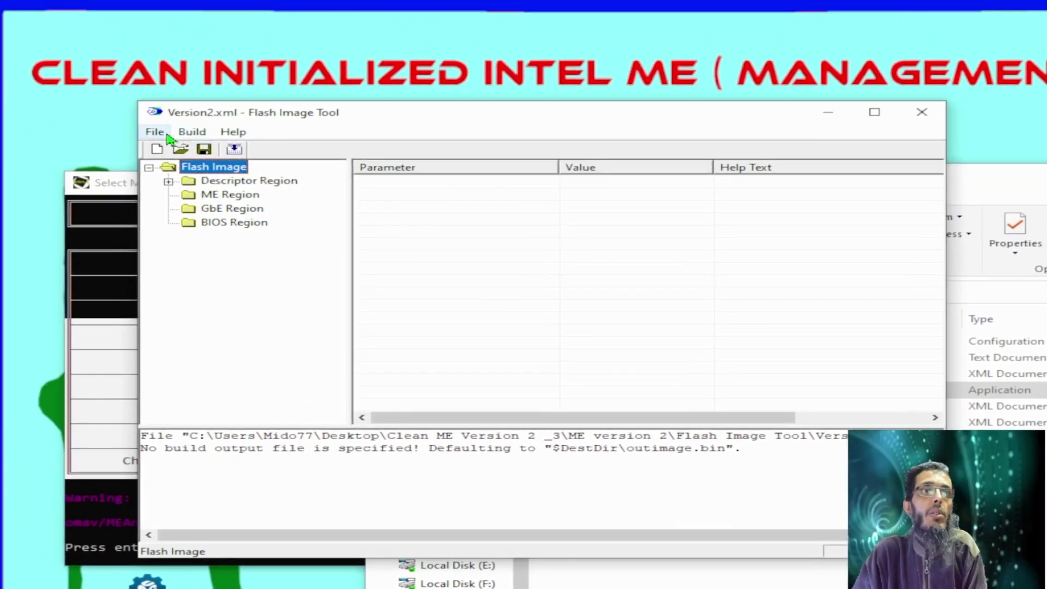
{"action": "left_click", "coordinate": [156, 134]}
{"action": "left_click", "coordinate": [198, 169]}
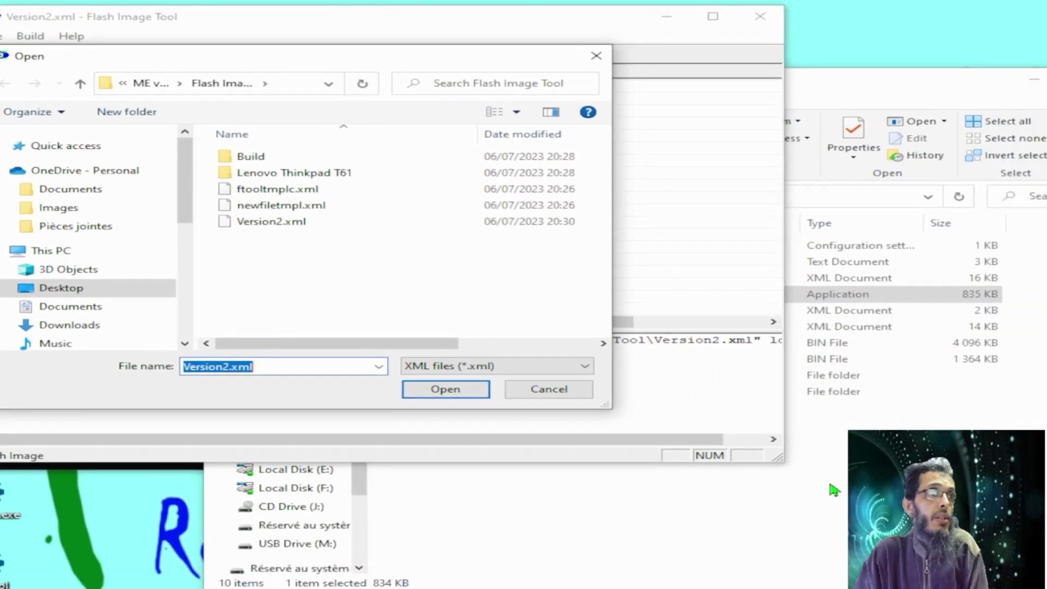
- Examine the region files in the Decomp subfolder of the Lenovo Thinkpad T61 folder
{"action": "left_click", "coordinate": [844, 572]}
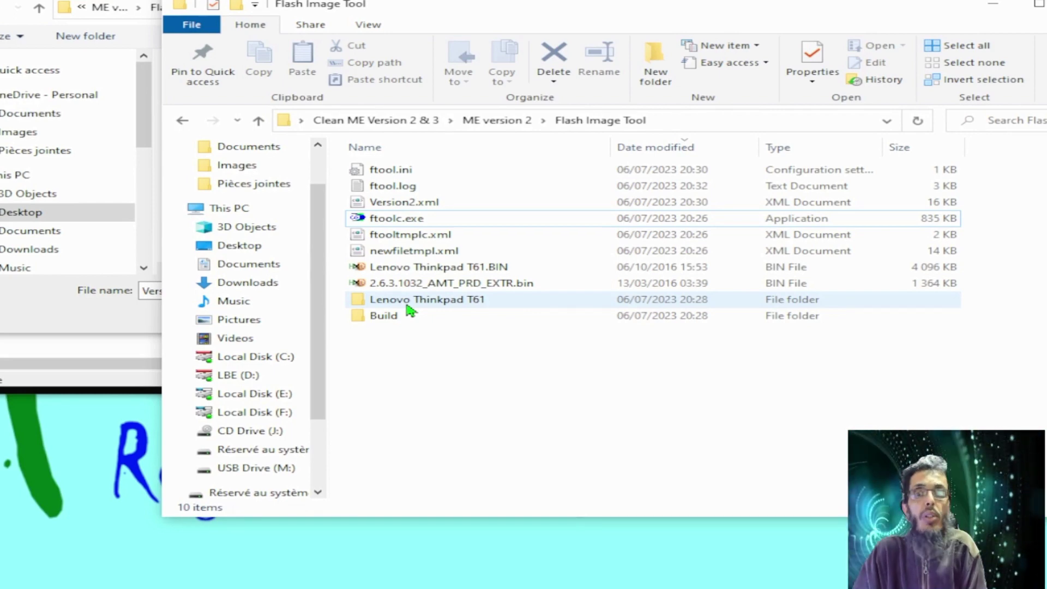
{"action": "double_click", "coordinate": [410, 301]}
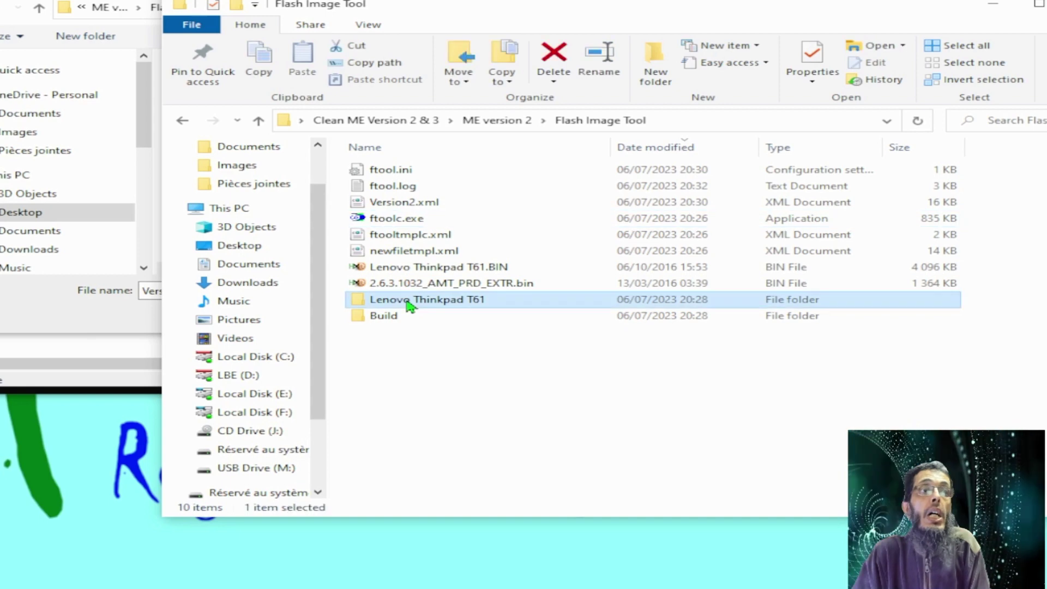
{"action": "double_click", "coordinate": [393, 207]}
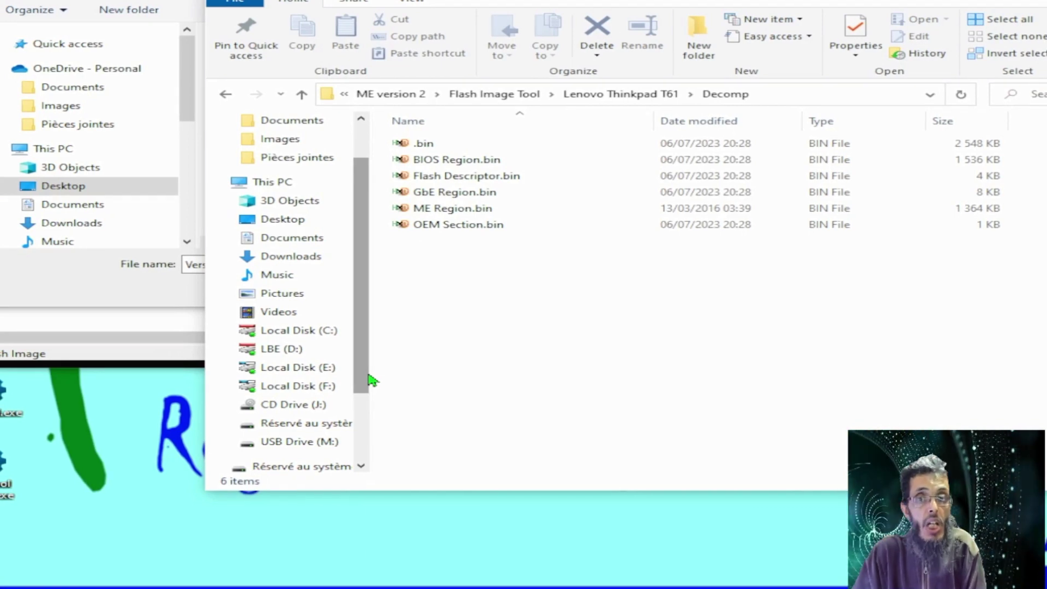
{"action": "mouse_move", "coordinate": [443, 261]}
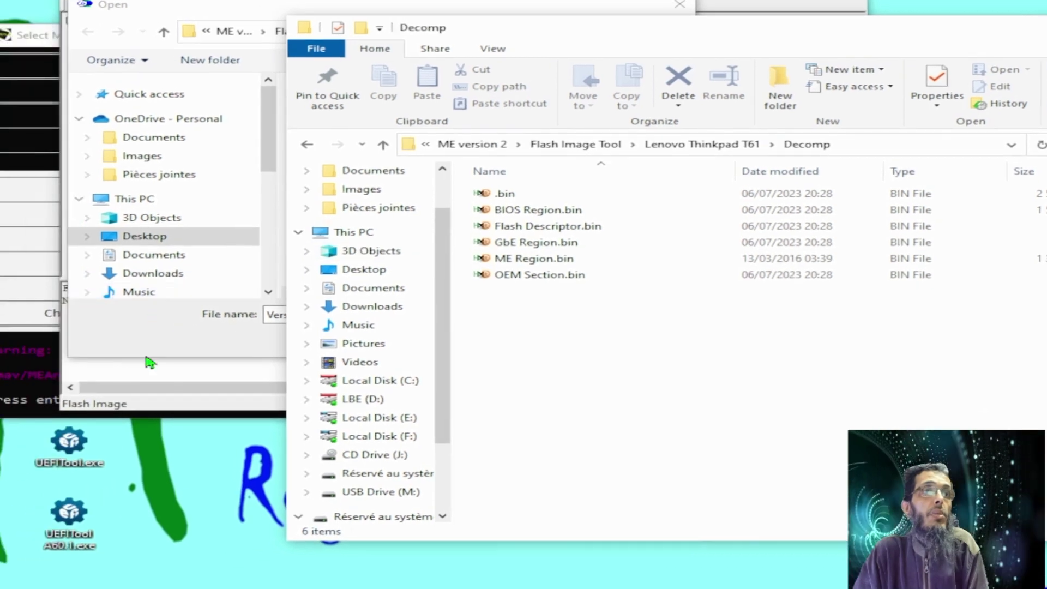
- Switch back to Flash Image Tool and load Version2.xml, declining to save changes to the current configuration
{"action": "left_click", "coordinate": [83, 352]}
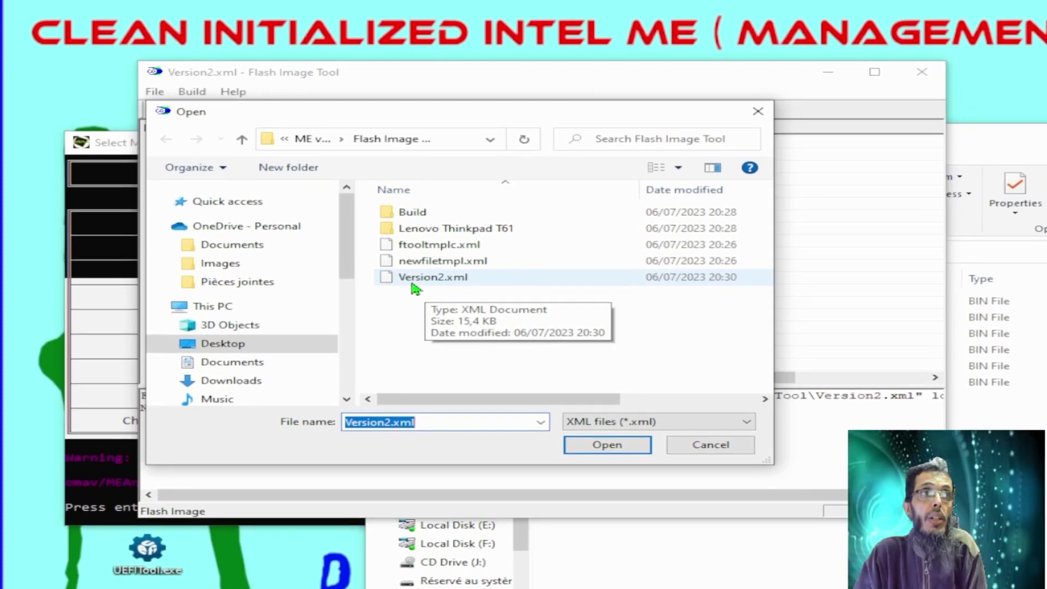
{"action": "double_click", "coordinate": [413, 282]}
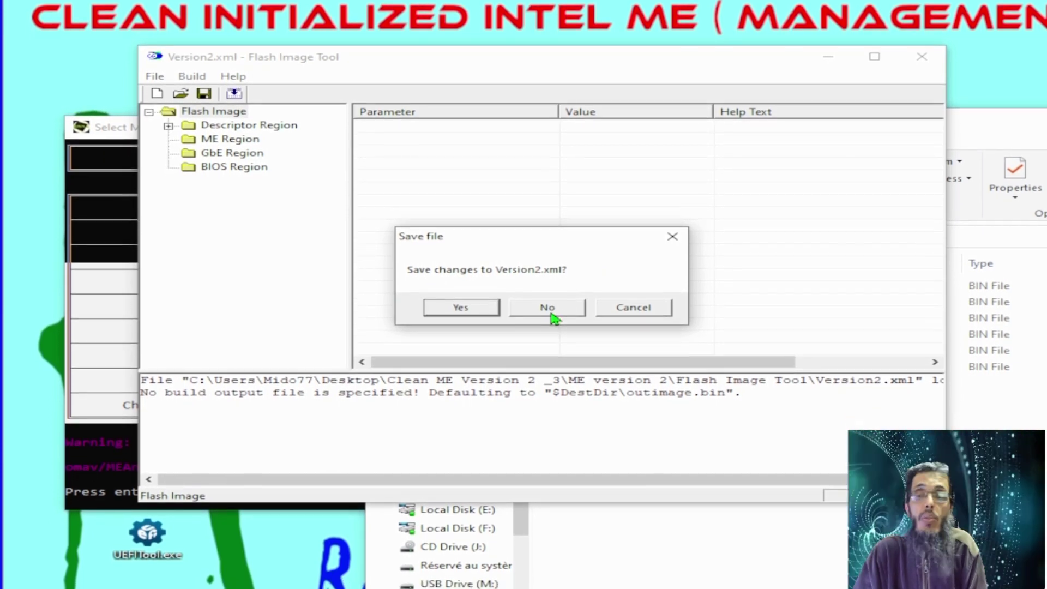
{"action": "left_click", "coordinate": [553, 320]}
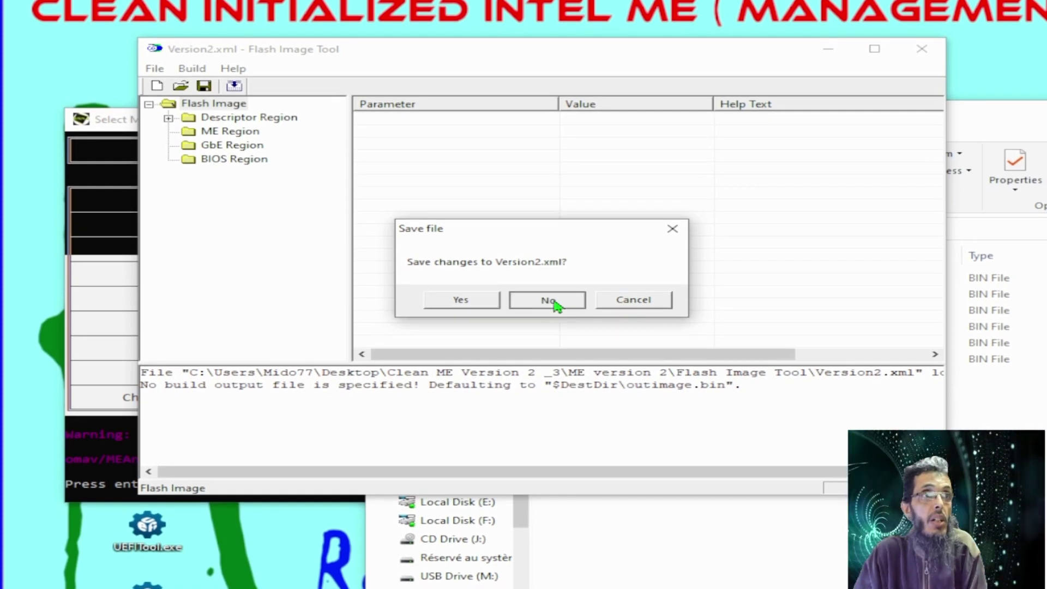
{"action": "left_click", "coordinate": [555, 304]}
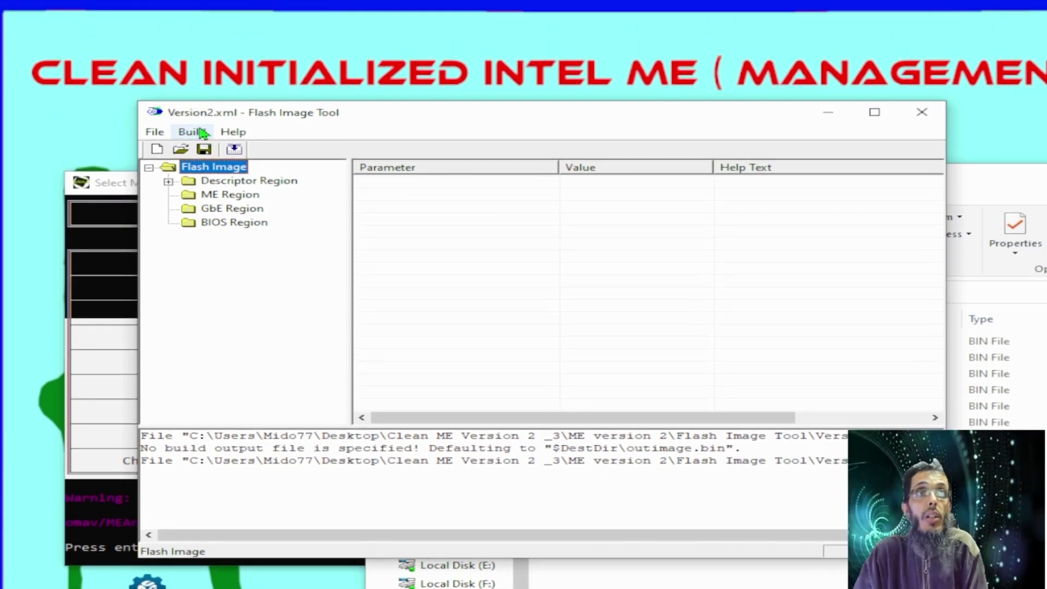
- Review the build settings and accept them with intermediate build files off and a 4KB flash block/sector erase size
{"action": "left_click", "coordinate": [200, 69]}
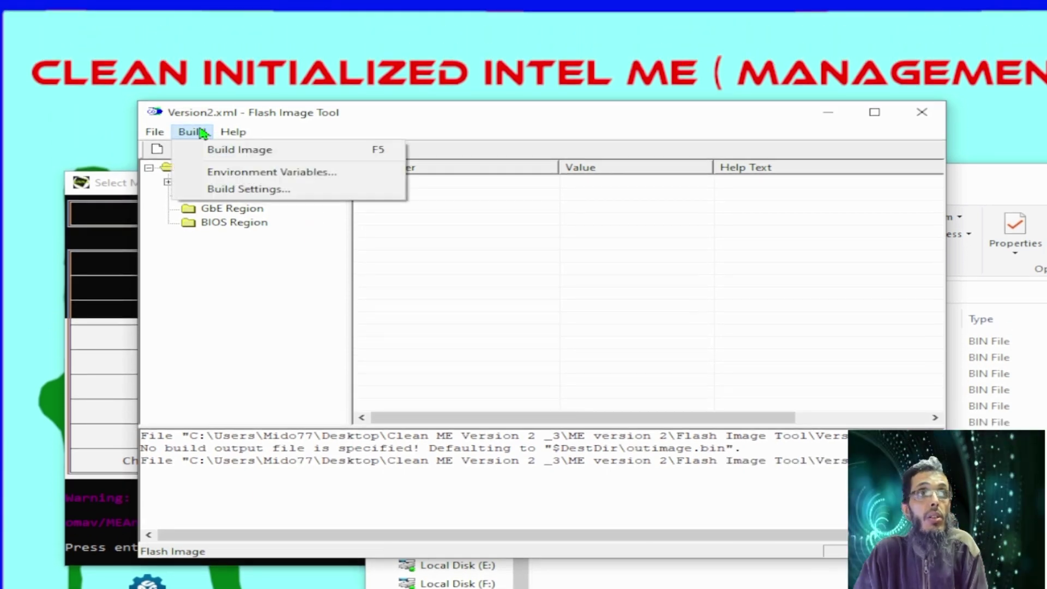
{"action": "left_click", "coordinate": [261, 191]}
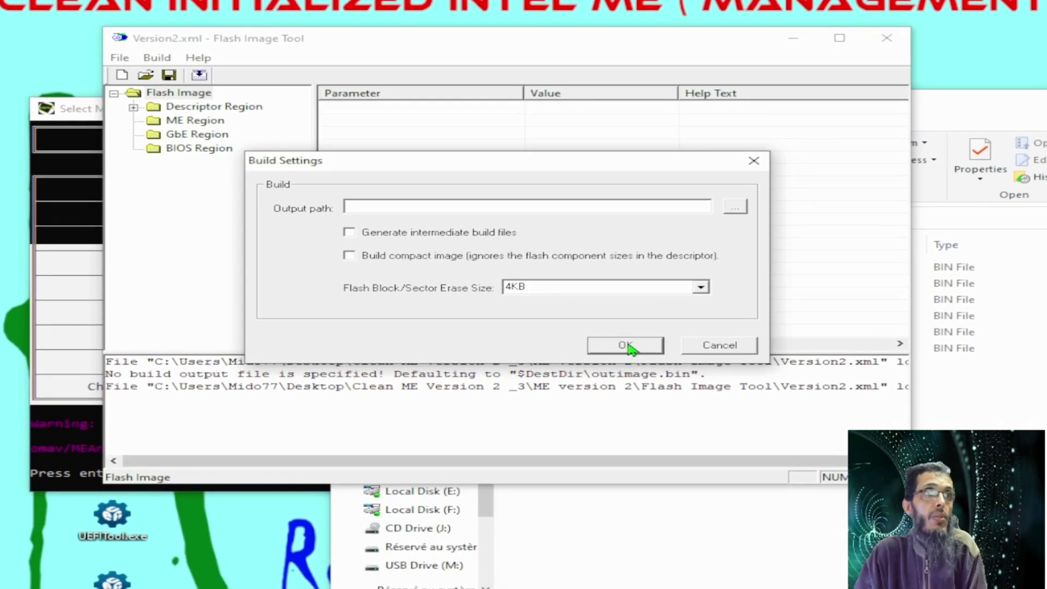
{"action": "left_click", "coordinate": [668, 409]}
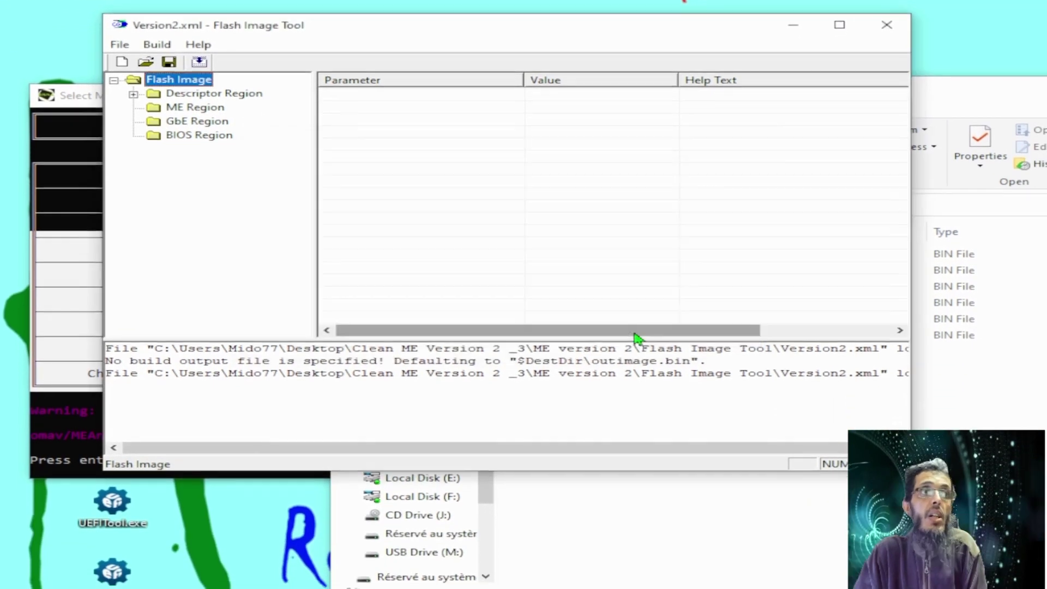
- Build the flash image and save it as a binary file named Clean ME V2 in the Build folder
{"action": "left_click", "coordinate": [158, 44]}
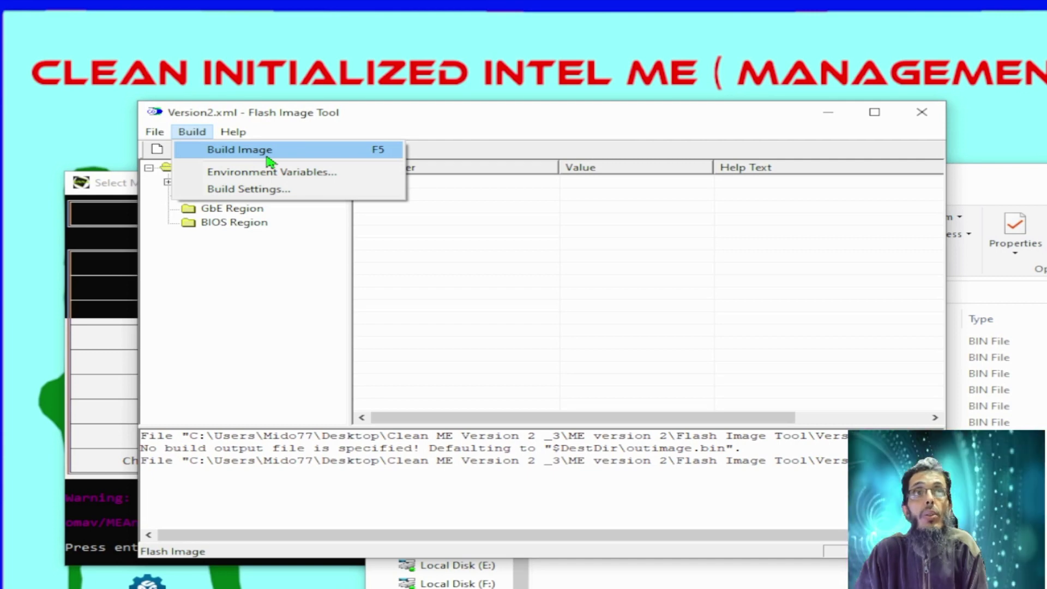
{"action": "left_click", "coordinate": [269, 161]}
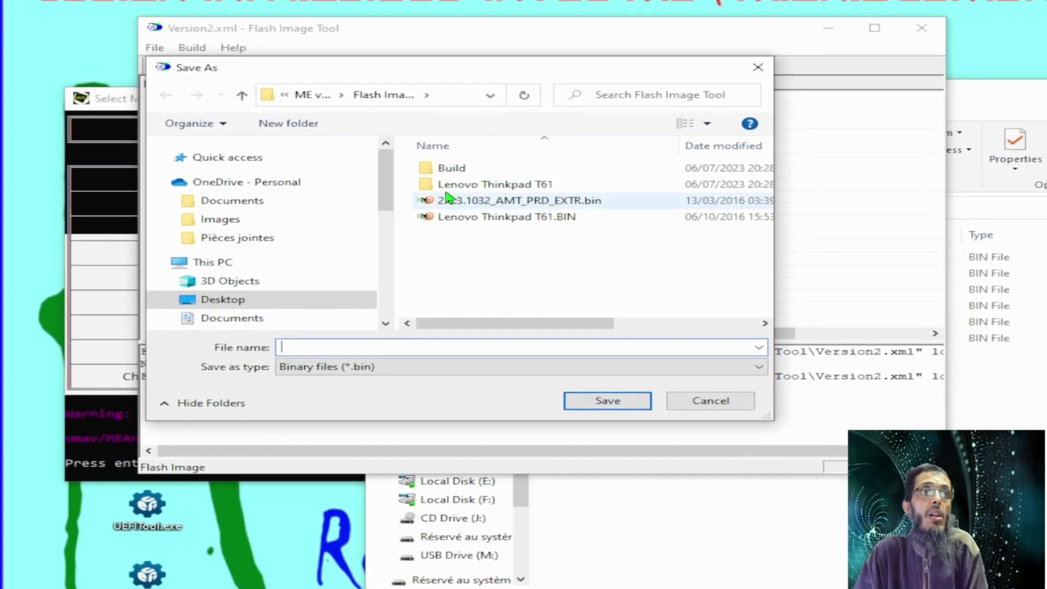
{"action": "left_click", "coordinate": [444, 145]}
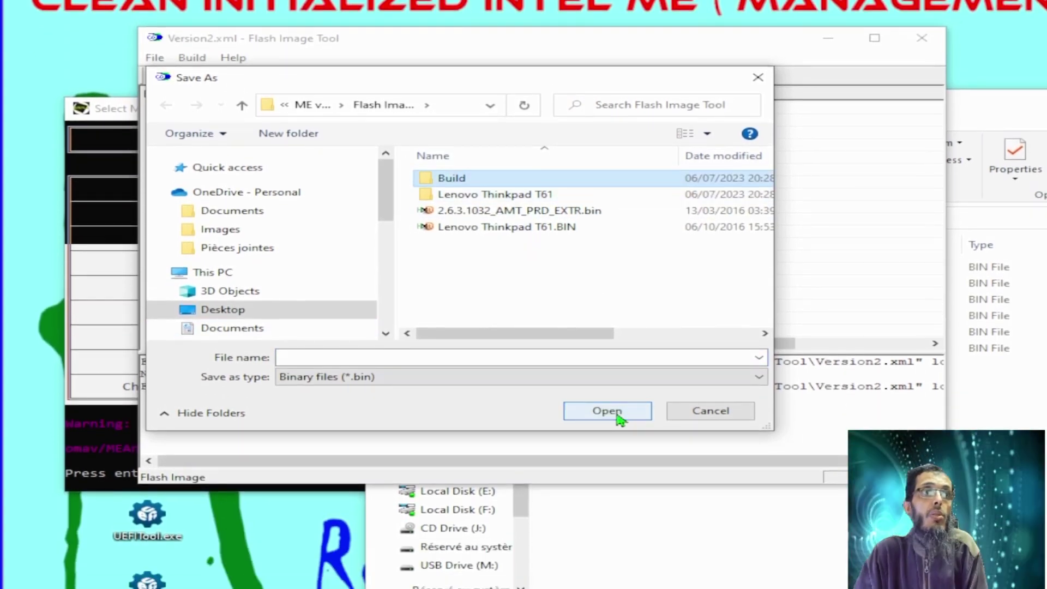
{"action": "left_click", "coordinate": [618, 414]}
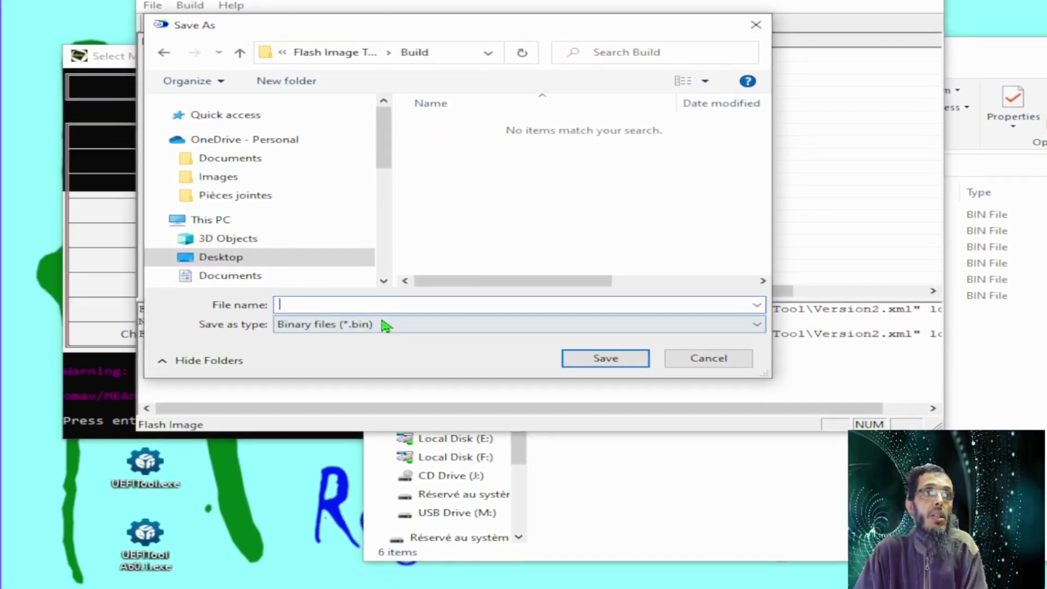
{"action": "type", "text": "Clean"}
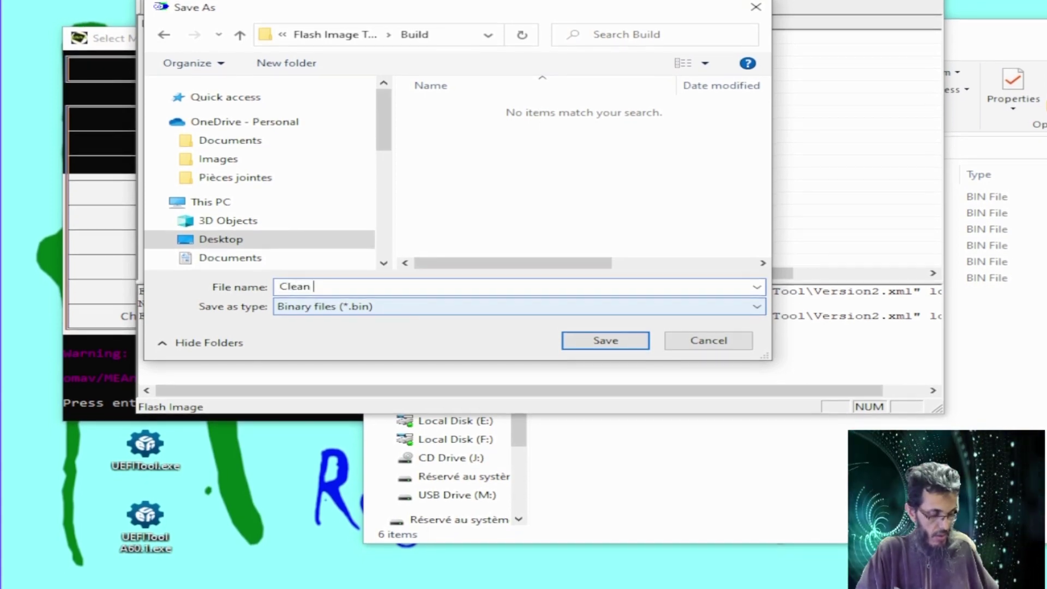
{"action": "type", "text": " MLE"}
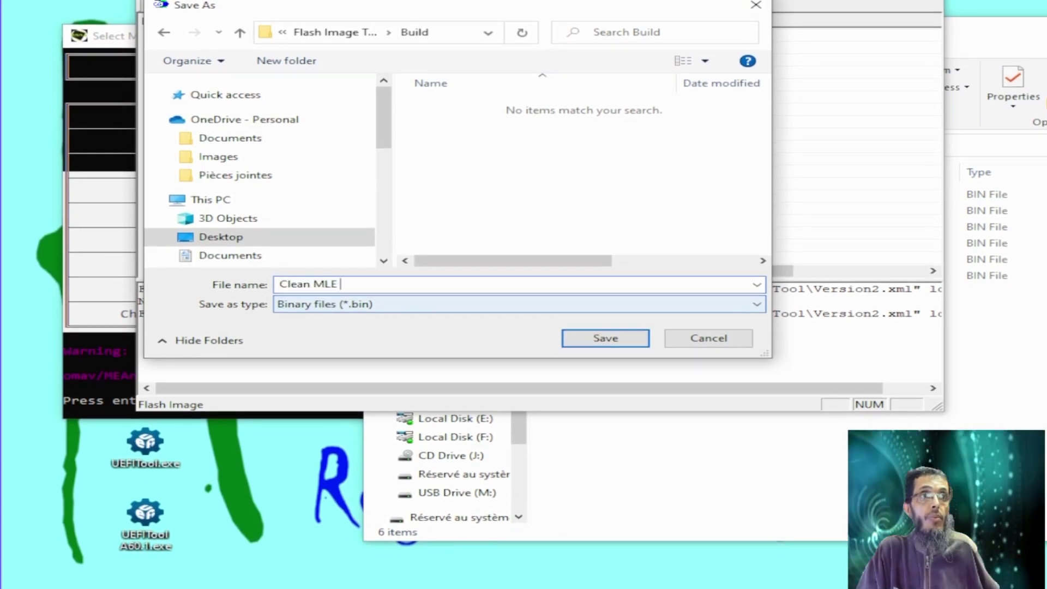
{"action": "key", "text": "BackSpace"}
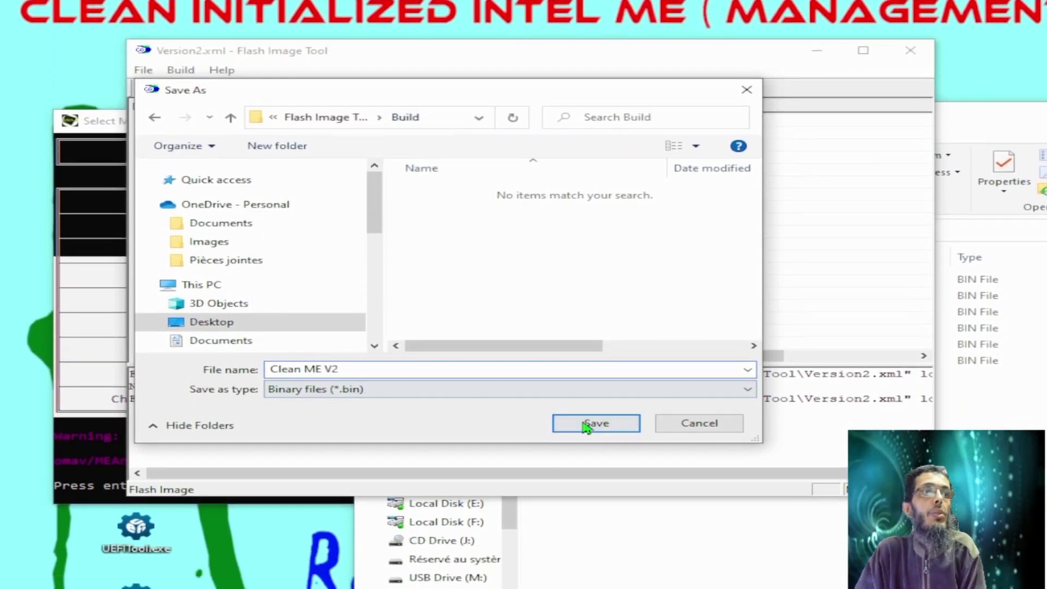
{"action": "left_click", "coordinate": [596, 423]}
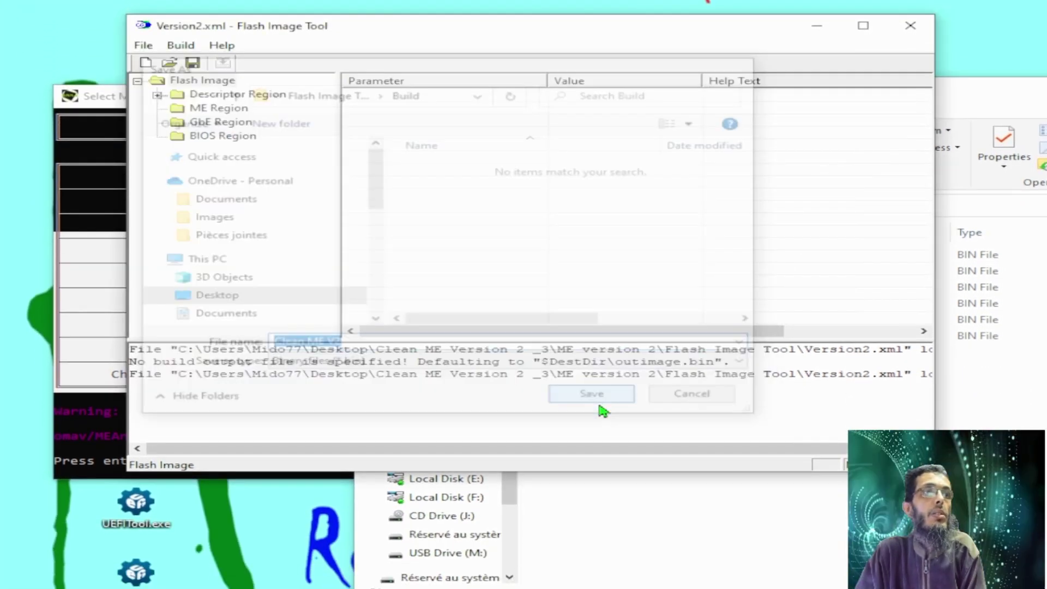
- Switch to File Explorer and open the Build folder in Flash Image Tool to check the built image files
{"action": "left_click", "coordinate": [686, 566]}
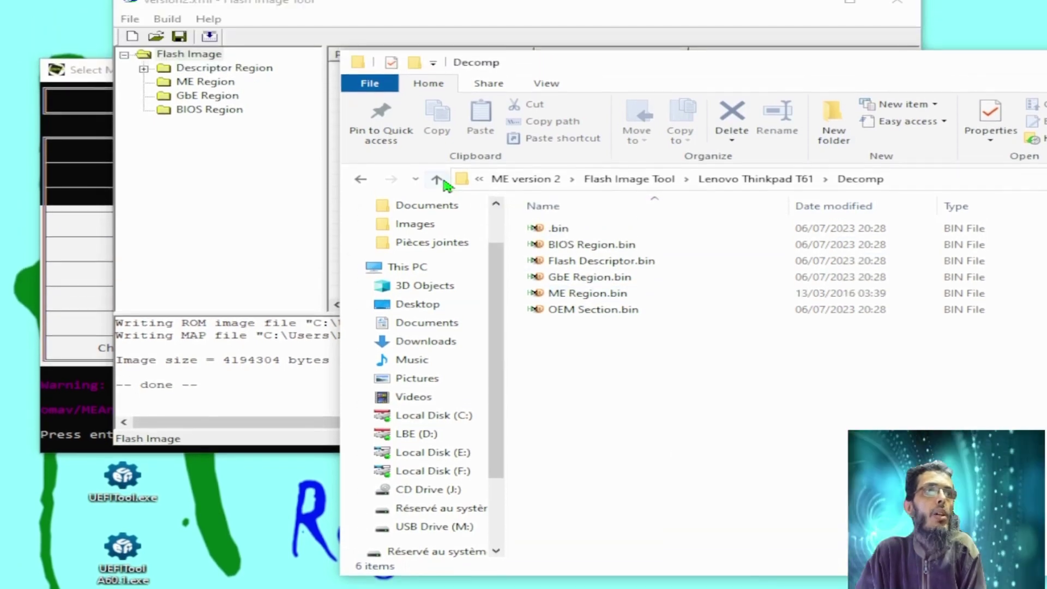
{"action": "left_click", "coordinate": [436, 140]}
{"action": "left_click", "coordinate": [436, 140]}
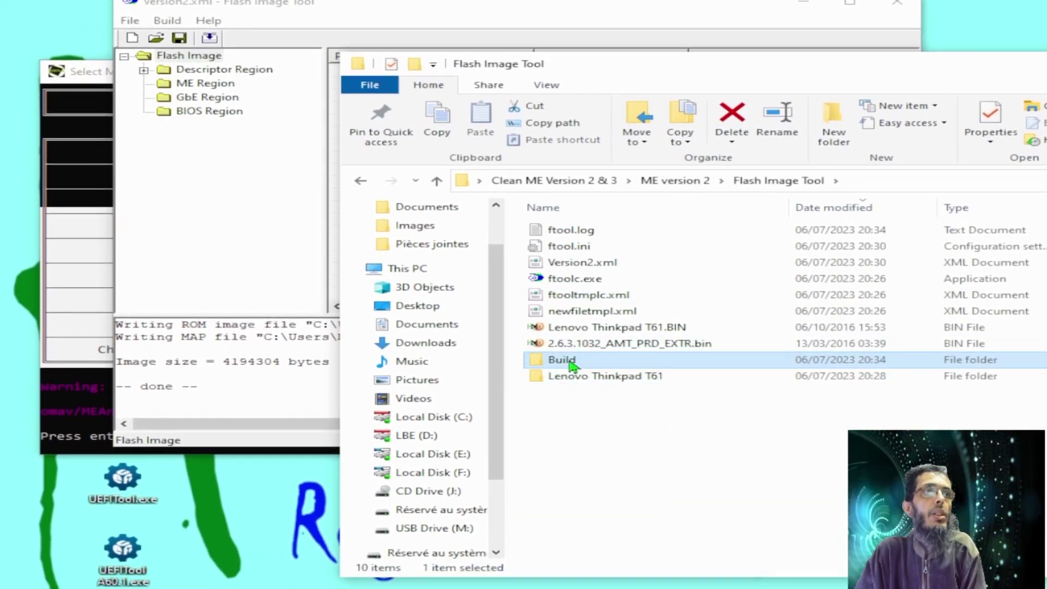
{"action": "double_click", "coordinate": [566, 408]}
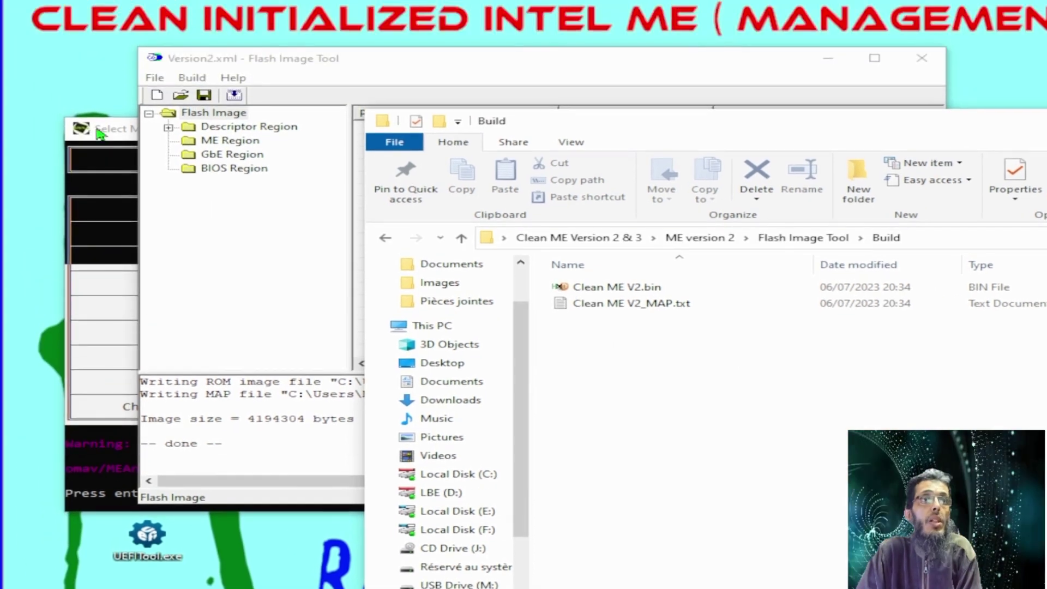
- Review the ME version in the ME Analyzer report for Lenovo Thinkpad T61.BIN, and return to the Flash Image Tool folder in File Explorer
{"action": "left_click", "coordinate": [205, 123]}
{"action": "left_click_drag", "start_coordinate": [347, 301], "coordinate": [435, 309]}
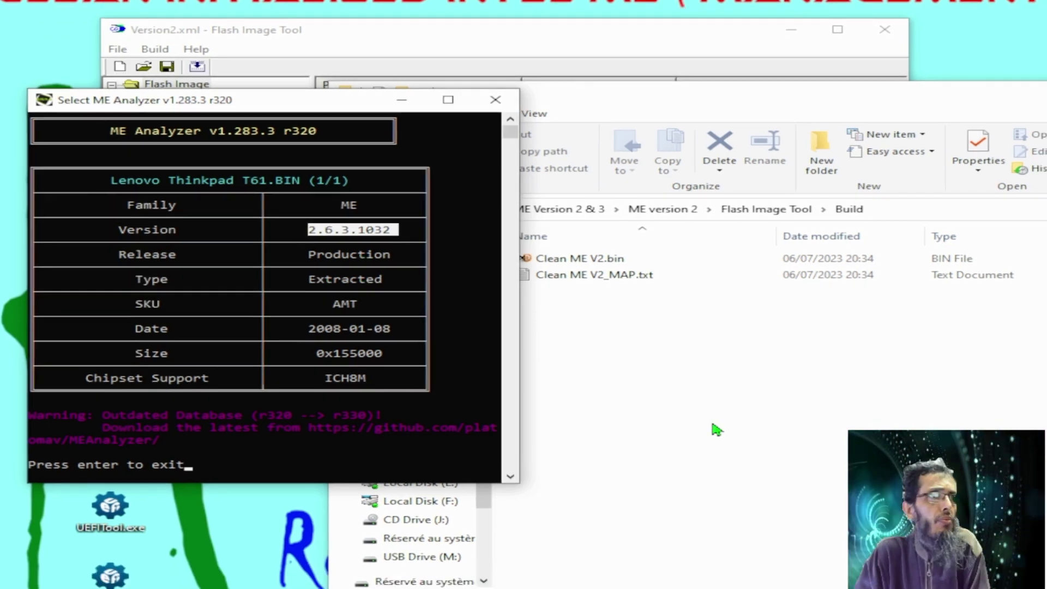
{"action": "left_click", "coordinate": [681, 414]}
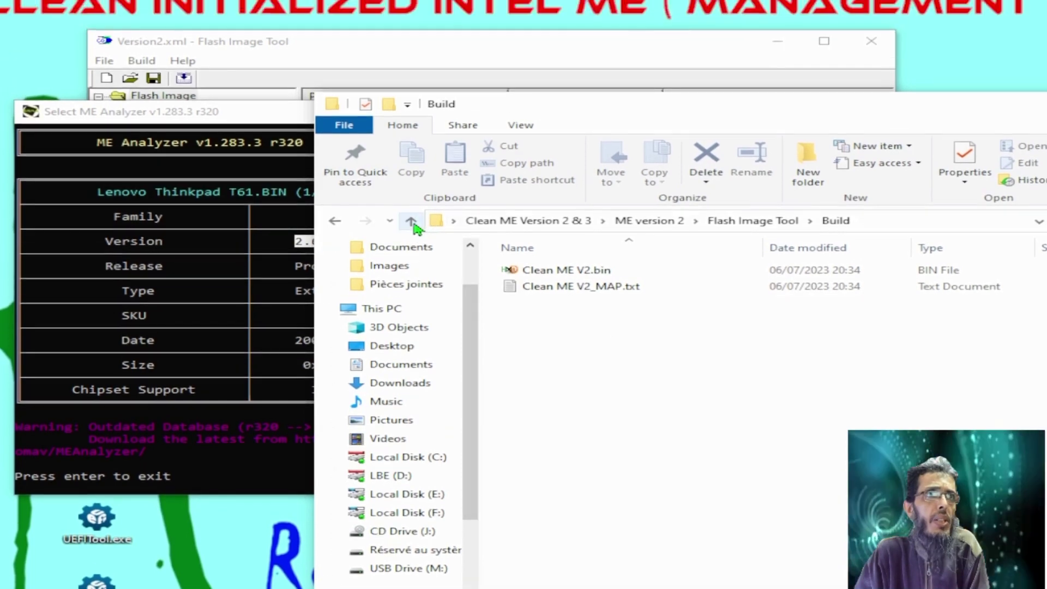
{"action": "left_click", "coordinate": [412, 223]}
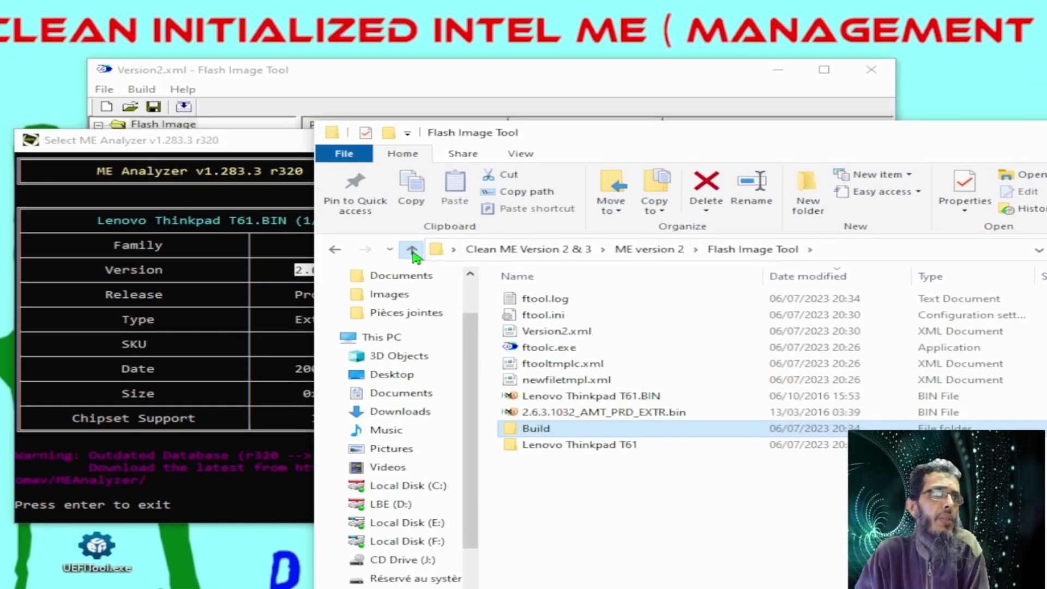
- Go up to the ME version 2 folder and copy the base name of Lenovo Thinkpad T61.BIN
{"action": "left_click", "coordinate": [412, 222]}
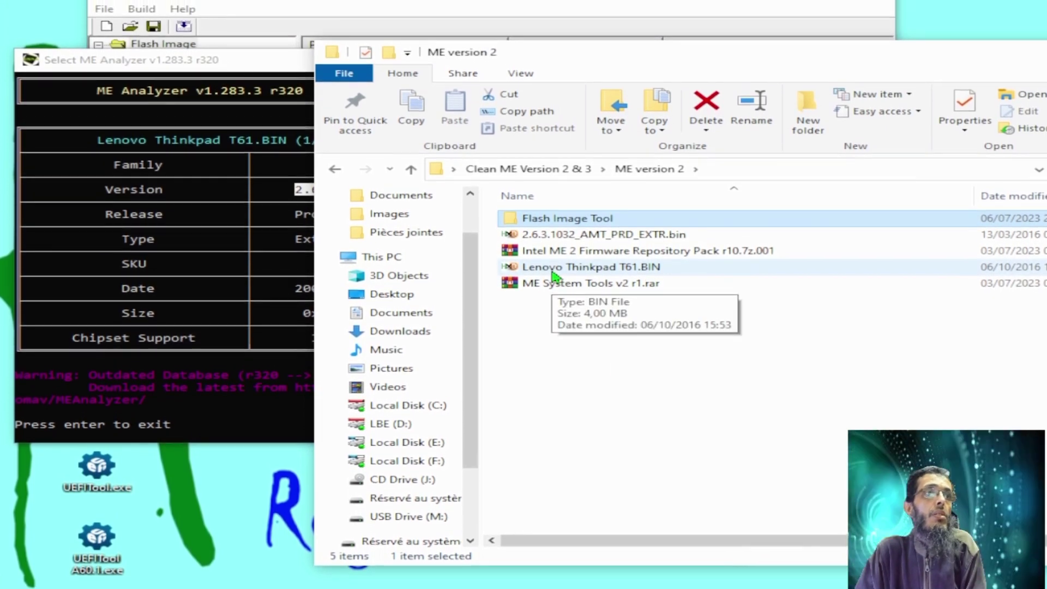
{"action": "left_click", "coordinate": [554, 259]}
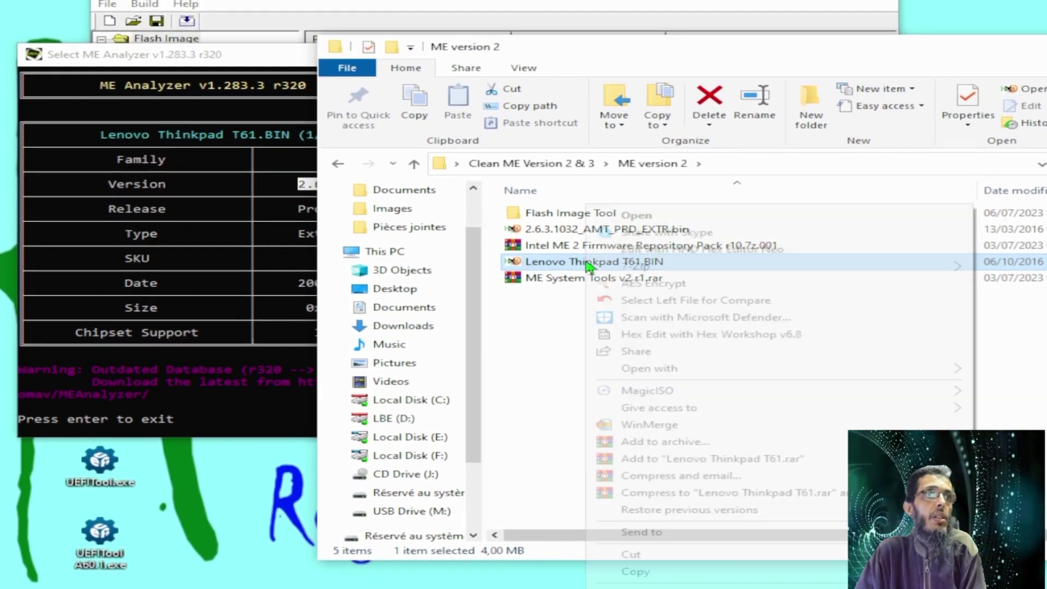
{"action": "right_click", "coordinate": [586, 238]}
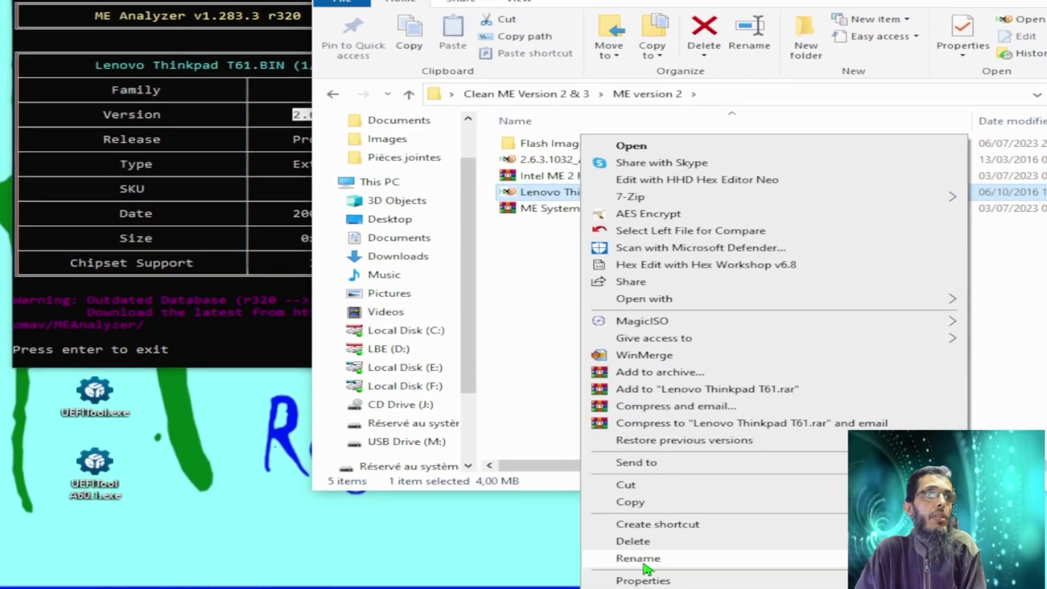
{"action": "left_click", "coordinate": [637, 558]}
{"action": "key", "text": "ctrl+c"}
{"action": "right_click", "coordinate": [573, 192]}
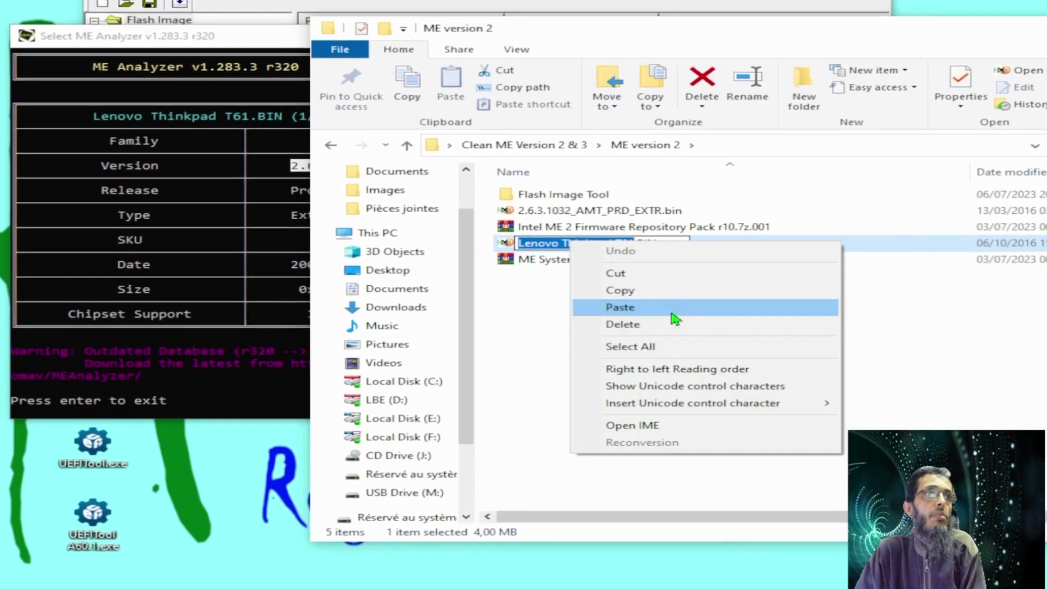
{"action": "left_click", "coordinate": [632, 294]}
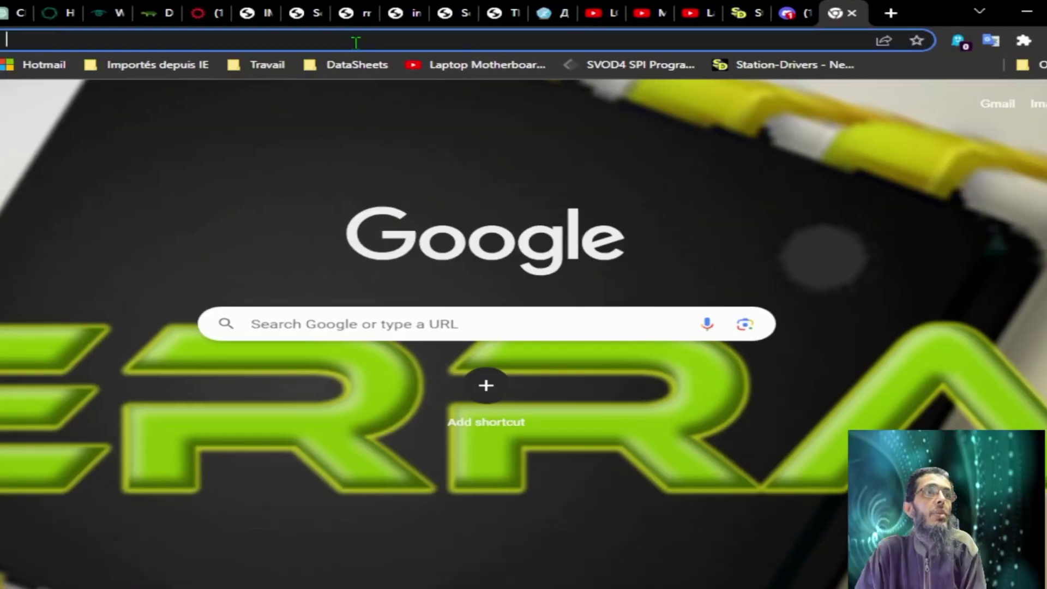
- Switch to Chrome, search Google for "Lenovo Thinkpad T61 drivers" using the copied name, and look through the results
{"action": "right_click", "coordinate": [361, 45]}
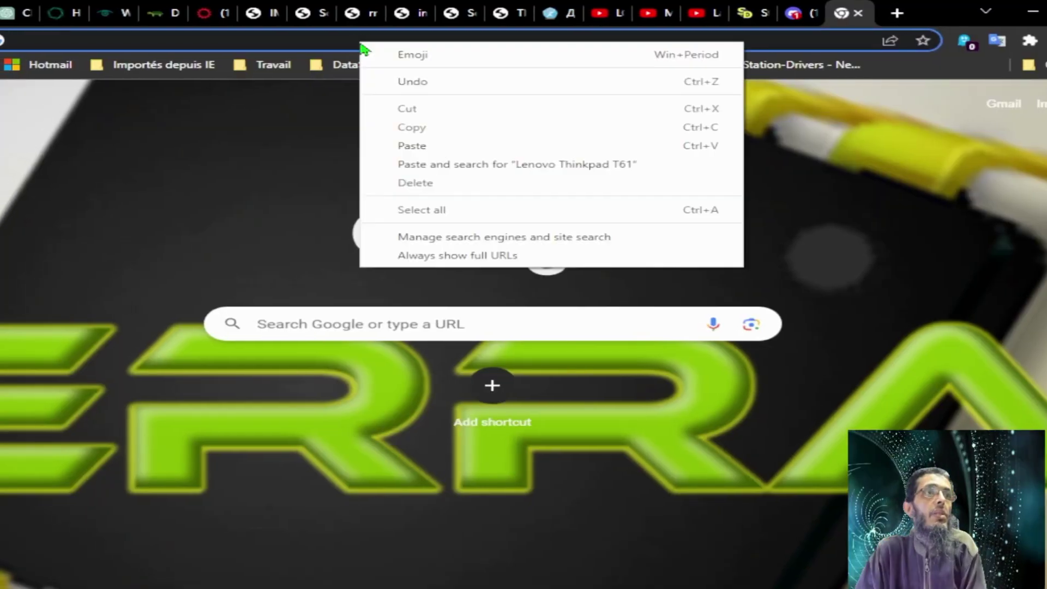
{"action": "left_click", "coordinate": [411, 146]}
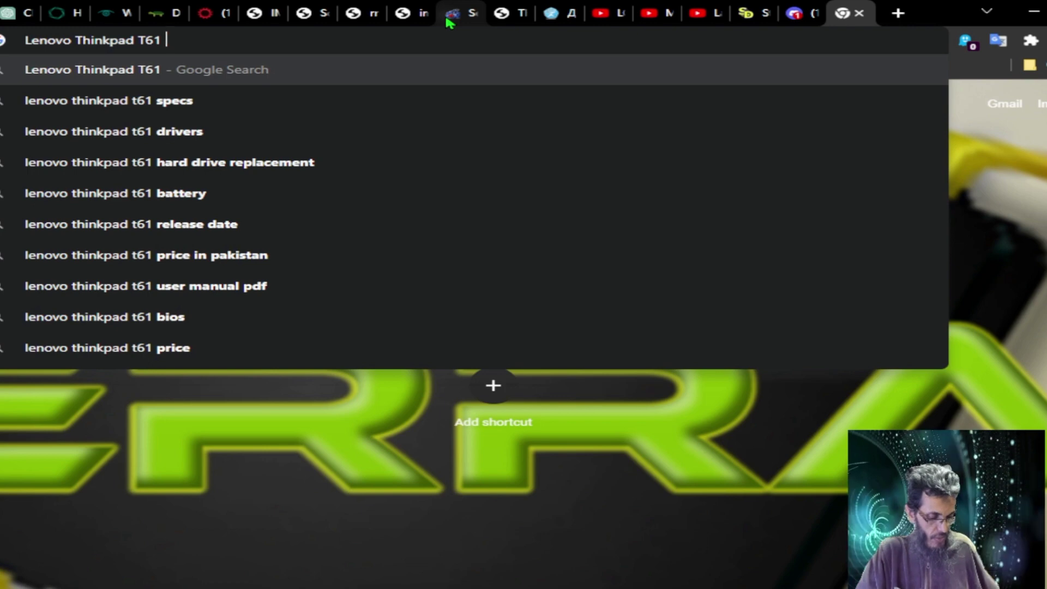
{"action": "type", "text": "drivers"}
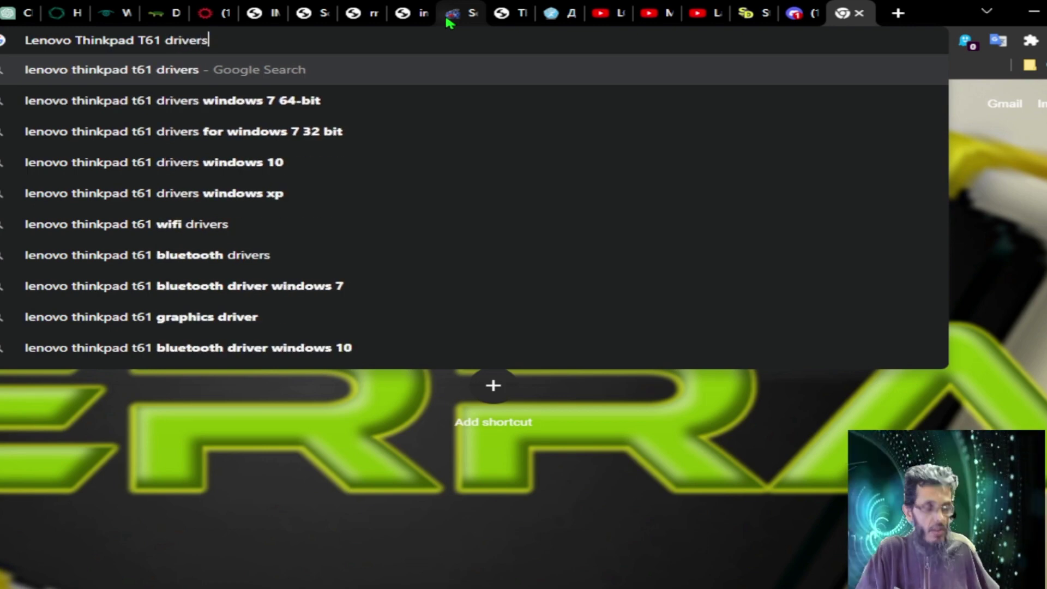
{"action": "key", "text": "Return"}
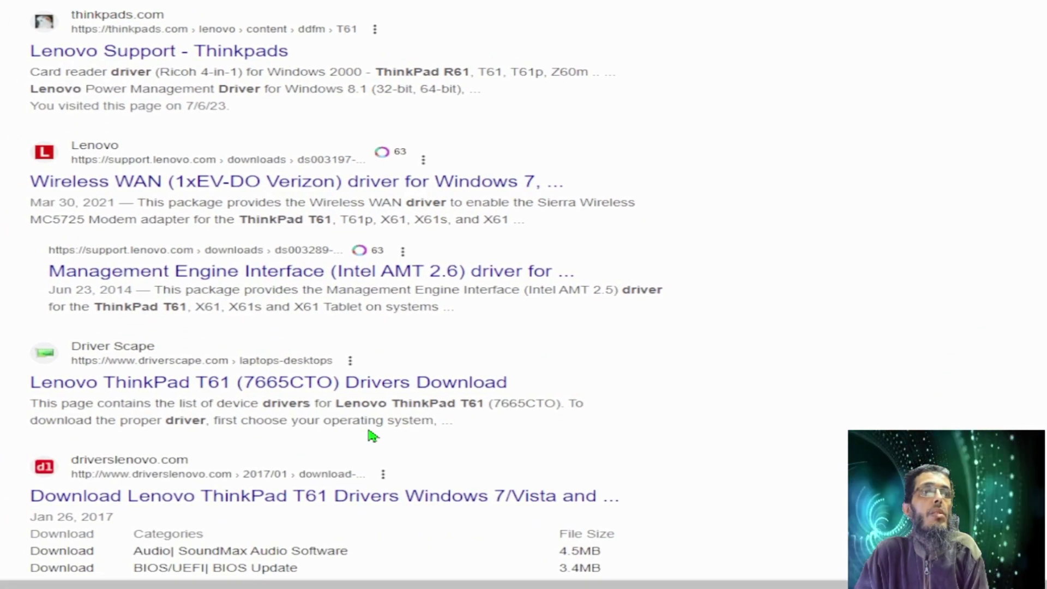
{"action": "scroll", "coordinate": [372, 435], "scroll_direction": "down", "scroll_amount": 3}
{"action": "scroll", "coordinate": [416, 357], "scroll_direction": "up", "scroll_amount": 3}
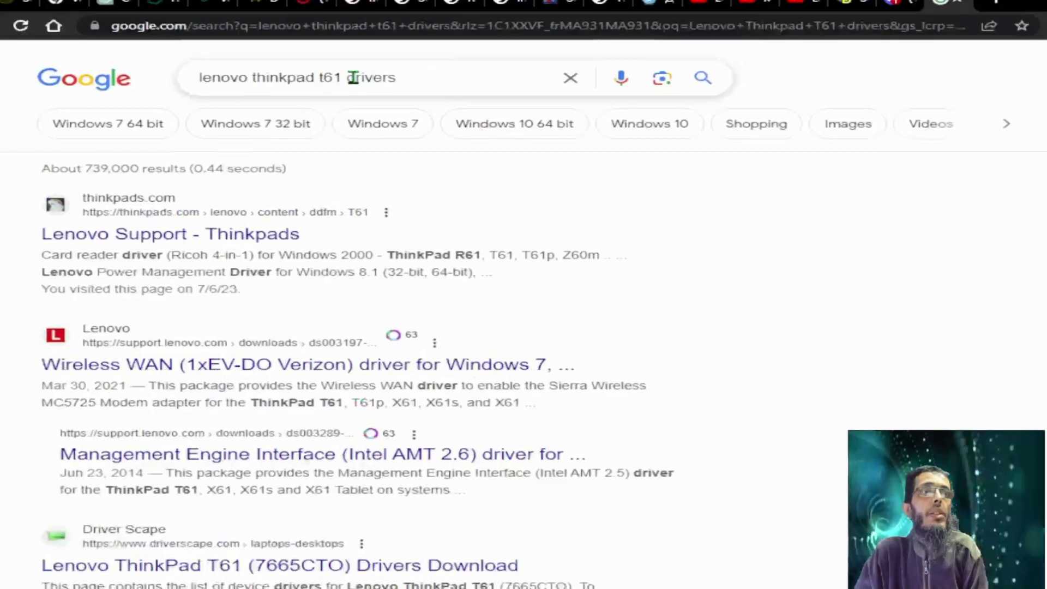
- Change the search to "lenovo thinkpad t61 bios" and review the available drivers on Lenovo's BIOS Update Utility page
{"action": "left_click_drag", "start_coordinate": [350, 92], "coordinate": [451, 80]}
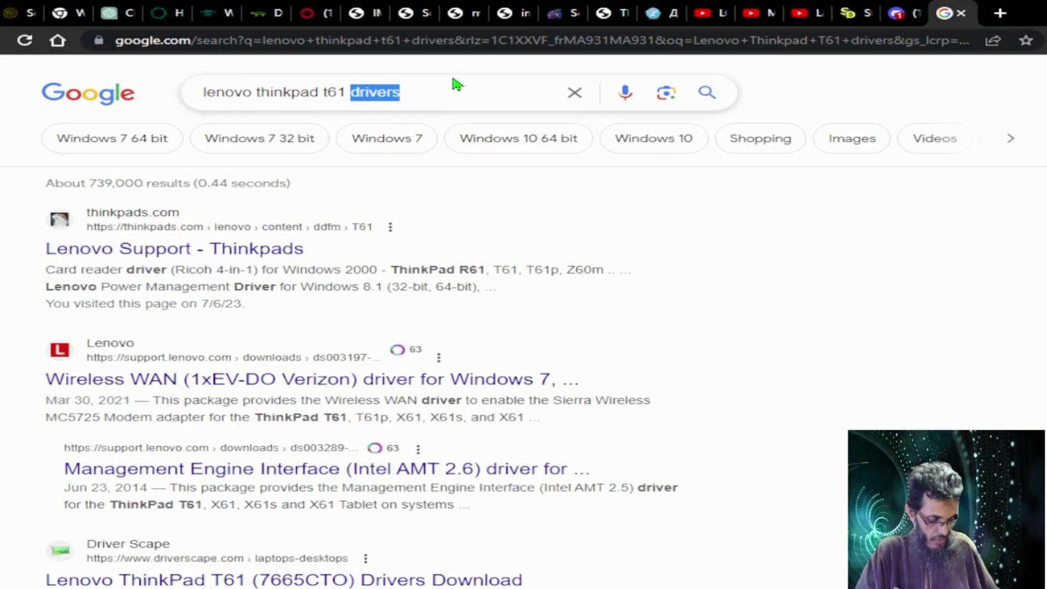
{"action": "type", "text": "bios"}
{"action": "key", "text": "Return"}
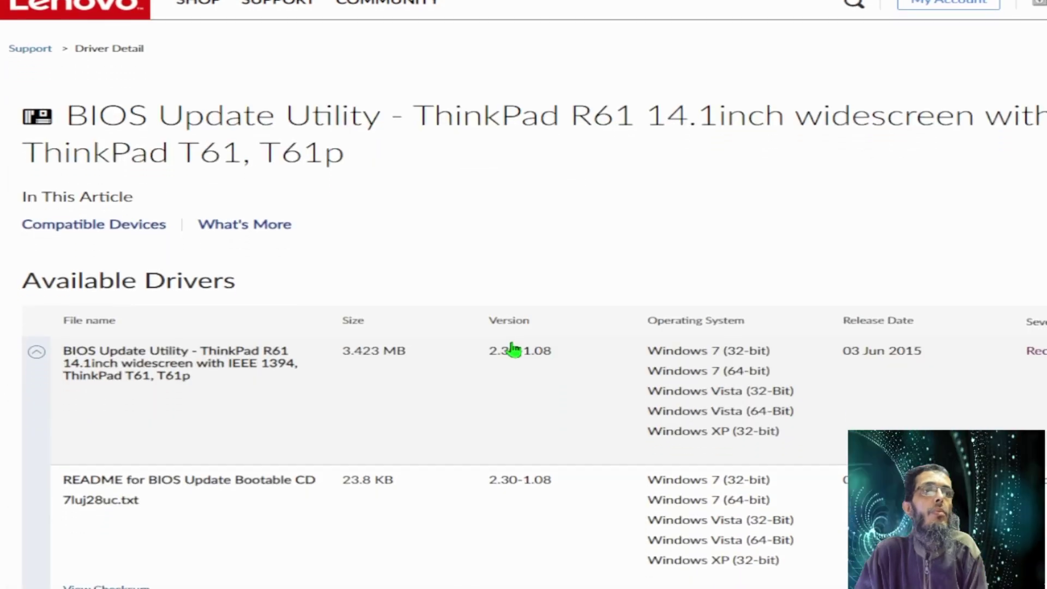
{"action": "scroll", "coordinate": [511, 318], "scroll_direction": "down", "scroll_amount": 5}
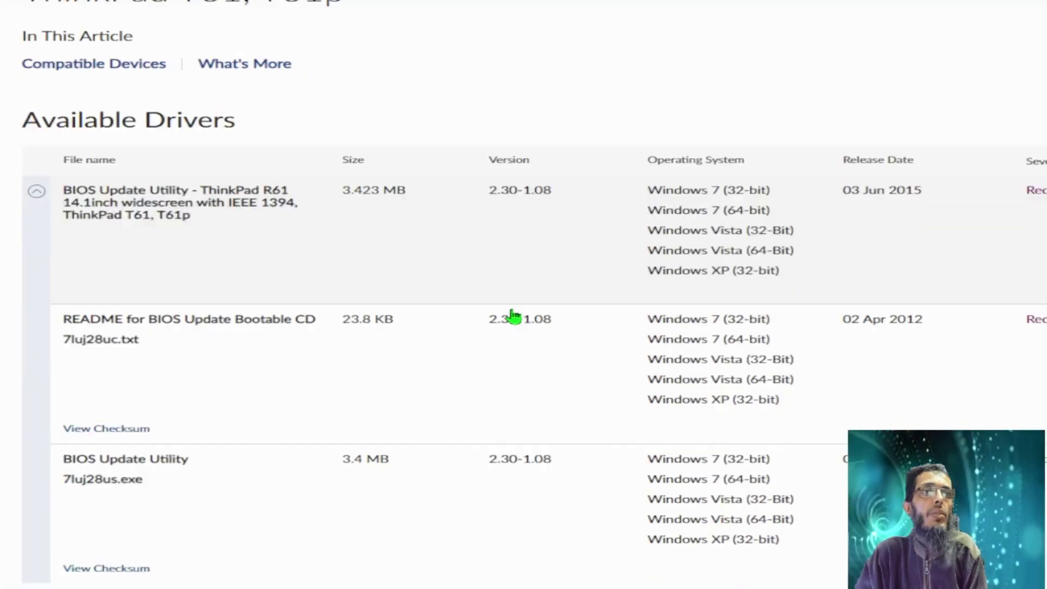
{"action": "scroll", "coordinate": [511, 310], "scroll_direction": "up", "scroll_amount": 5}
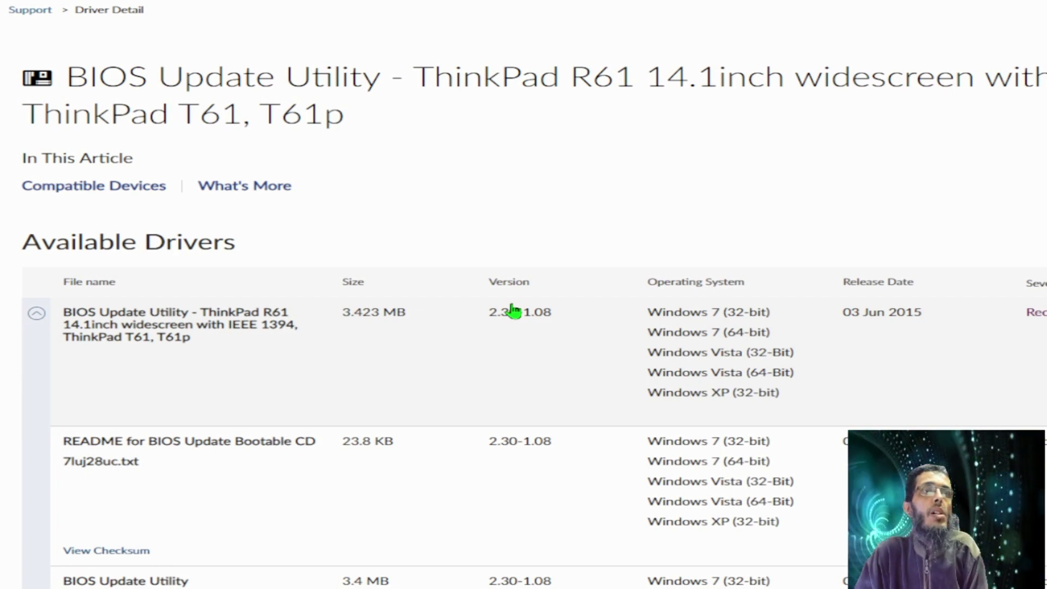
{"action": "mouse_move", "coordinate": [275, 79]}
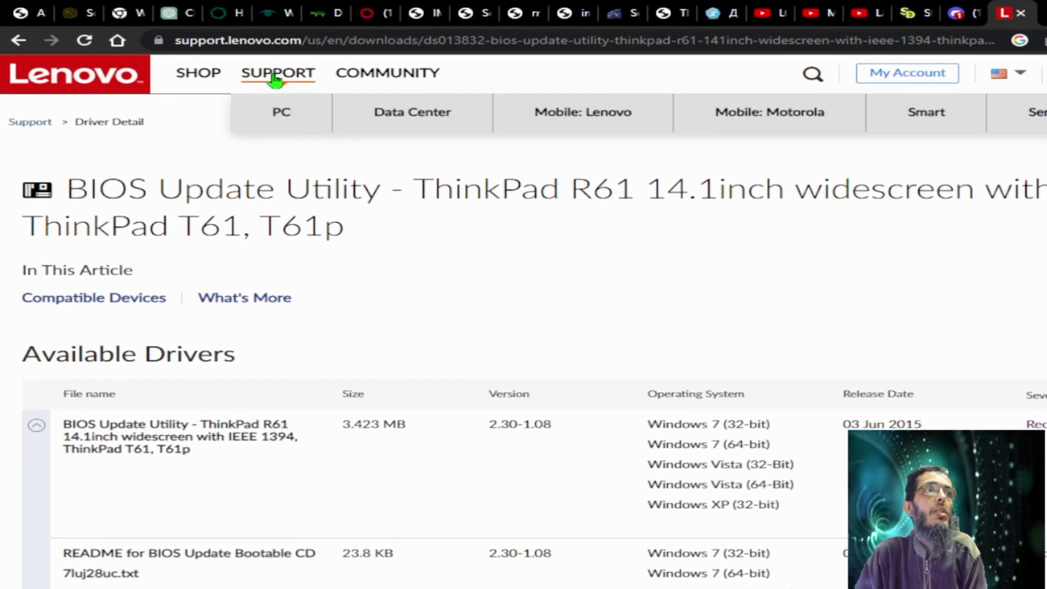
{"action": "left_click", "coordinate": [274, 79]}
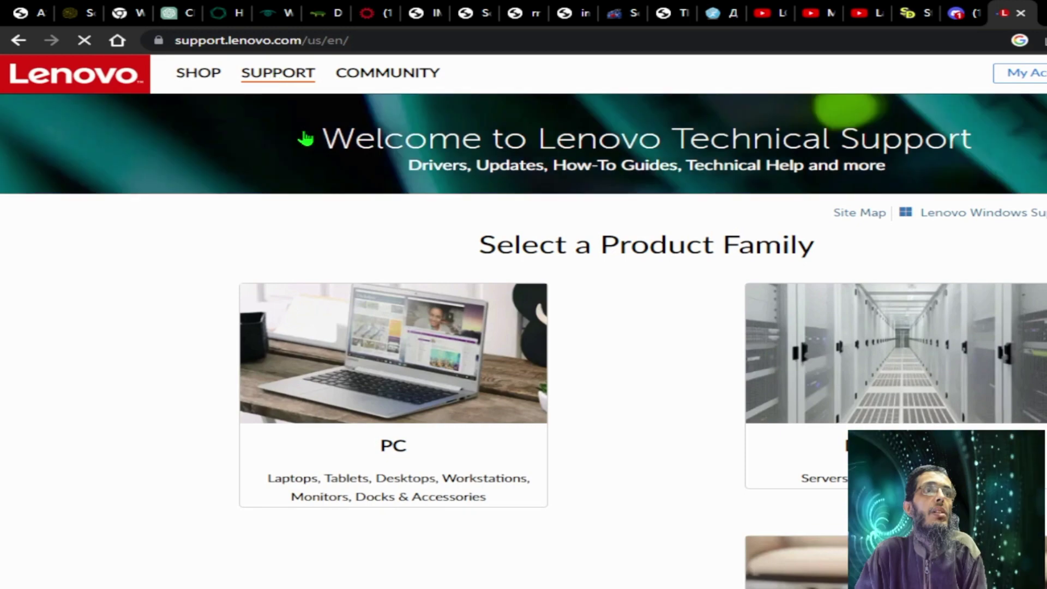
{"action": "mouse_move", "coordinate": [396, 414]}
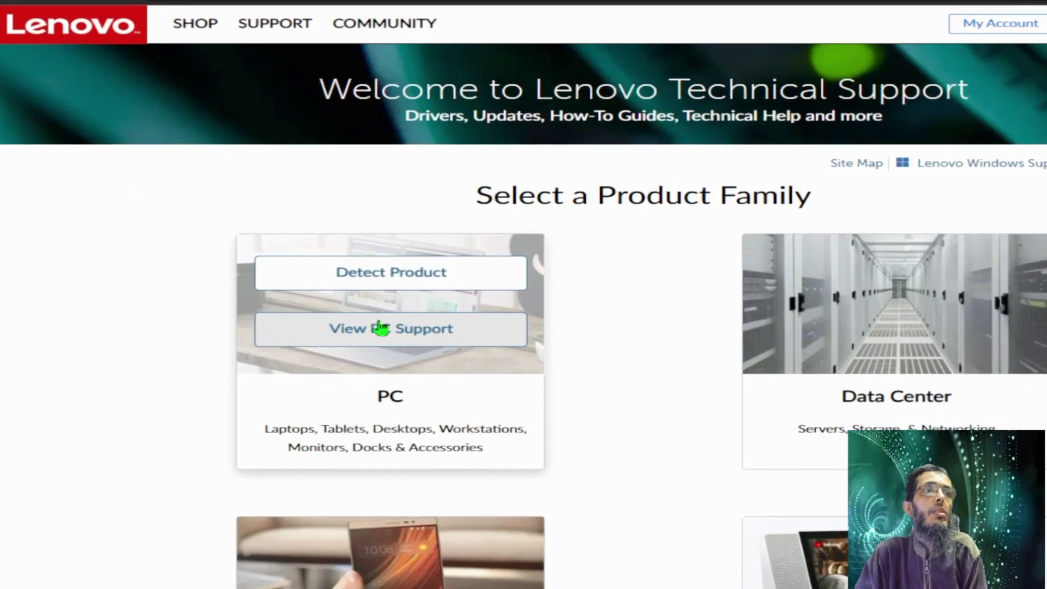
{"action": "left_click", "coordinate": [386, 322]}
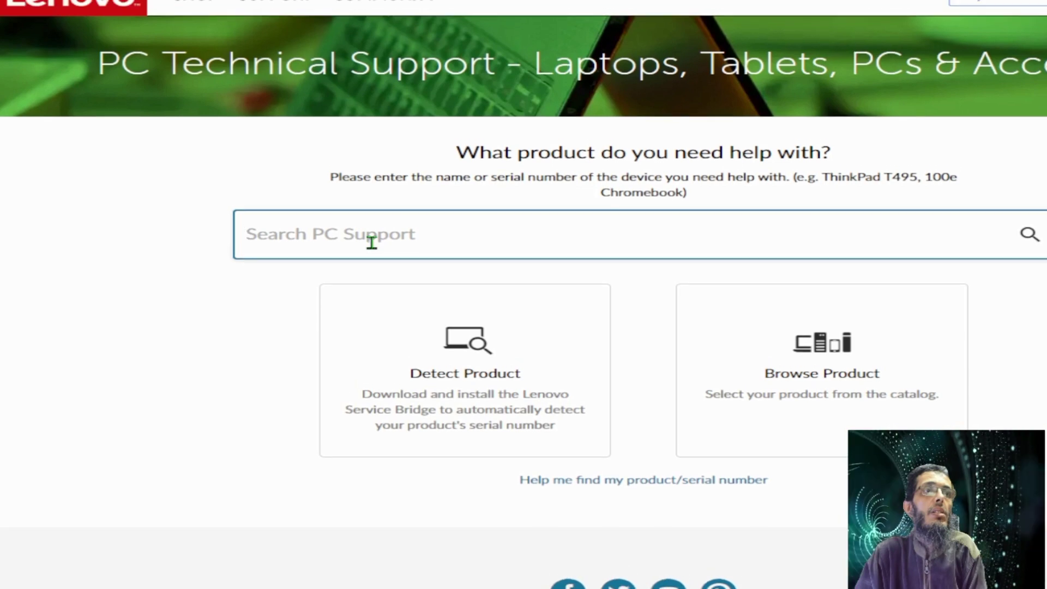
{"action": "type", "text": "T61"}
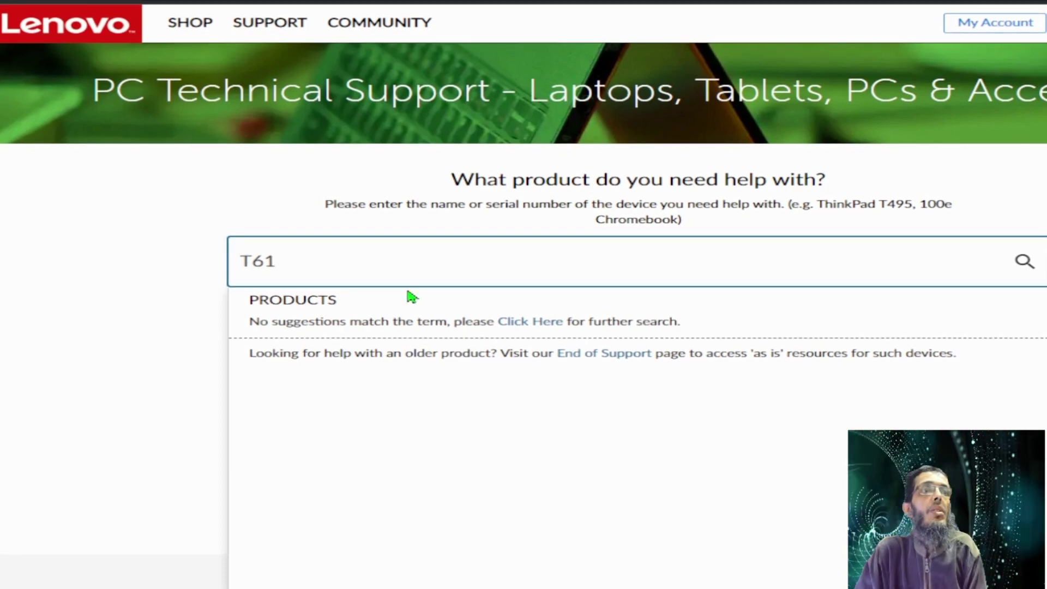
{"action": "key", "text": "Return"}
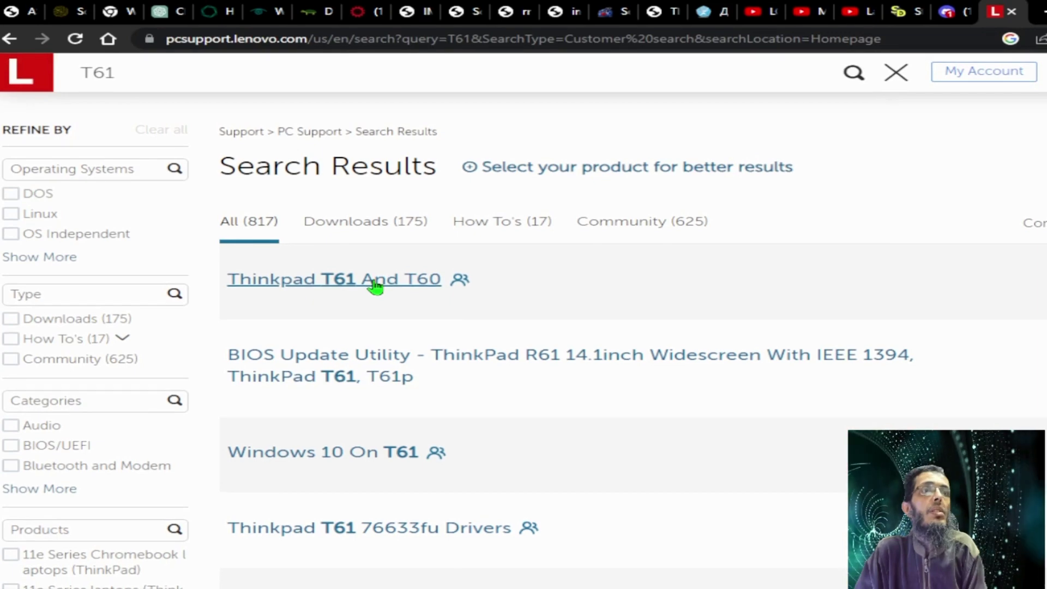
- Check the "Thinkpad T61 And T60" result and the rest of the list, and return to the Google results
{"action": "left_click", "coordinate": [336, 283]}
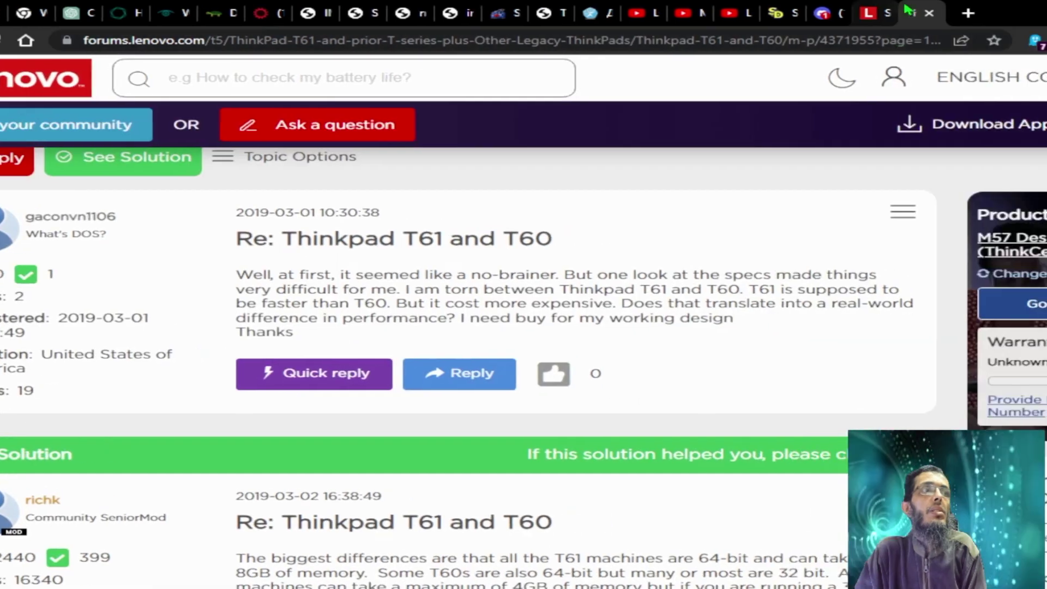
{"action": "left_click", "coordinate": [957, 13]}
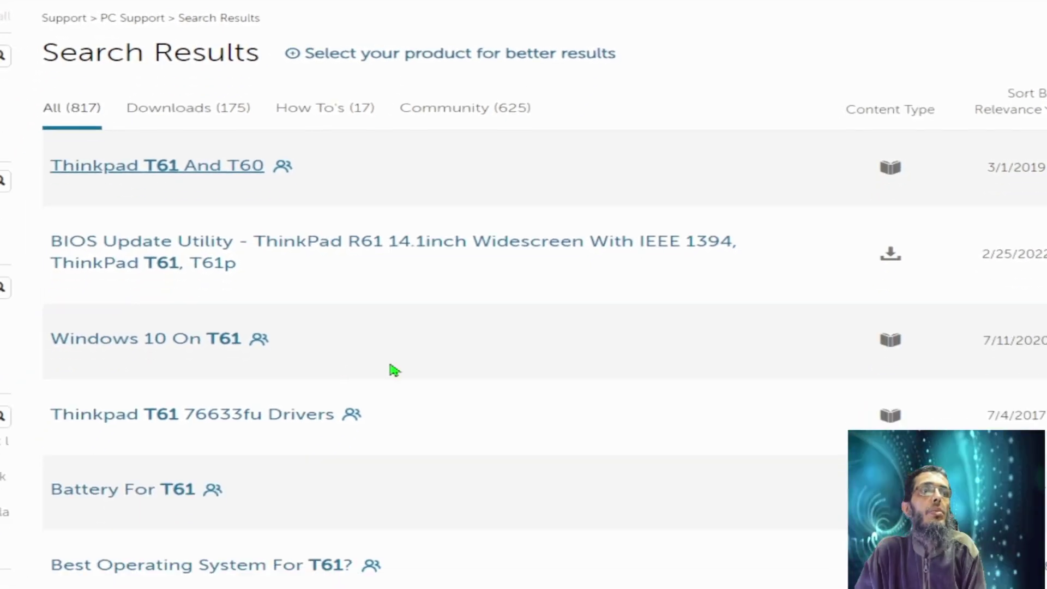
{"action": "scroll", "coordinate": [479, 336], "scroll_direction": "down", "scroll_amount": 3}
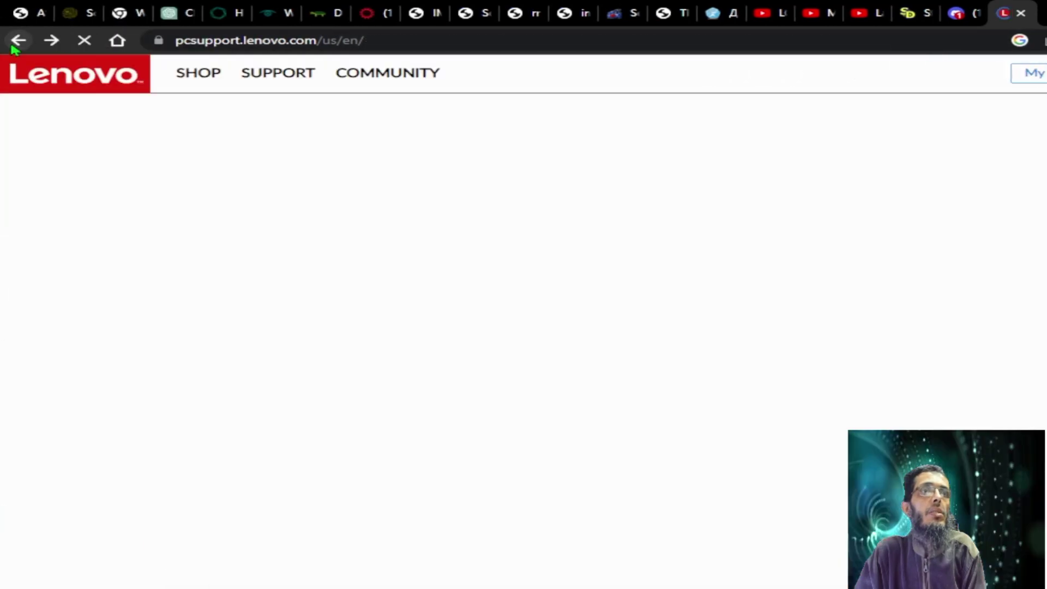
{"action": "left_click", "coordinate": [14, 46]}
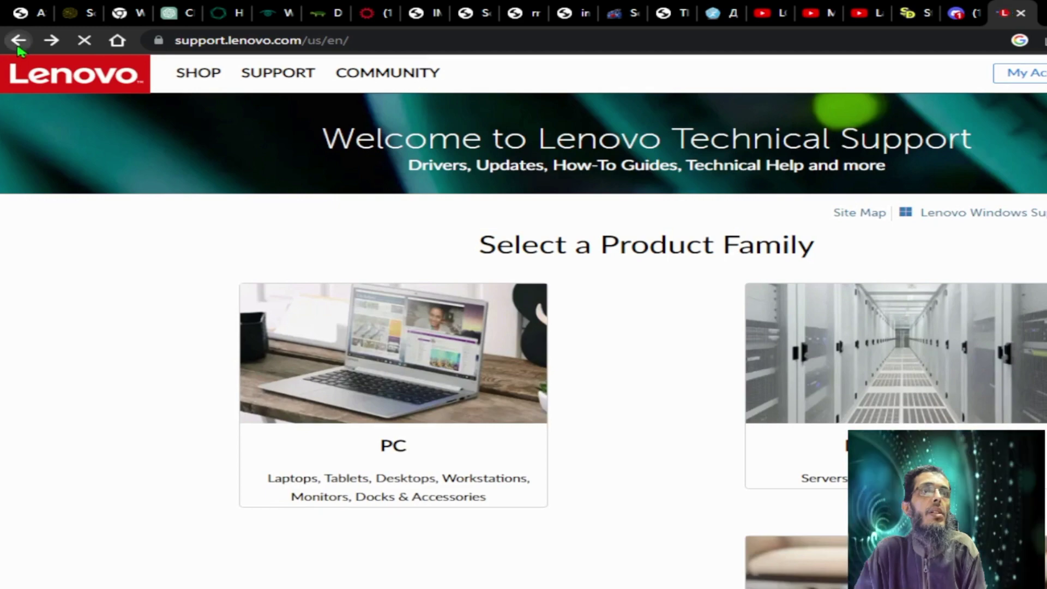
{"action": "left_click", "coordinate": [18, 49]}
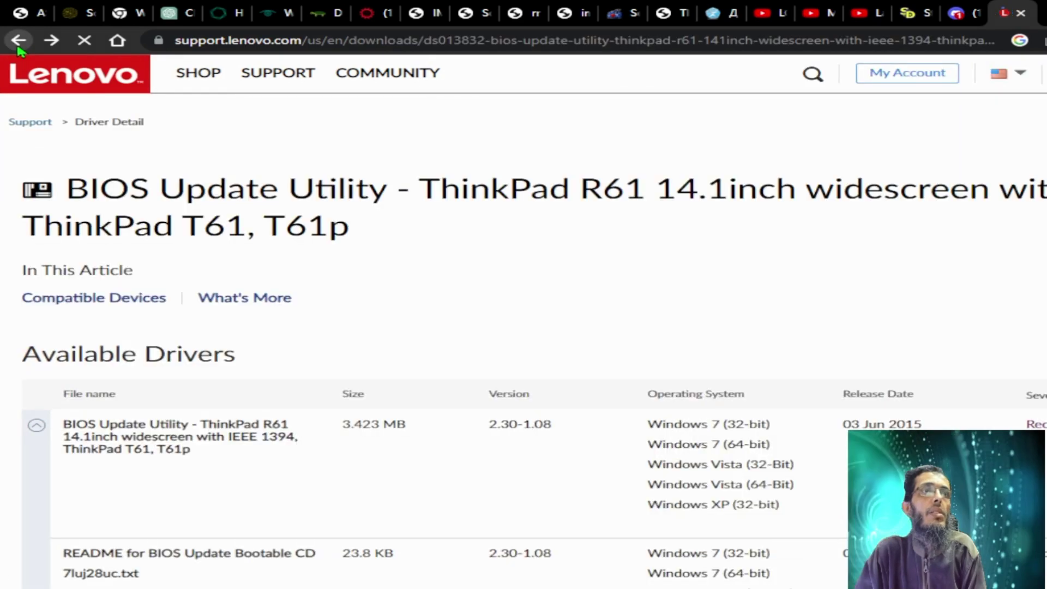
{"action": "left_click", "coordinate": [18, 49]}
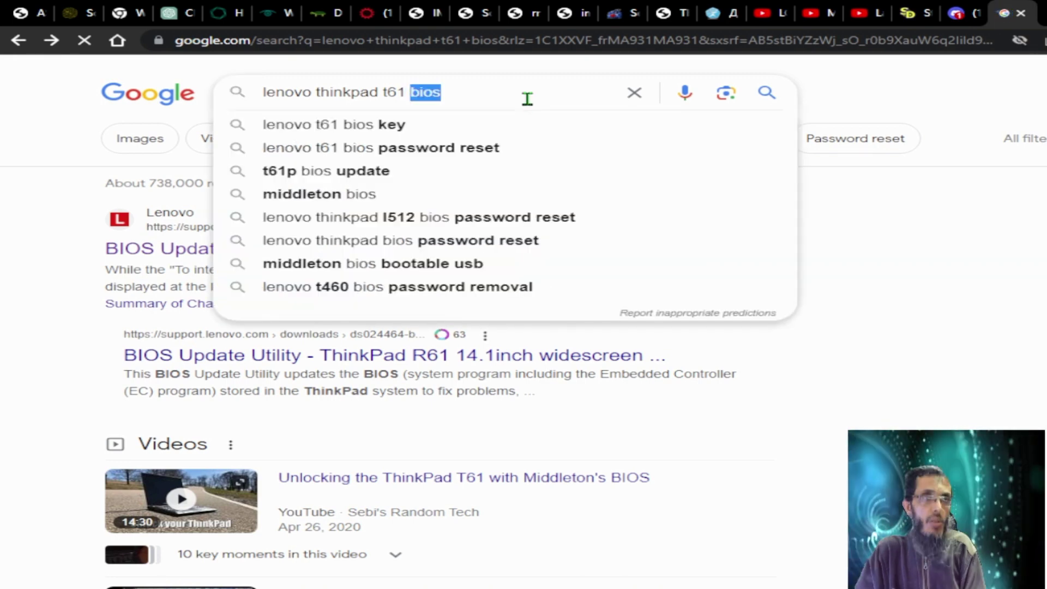
- Search Google for "lenovo thinkpad t61 support", view the thinkpads.com driver page, and return to look further down the results
{"action": "type", "text": "upport"}
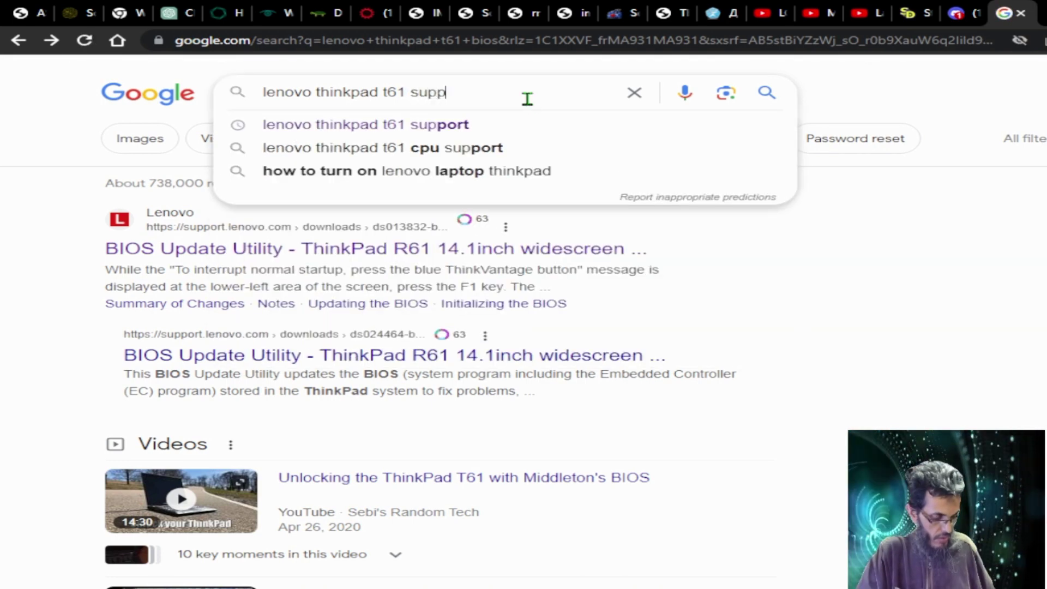
{"action": "key", "text": "Return"}
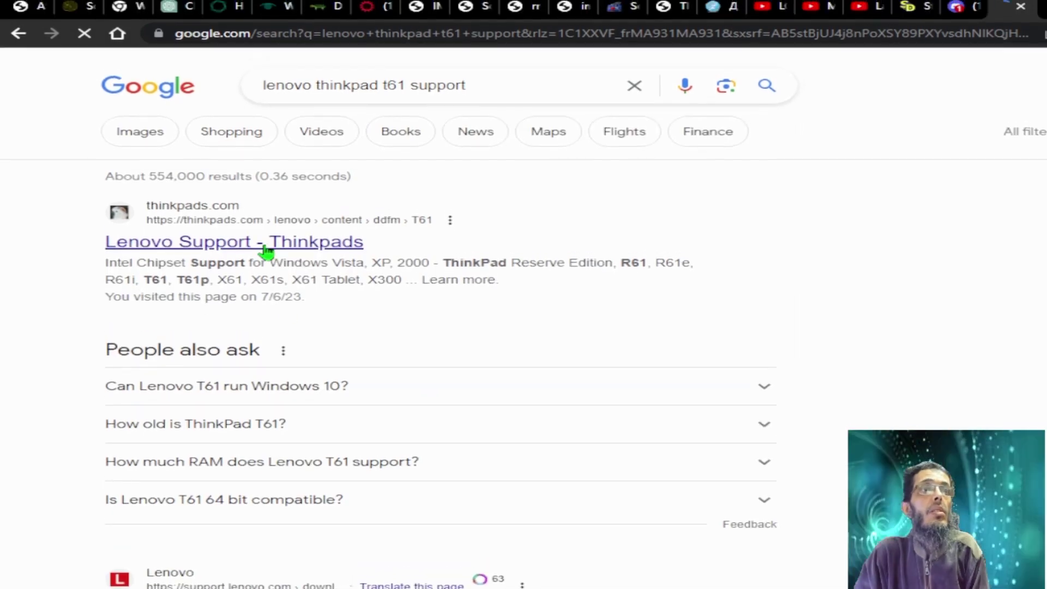
{"action": "left_click", "coordinate": [267, 223]}
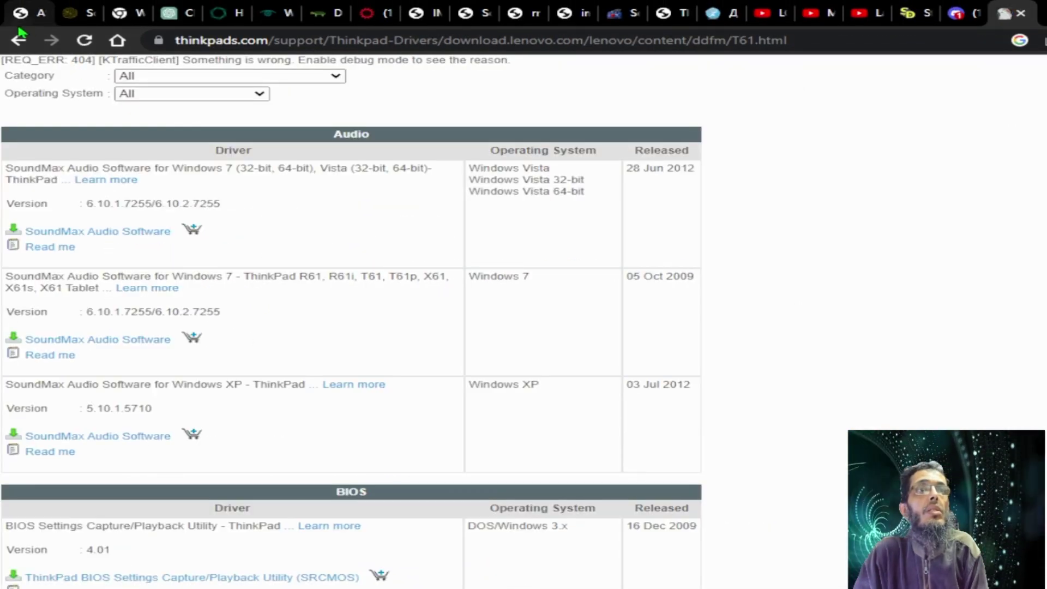
{"action": "left_click", "coordinate": [18, 40]}
{"action": "scroll", "coordinate": [422, 413], "scroll_direction": "down", "scroll_amount": 4}
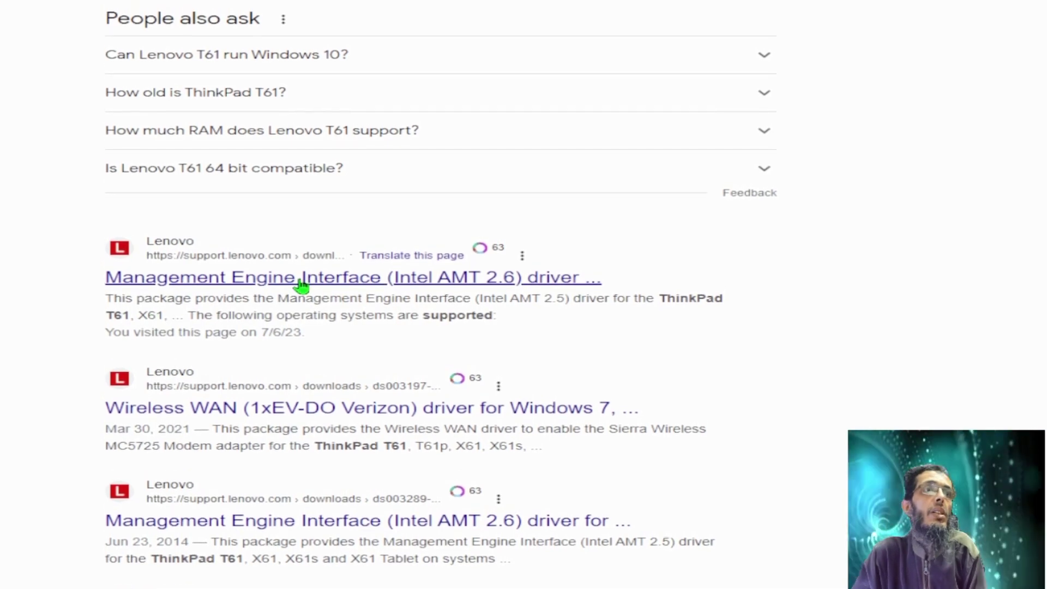
- Open Lenovo's Management Engine Interface (Intel AMT 2.6) driver result and check its supported ThinkPad models and available files
{"action": "left_click", "coordinate": [416, 398]}
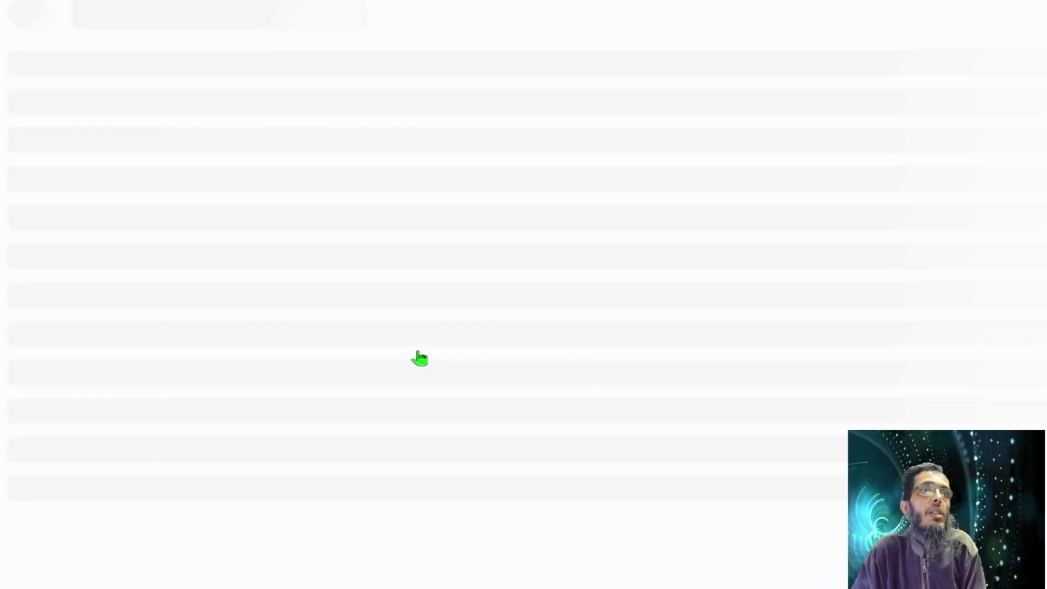
{"action": "scroll", "coordinate": [312, 126], "scroll_direction": "up", "scroll_amount": 1}
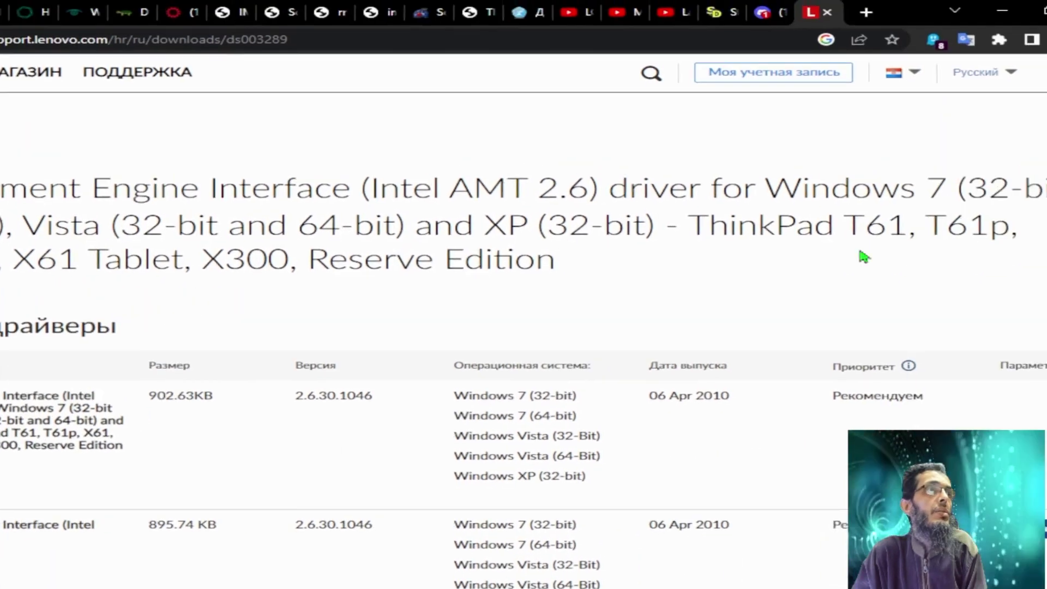
{"action": "left_click_drag", "start_coordinate": [645, 225], "coordinate": [216, 262]}
{"action": "left_click_drag", "start_coordinate": [320, 265], "coordinate": [320, 264]}
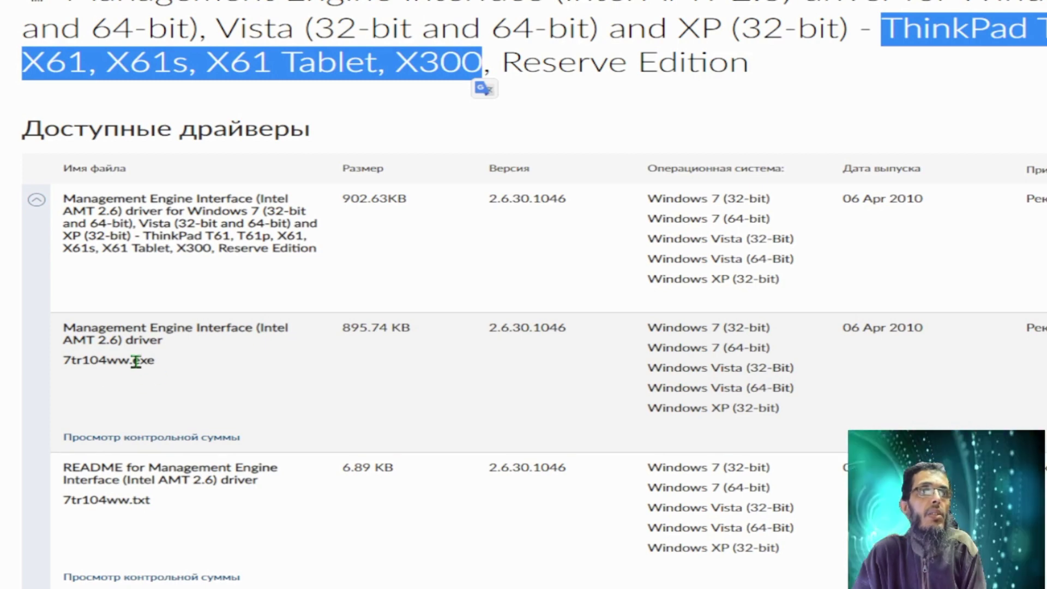
{"action": "scroll", "coordinate": [154, 361], "scroll_direction": "down", "scroll_amount": 4}
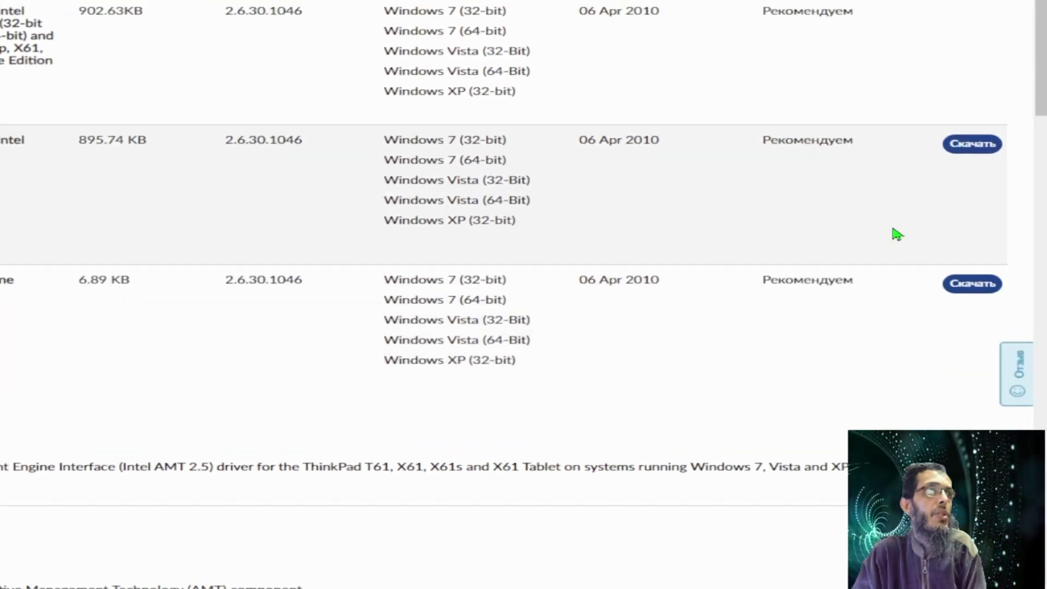
- Translate the driver page to English and open the README for the Management Engine Interface driver, dismissing the compatibility check
{"action": "right_click", "coordinate": [895, 220]}
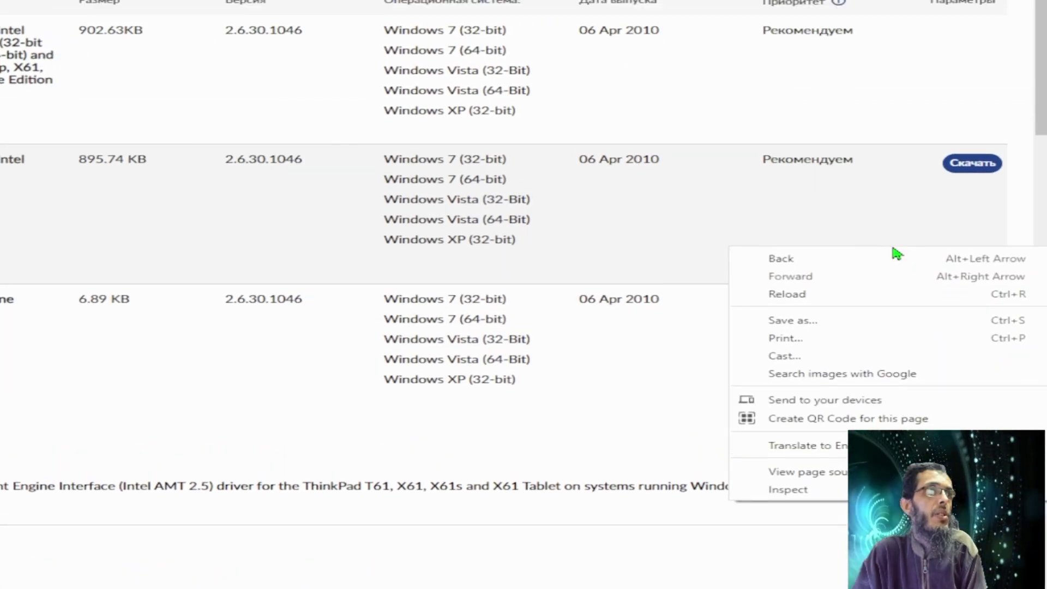
{"action": "left_click", "coordinate": [843, 385]}
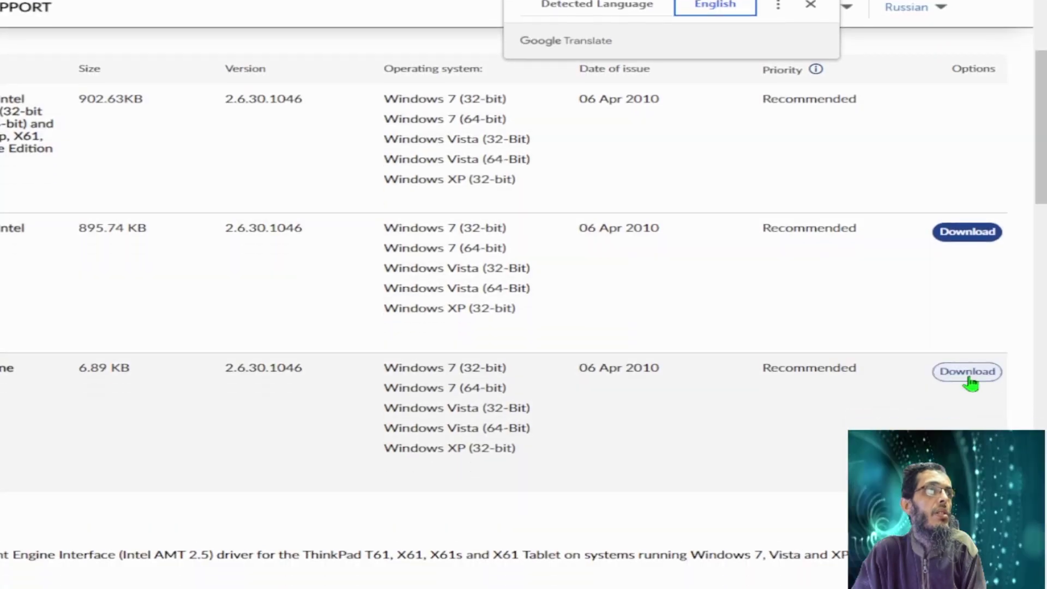
{"action": "left_click", "coordinate": [969, 381]}
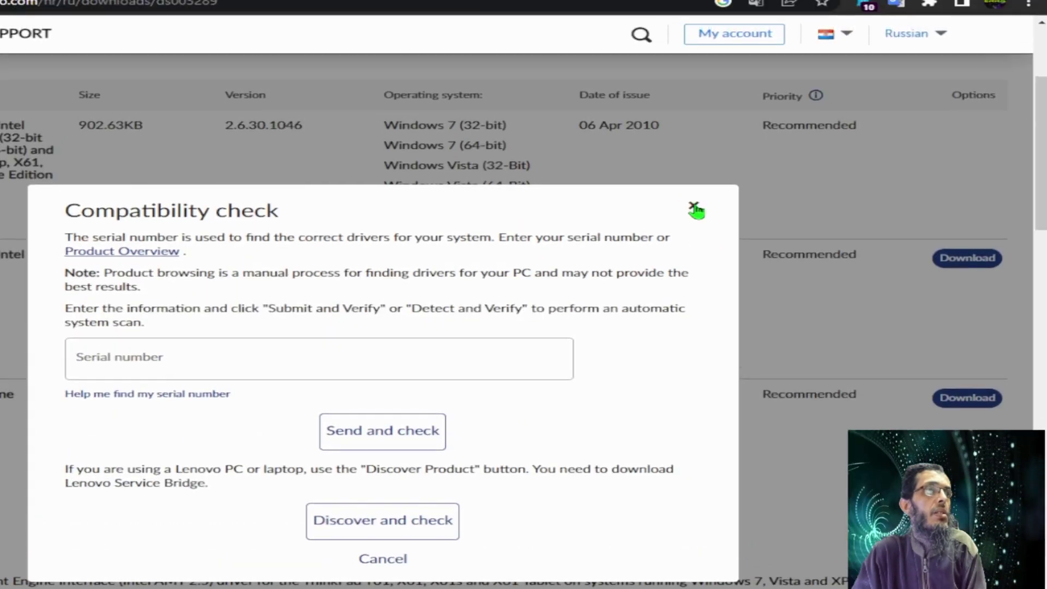
{"action": "left_click", "coordinate": [693, 143]}
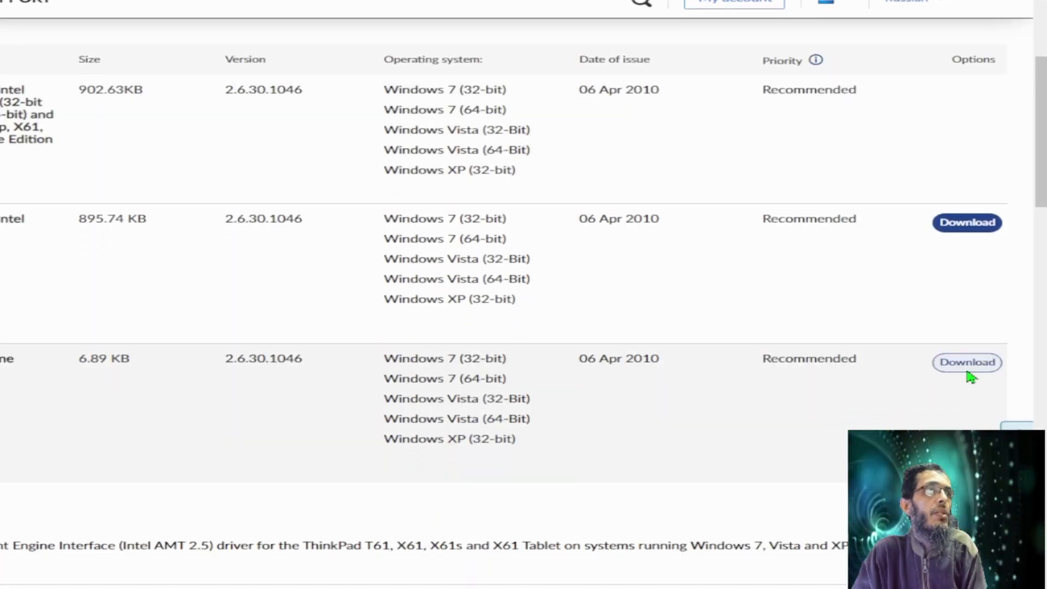
{"action": "left_click", "coordinate": [967, 389]}
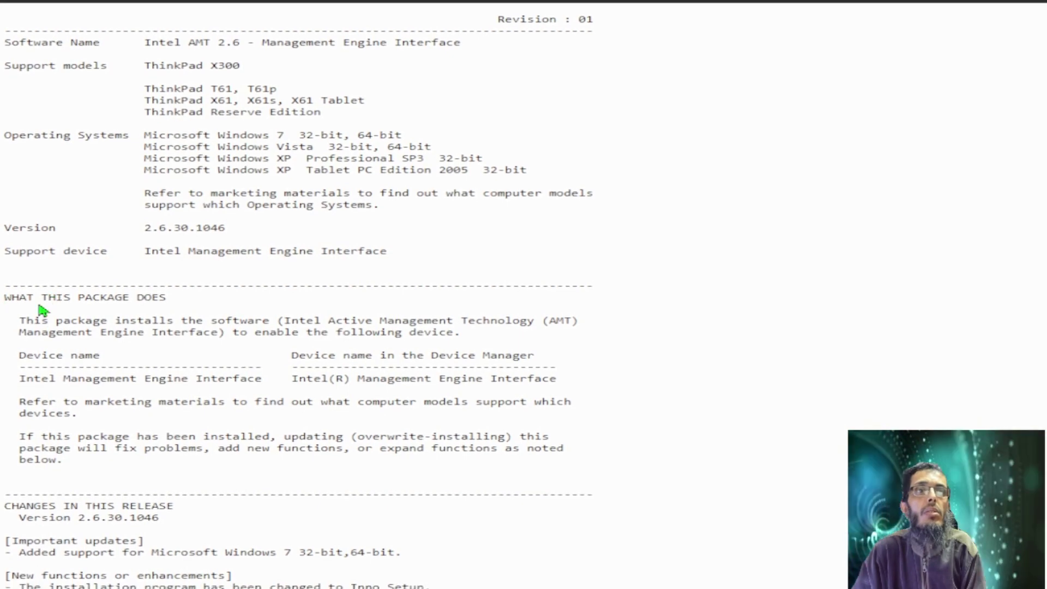
- Read through the Management Engine Interface README, examining its supported models, installation instructions and released version list
{"action": "scroll", "coordinate": [42, 309], "scroll_direction": "down", "scroll_amount": 7}
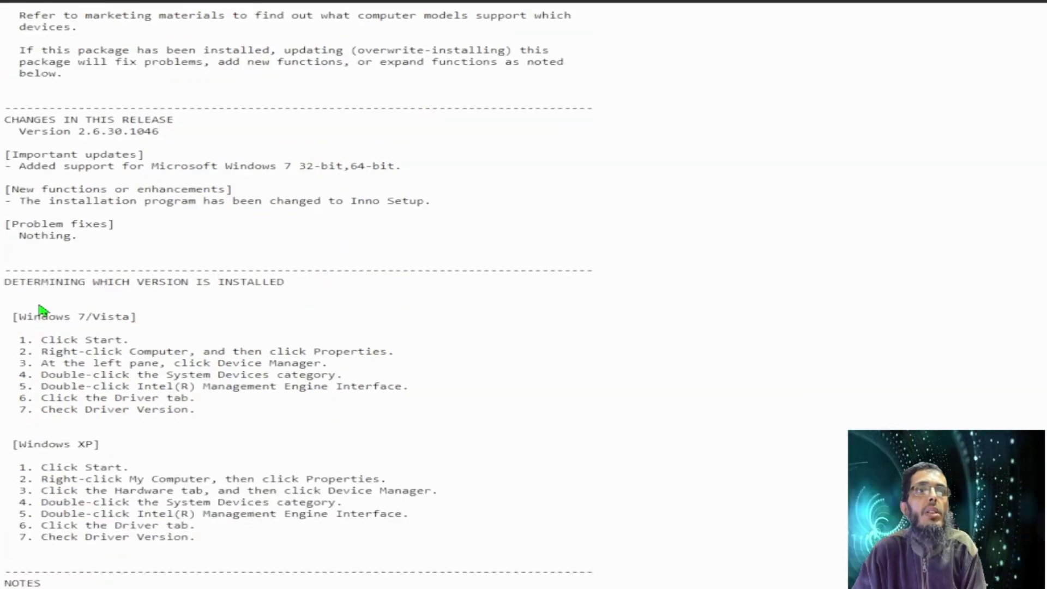
{"action": "scroll", "coordinate": [39, 303], "scroll_direction": "down", "scroll_amount": 8}
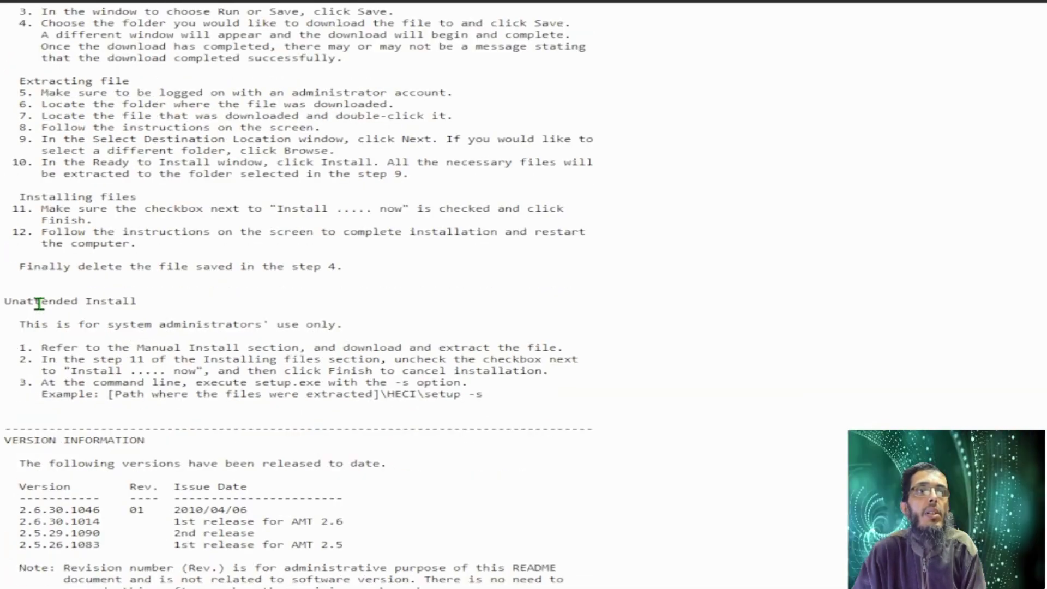
{"action": "scroll", "coordinate": [40, 304], "scroll_direction": "down", "scroll_amount": 7}
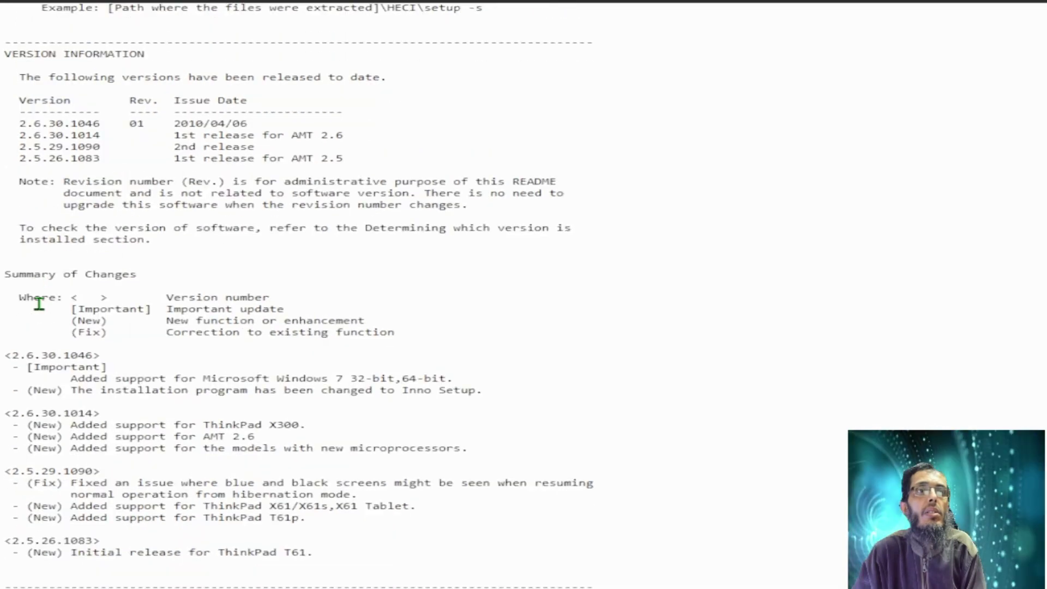
{"action": "scroll", "coordinate": [40, 303], "scroll_direction": "down", "scroll_amount": 1}
{"action": "scroll", "coordinate": [40, 304], "scroll_direction": "up", "scroll_amount": 3}
{"action": "scroll", "coordinate": [39, 304], "scroll_direction": "up", "scroll_amount": 10}
{"action": "scroll", "coordinate": [46, 314], "scroll_direction": "up", "scroll_amount": 17}
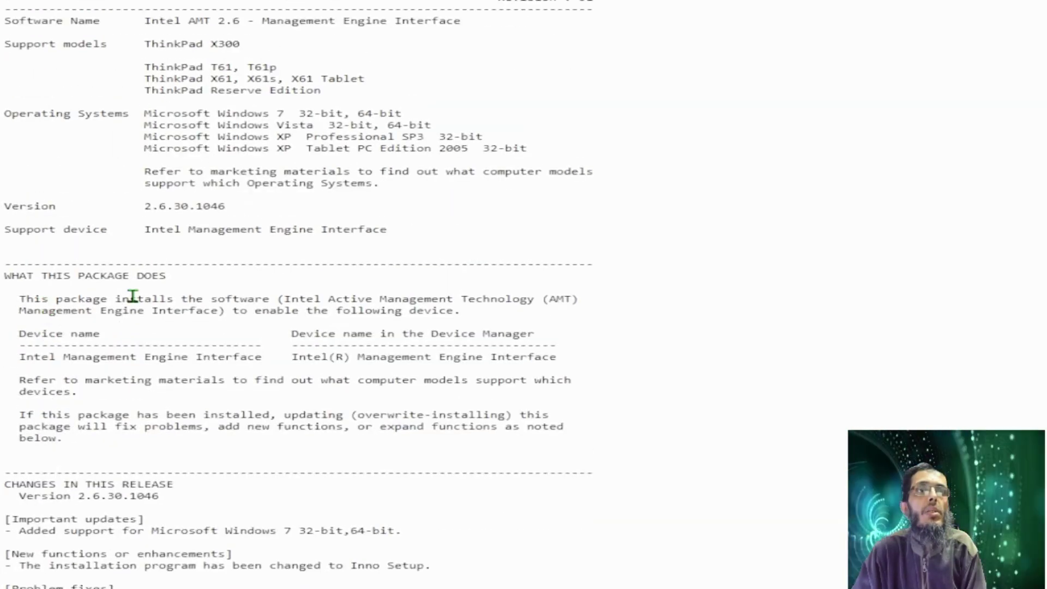
{"action": "scroll", "coordinate": [133, 296], "scroll_direction": "down", "scroll_amount": 8}
{"action": "scroll", "coordinate": [194, 289], "scroll_direction": "down", "scroll_amount": 10}
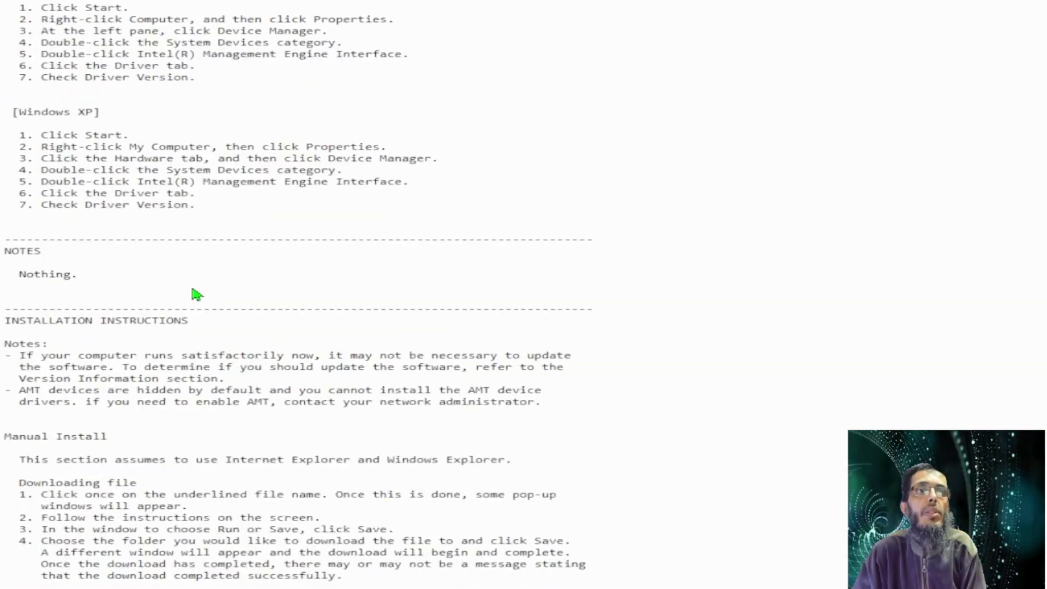
{"action": "scroll", "coordinate": [193, 289], "scroll_direction": "down", "scroll_amount": 7}
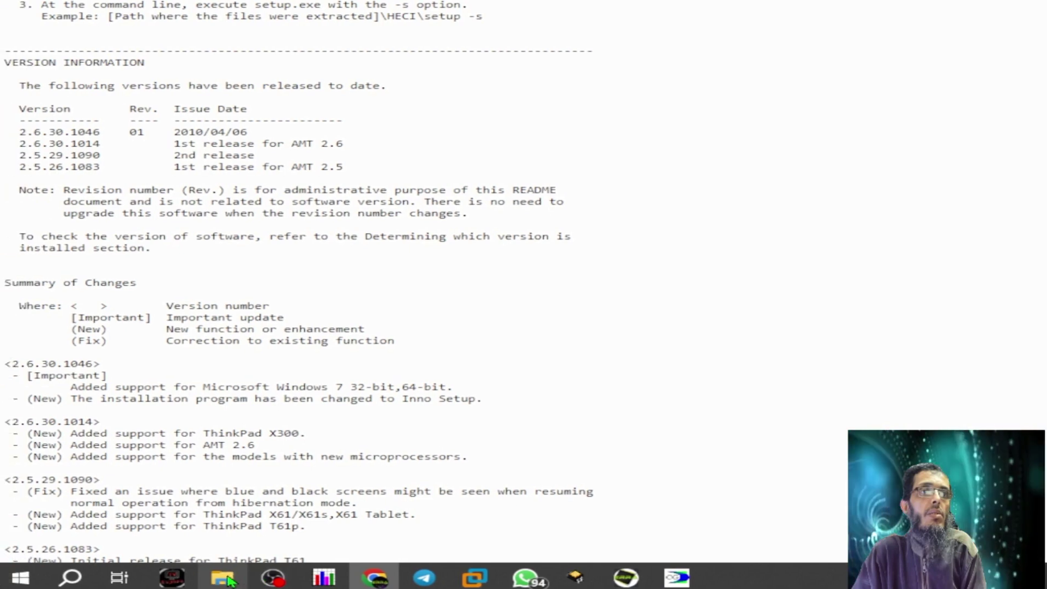
- In the ME version 2 folder, copy the version number 2.6.3.1032 from the name of the AMT_PRD_EXTR.bin file
{"action": "left_click", "coordinate": [139, 578]}
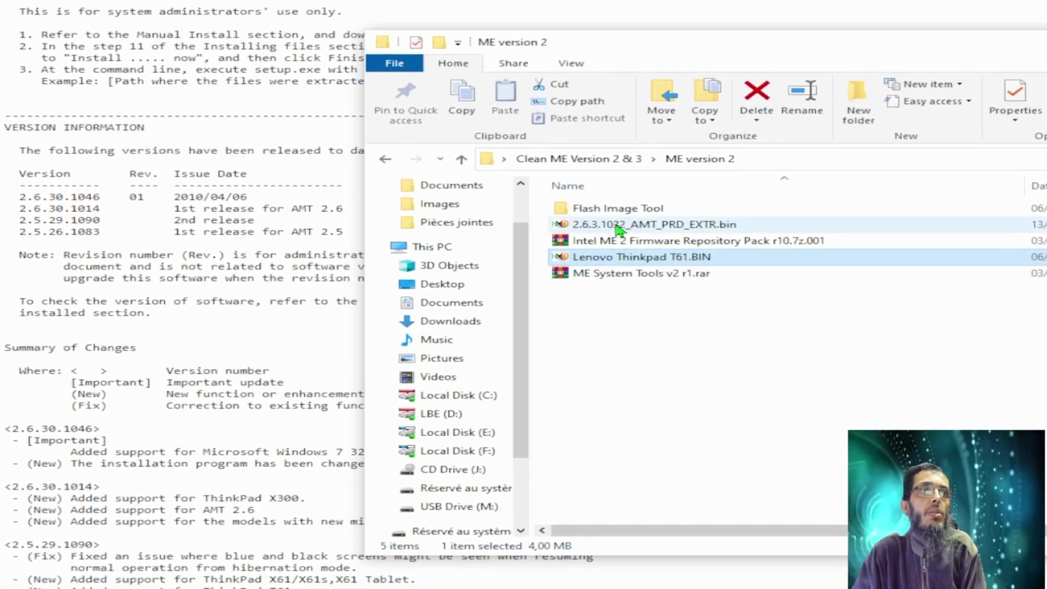
{"action": "left_click", "coordinate": [627, 164]}
{"action": "key", "text": "F2"}
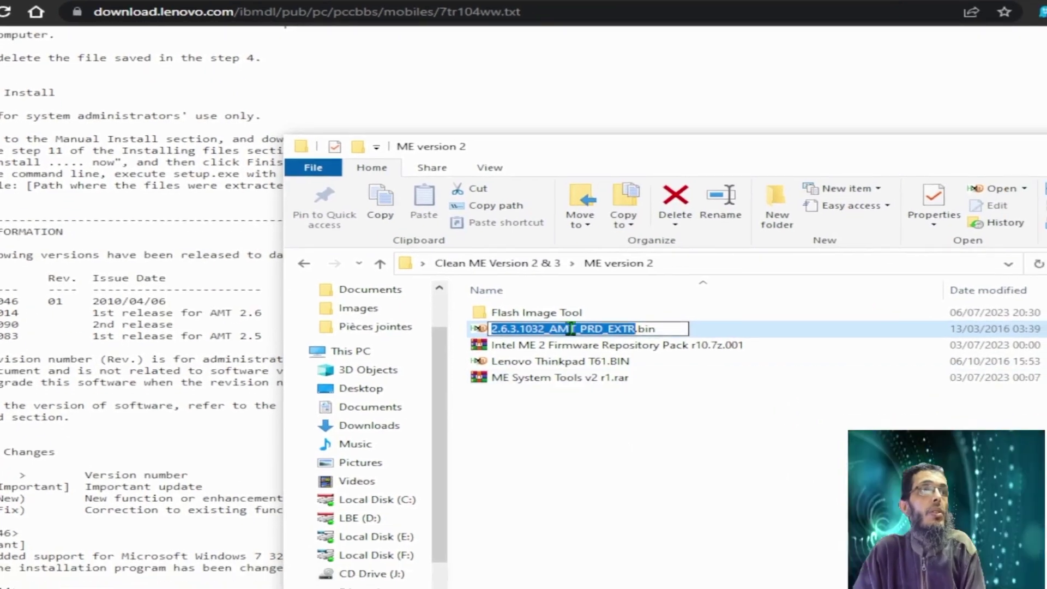
{"action": "left_click", "coordinate": [587, 357]}
{"action": "left_click_drag", "start_coordinate": [492, 306], "coordinate": [543, 306]}
{"action": "right_click", "coordinate": [516, 309]}
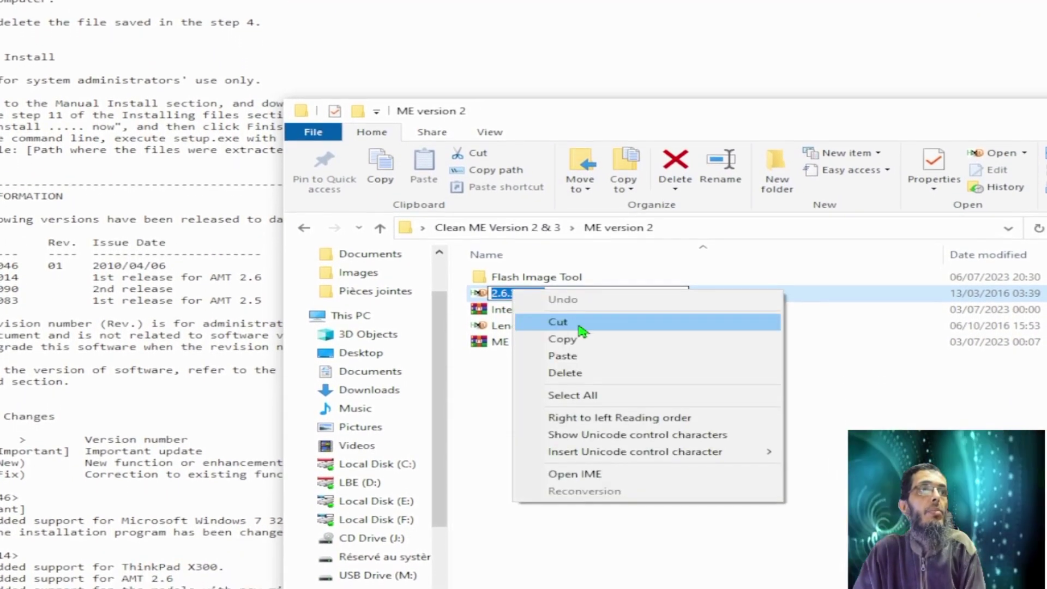
{"action": "left_click", "coordinate": [562, 346]}
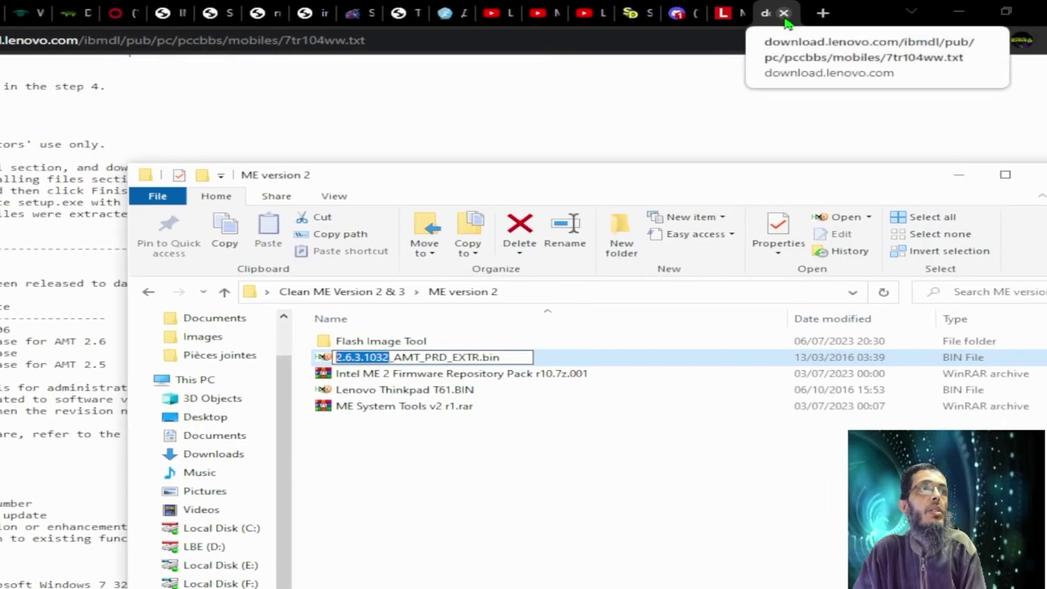
- Search Google for "2.6.3.1032 ME" and review the files on Lenovo's Management Engine Firmware (Intel AMT 2.6) driver page
{"action": "left_click", "coordinate": [362, 39]}
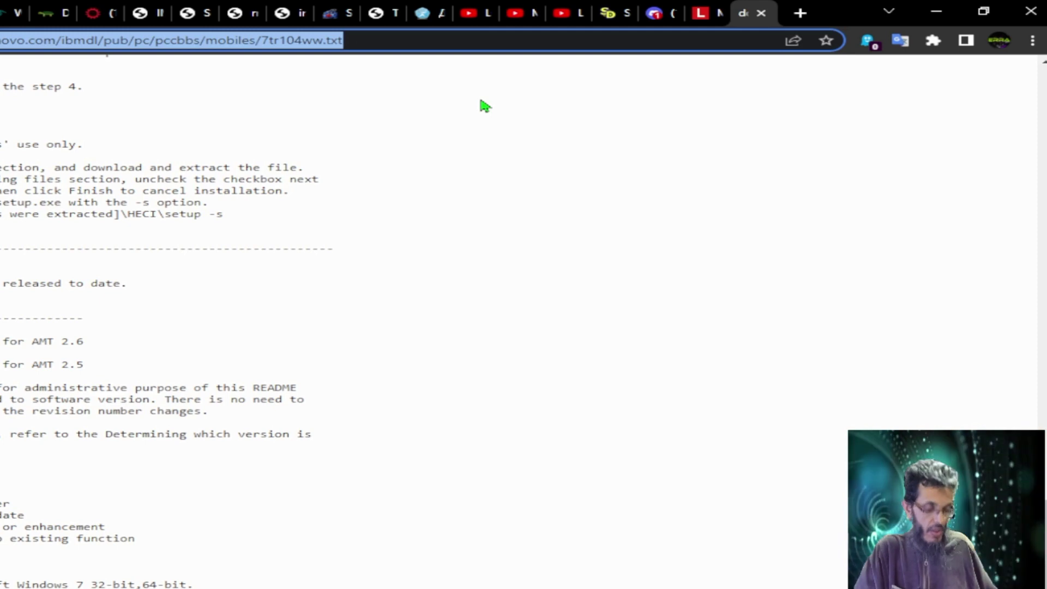
{"action": "key", "text": "ctrl+v"}
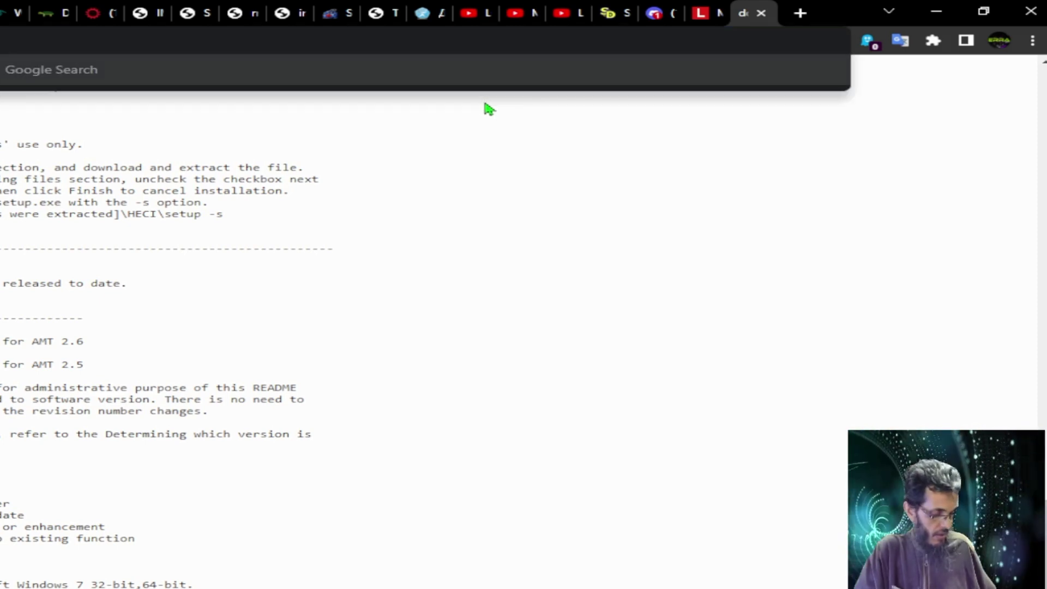
{"action": "type", "text": "ME"}
{"action": "key", "text": "Return"}
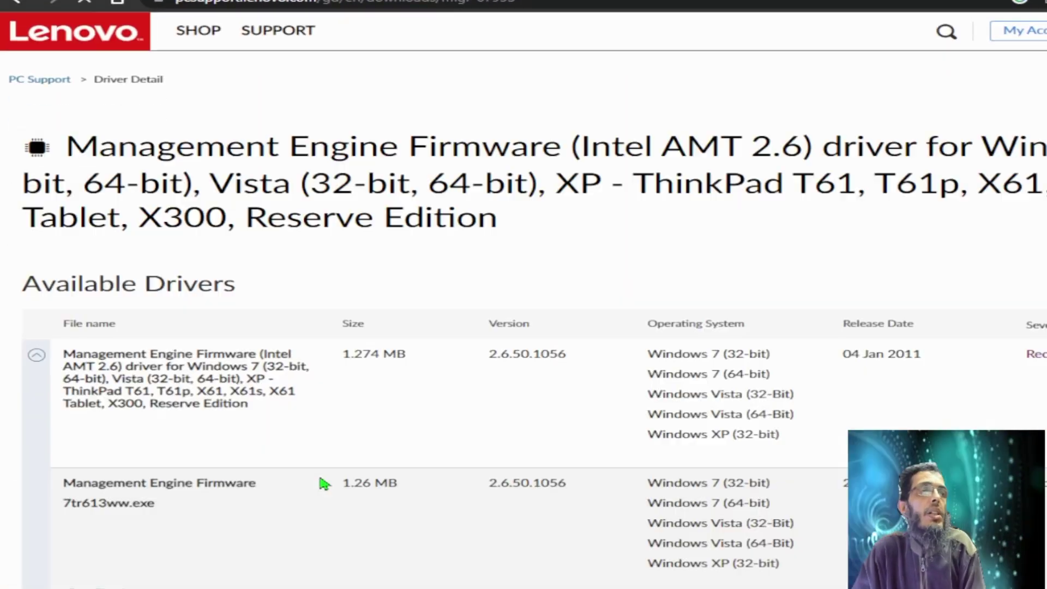
{"action": "scroll", "coordinate": [381, 432], "scroll_direction": "down", "scroll_amount": 6}
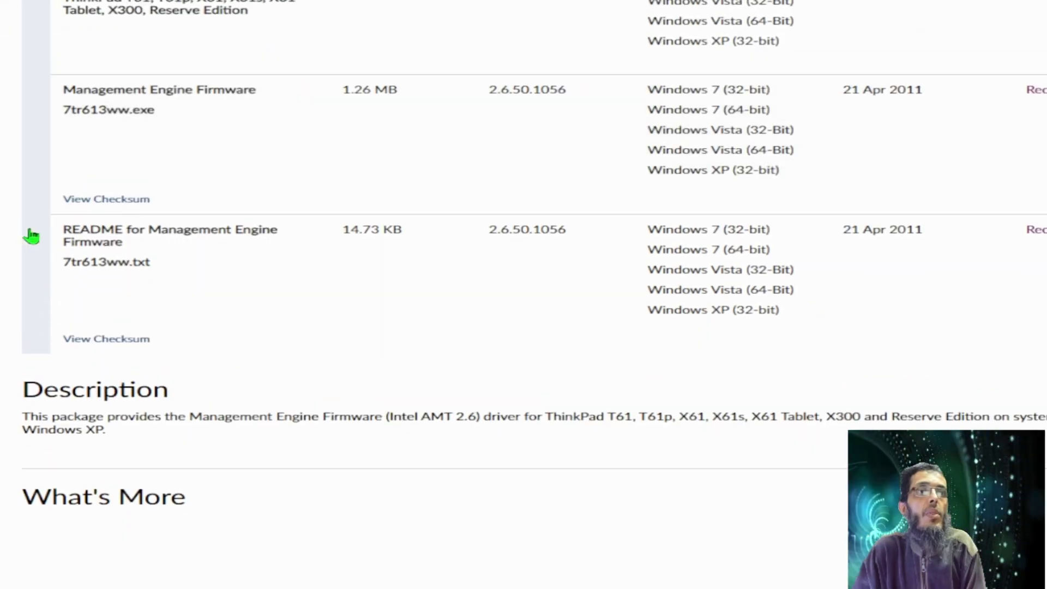
{"action": "scroll", "coordinate": [171, 283], "scroll_direction": "up", "scroll_amount": 5}
{"action": "scroll", "coordinate": [155, 329], "scroll_direction": "up", "scroll_amount": 2}
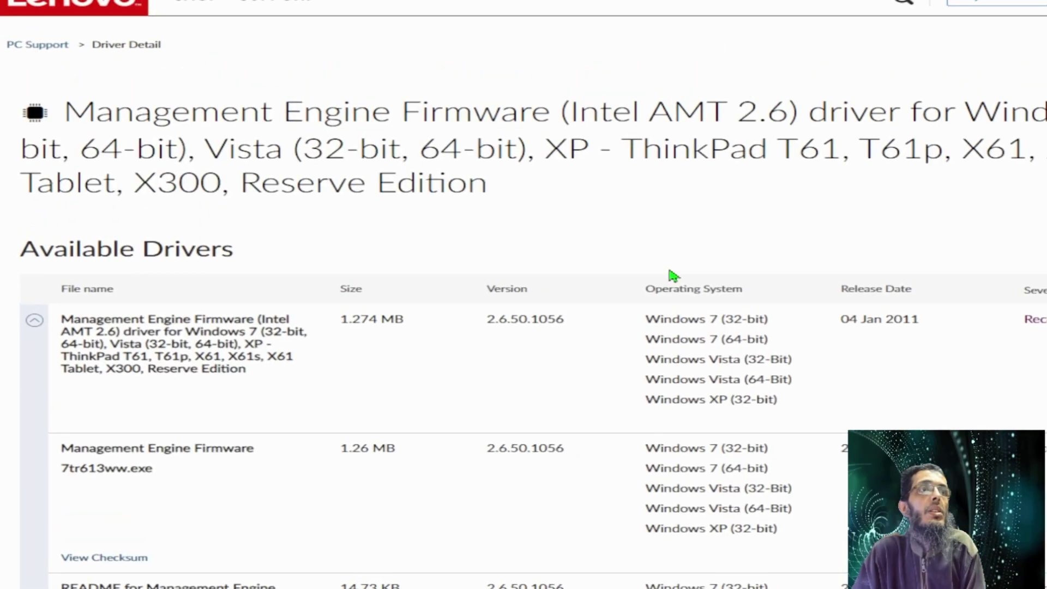
{"action": "scroll", "coordinate": [293, 409], "scroll_direction": "down", "scroll_amount": 5}
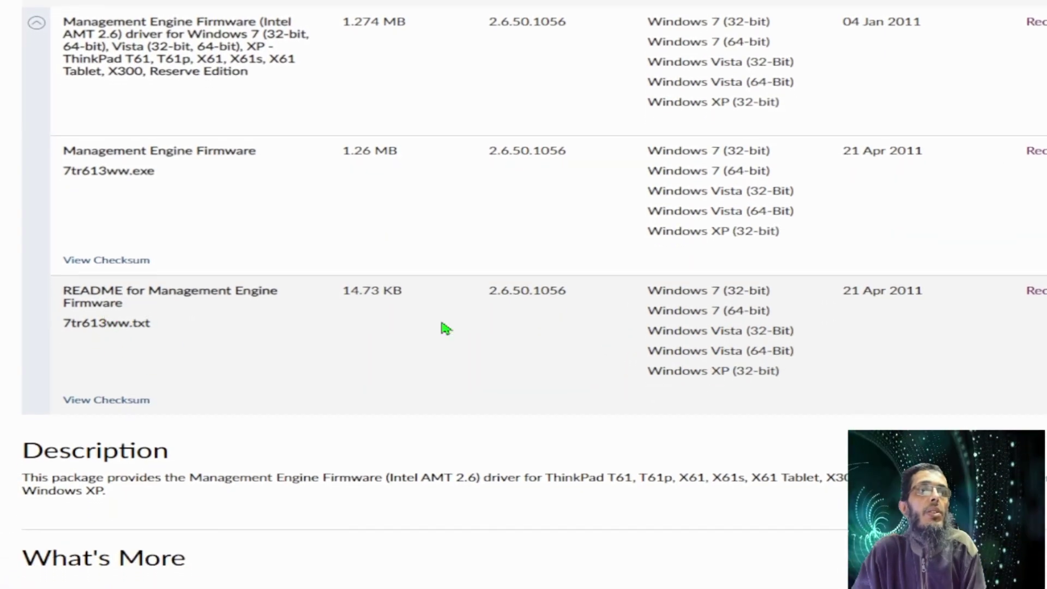
- Dismiss the compatibility check and open the Management Engine Firmware README, 7tr613ww.txt
{"action": "left_click", "coordinate": [959, 299]}
{"action": "scroll", "coordinate": [652, 196], "scroll_direction": "up", "scroll_amount": 2}
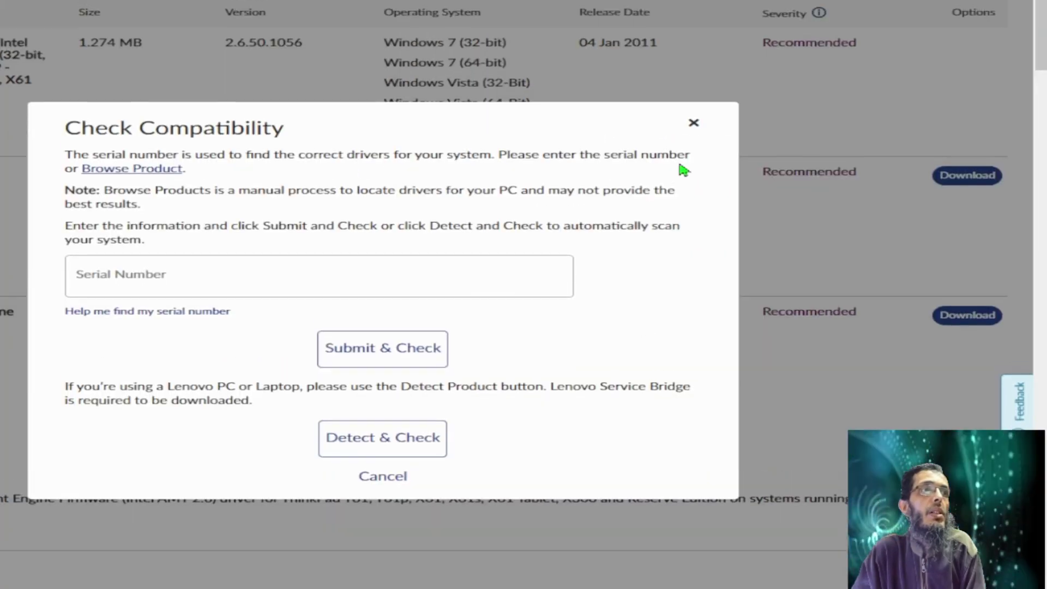
{"action": "left_click", "coordinate": [691, 169]}
{"action": "left_click", "coordinate": [967, 375]}
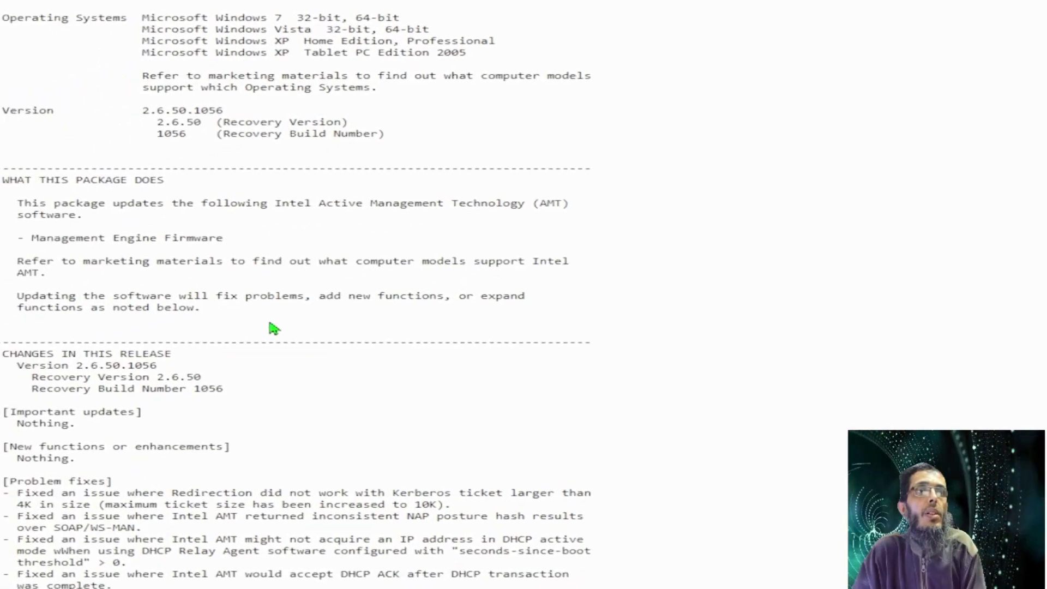
- Examine the README's version information table, highlighting the released package versions from 2.6.50.1056 down to 2.5.0.1084
{"action": "scroll", "coordinate": [274, 325], "scroll_direction": "down", "scroll_amount": 5}
{"action": "scroll", "coordinate": [274, 320], "scroll_direction": "down", "scroll_amount": 12}
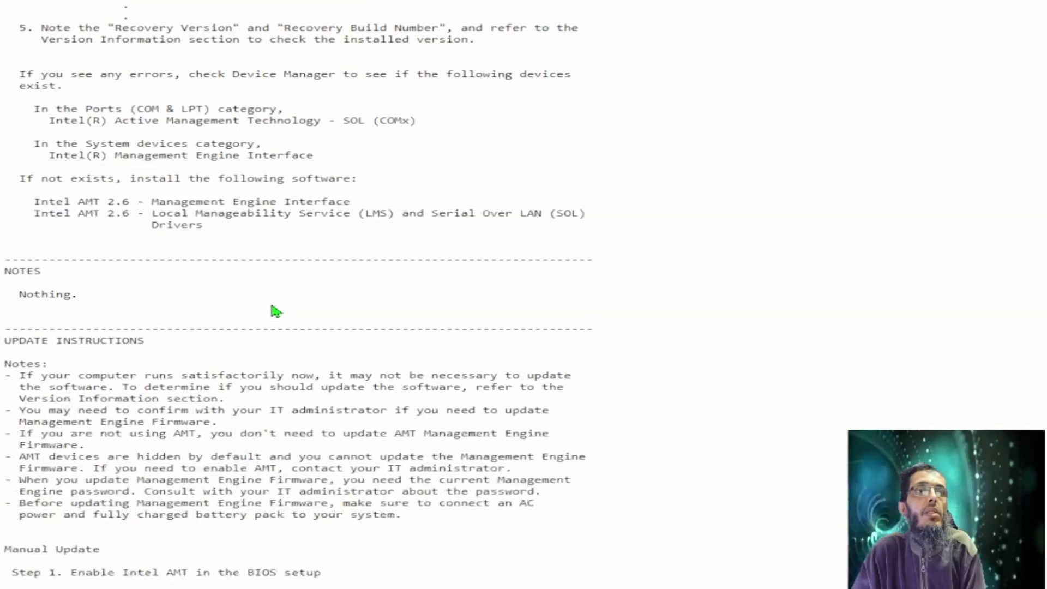
{"action": "scroll", "coordinate": [275, 310], "scroll_direction": "down", "scroll_amount": 15}
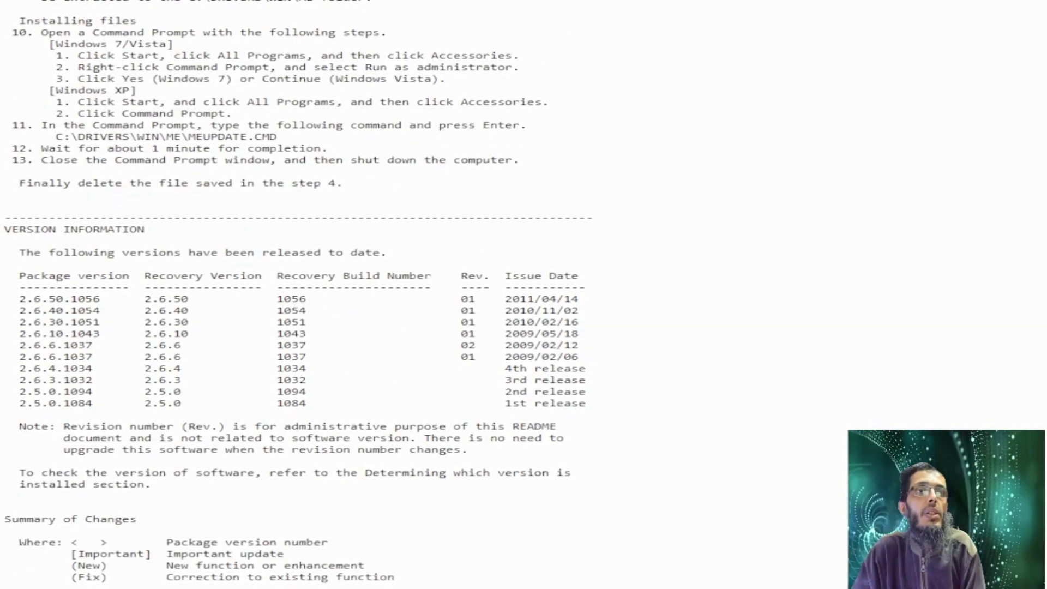
{"action": "left_click_drag", "start_coordinate": [28, 301], "coordinate": [129, 383]}
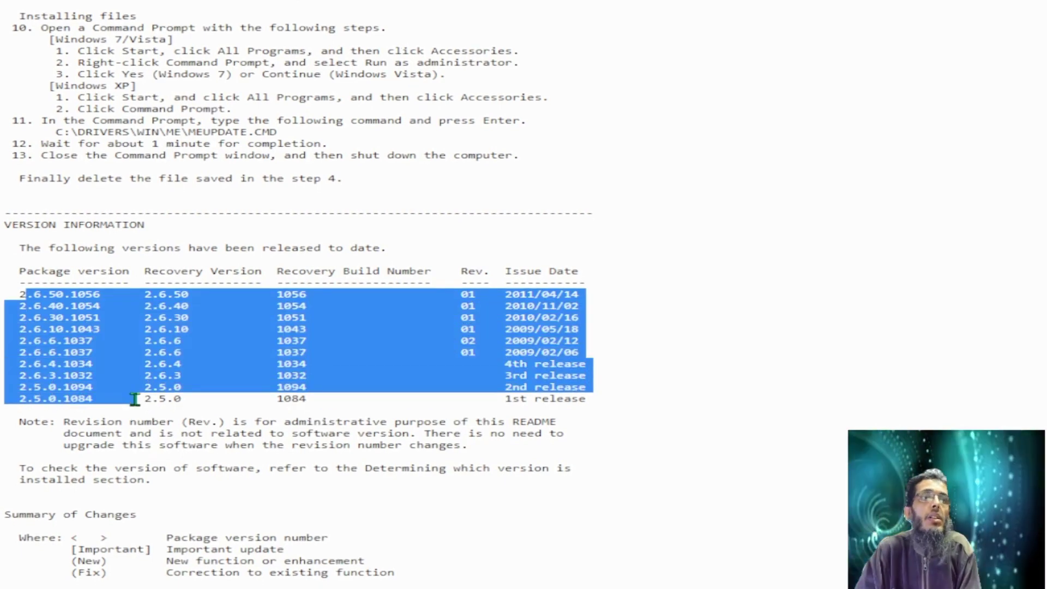
{"action": "left_click", "coordinate": [127, 395]}
{"action": "left_click_drag", "start_coordinate": [27, 398], "coordinate": [16, 286]}
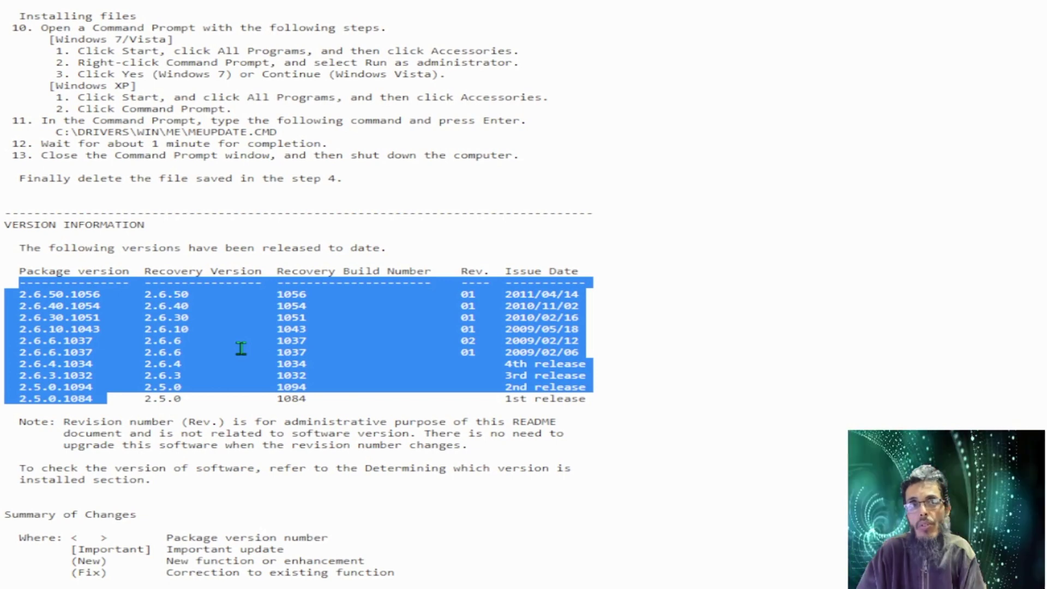
{"action": "left_click", "coordinate": [41, 363]}
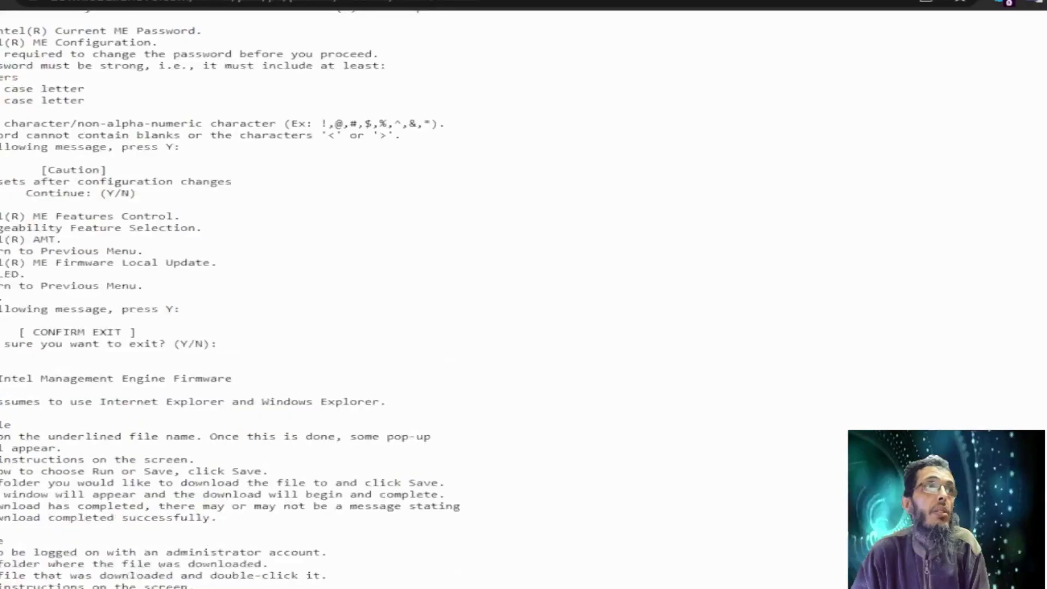
- Close the README and start downloading the Management Engine Firmware package 7tr613ww.exe from the driver page
{"action": "left_click", "coordinate": [830, 14]}
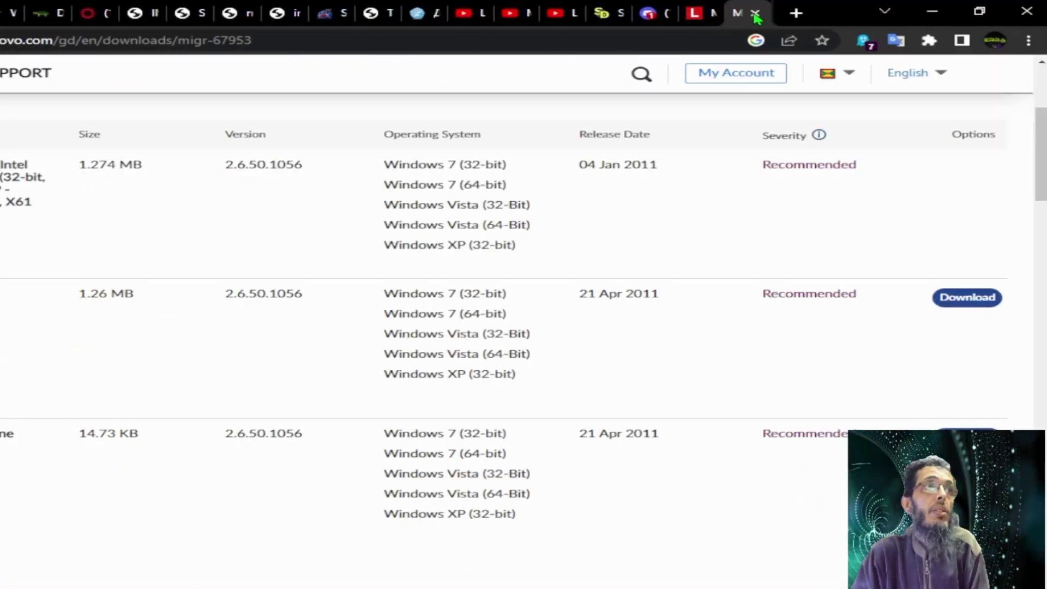
{"action": "scroll", "coordinate": [479, 194], "scroll_direction": "up", "scroll_amount": 4}
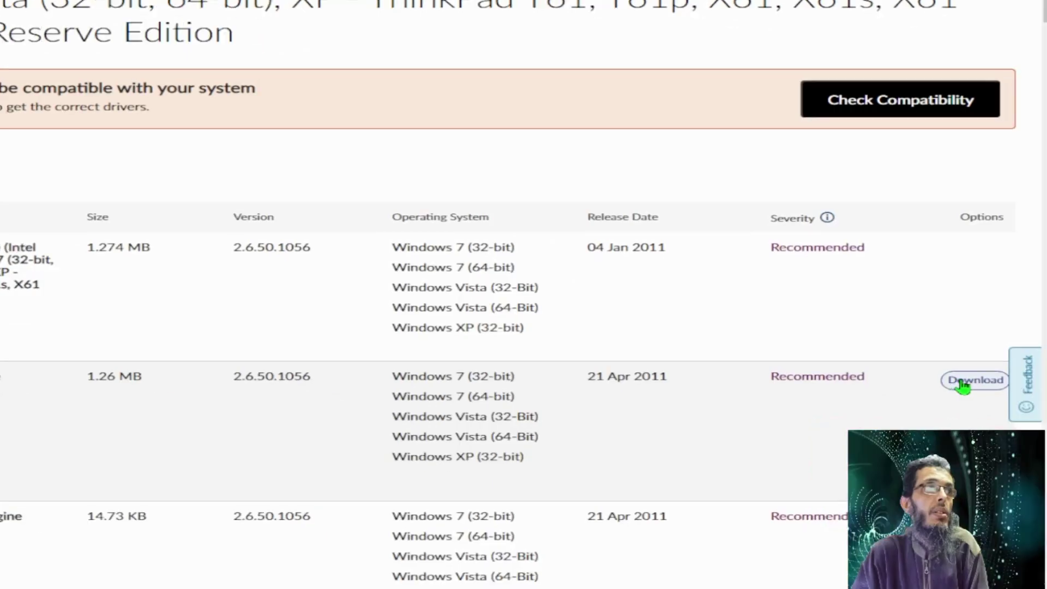
{"action": "left_click", "coordinate": [959, 378]}
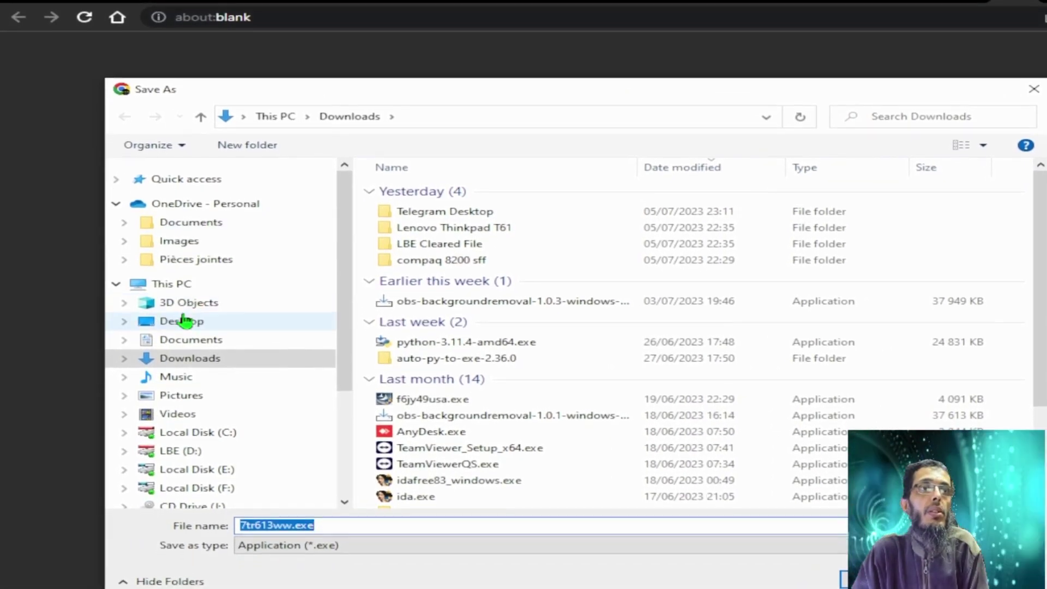
- Create a folder named EXE inside the desktop's Clean ME Version 2 & 3 > ME version 2 folder and save 7tr613ww.exe in it
{"action": "left_click", "coordinate": [158, 321]}
{"action": "scroll", "coordinate": [509, 335], "scroll_direction": "down", "scroll_amount": 3}
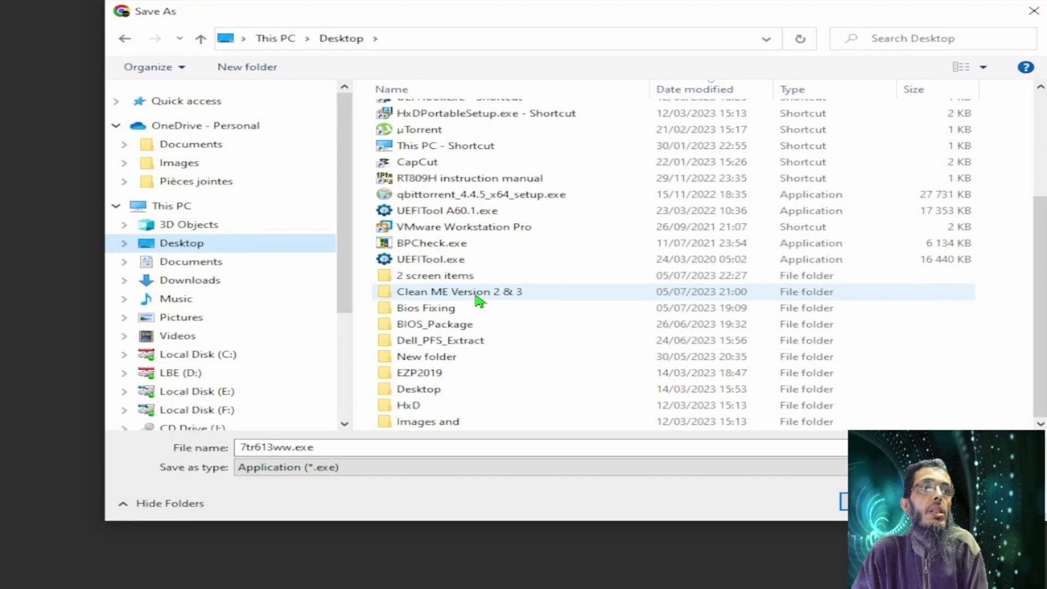
{"action": "double_click", "coordinate": [477, 300]}
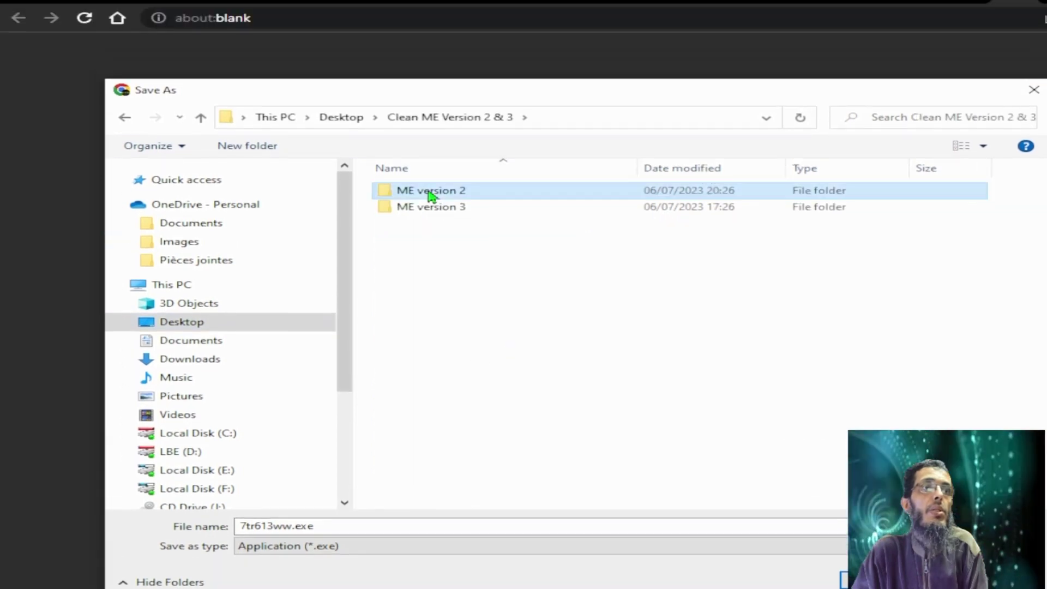
{"action": "double_click", "coordinate": [455, 142]}
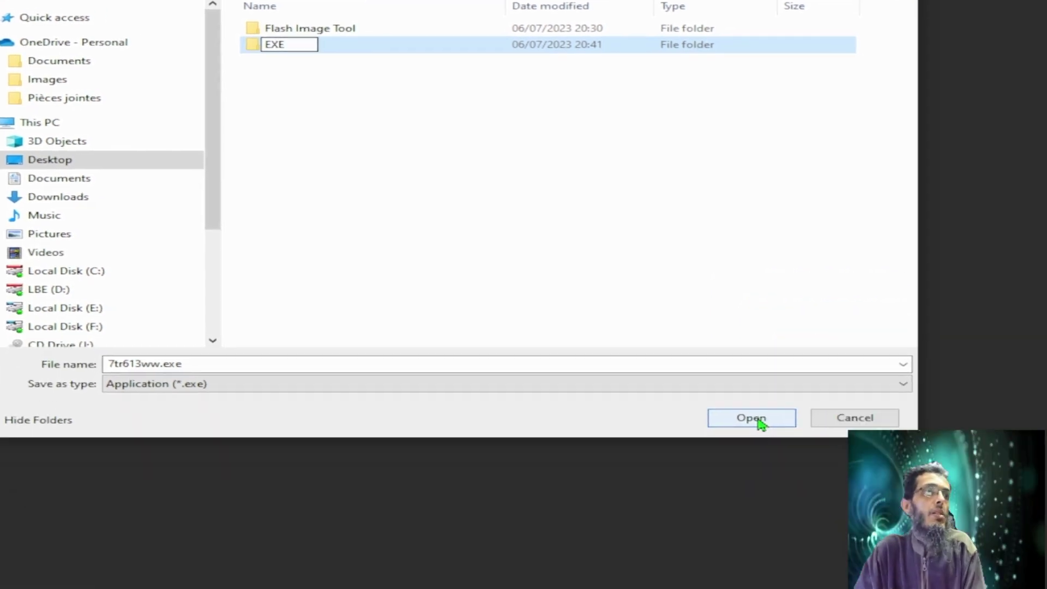
{"action": "left_click", "coordinate": [890, 575]}
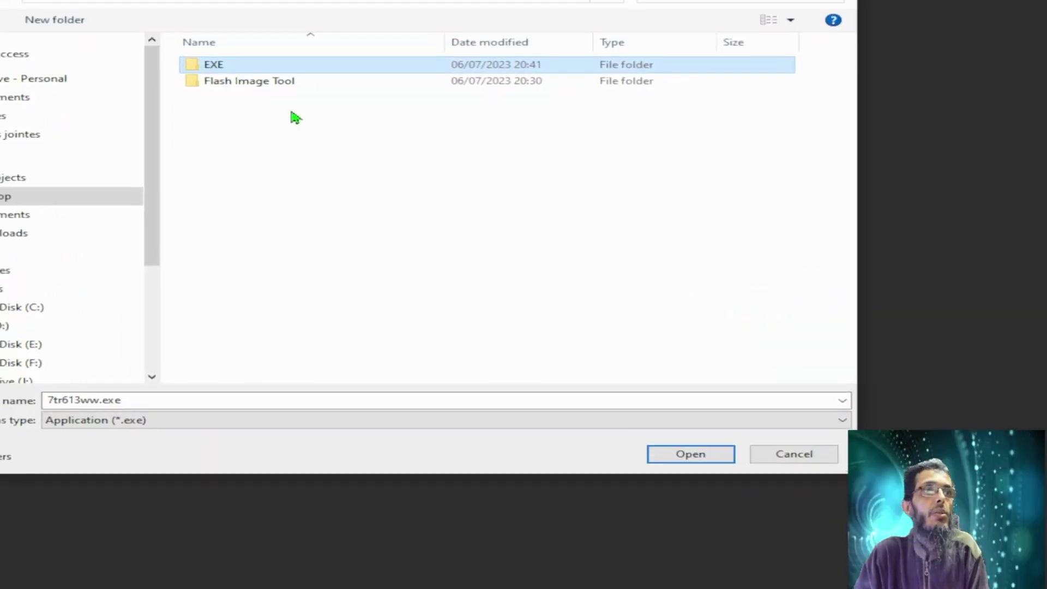
{"action": "left_click", "coordinate": [659, 454]}
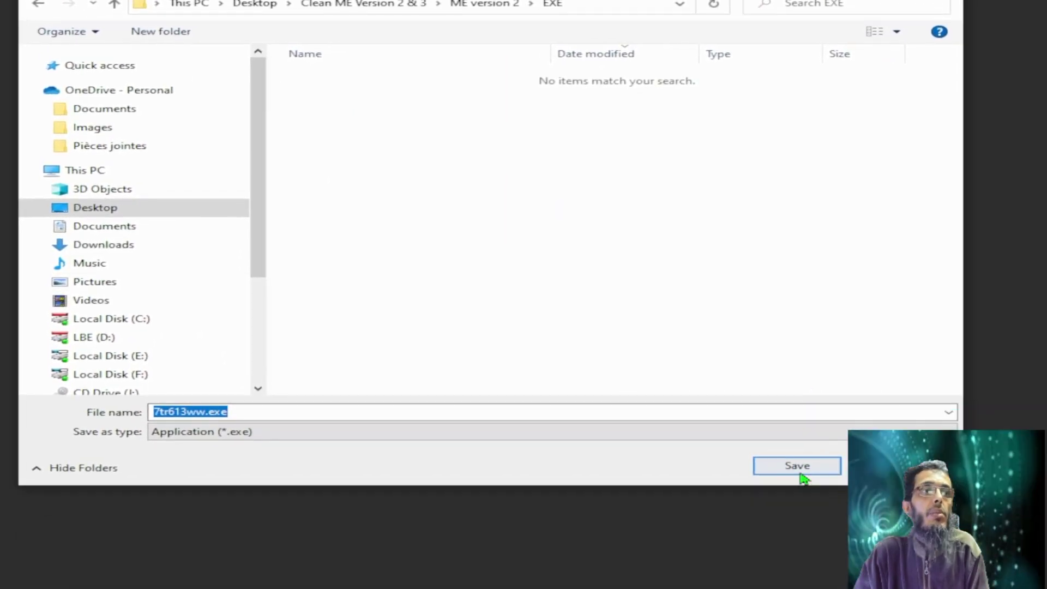
{"action": "left_click", "coordinate": [831, 550]}
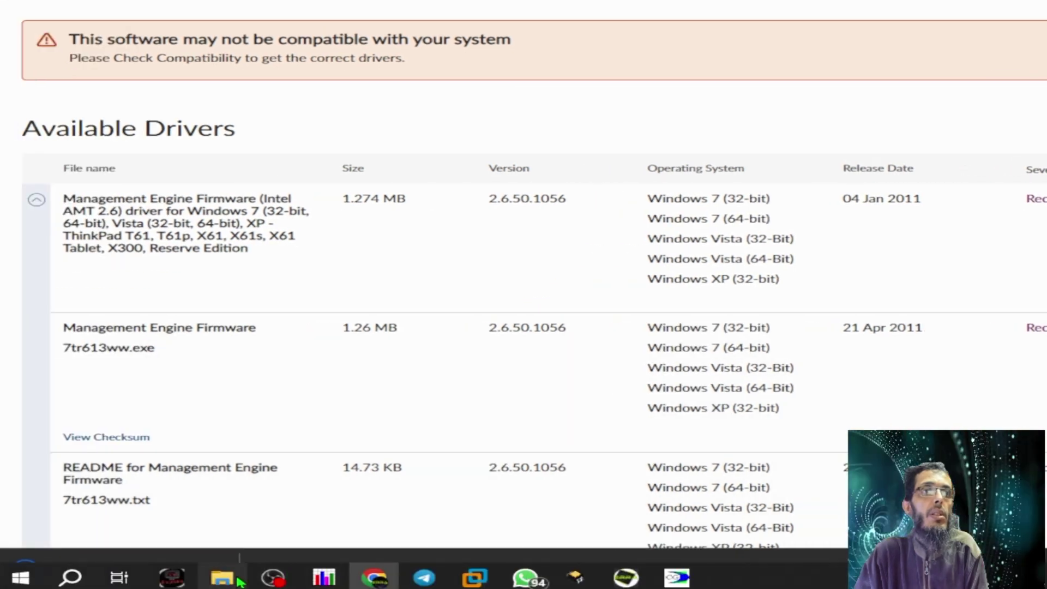
- Switch to File Explorer, close Flash Image Tool without saving Version2.xml, and minimize the ME Analyzer window for Lenovo Thinkpad T61.BIN
{"action": "left_click", "coordinate": [235, 579]}
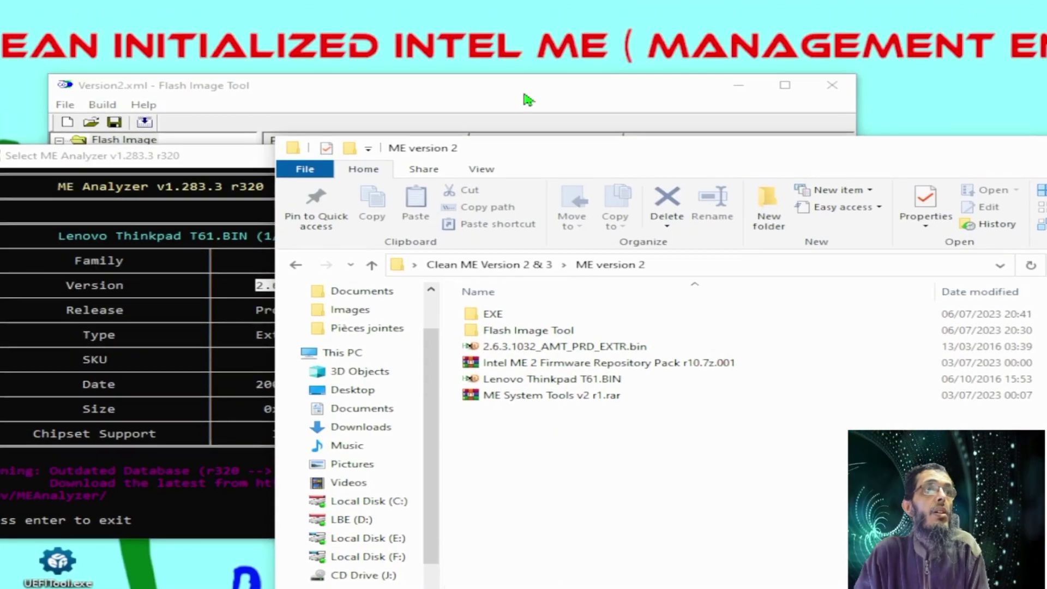
{"action": "left_click", "coordinate": [461, 114]}
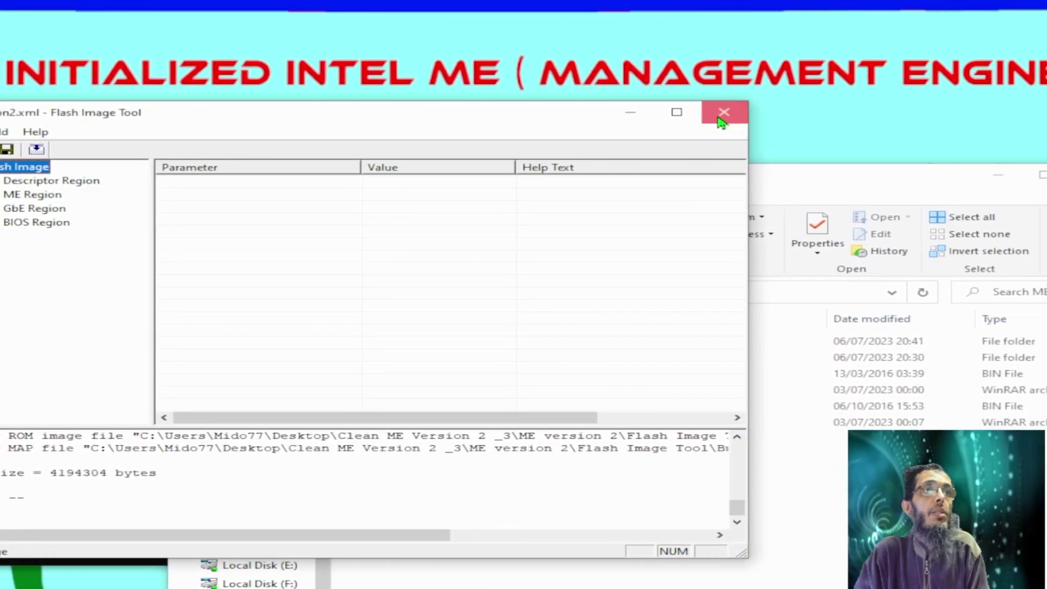
{"action": "left_click", "coordinate": [703, 121]}
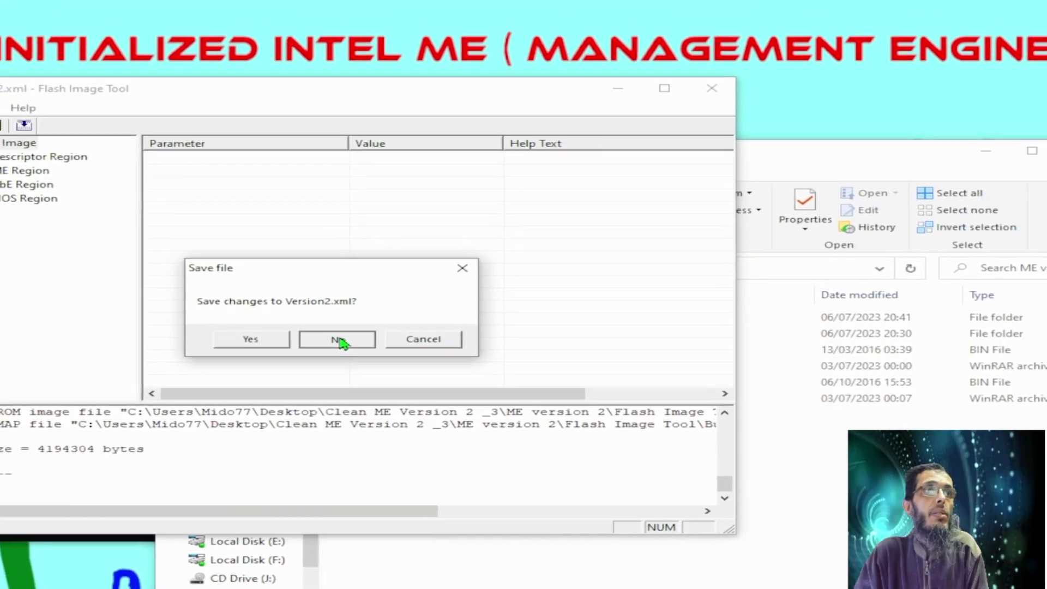
{"action": "left_click", "coordinate": [320, 362]}
{"action": "left_click", "coordinate": [161, 155]}
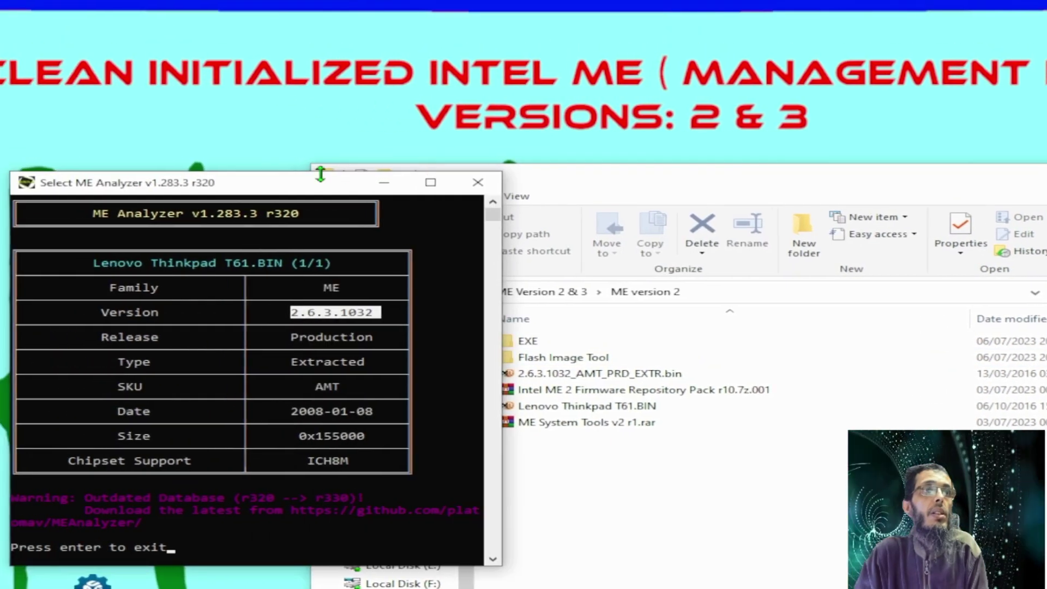
{"action": "left_click", "coordinate": [399, 182]}
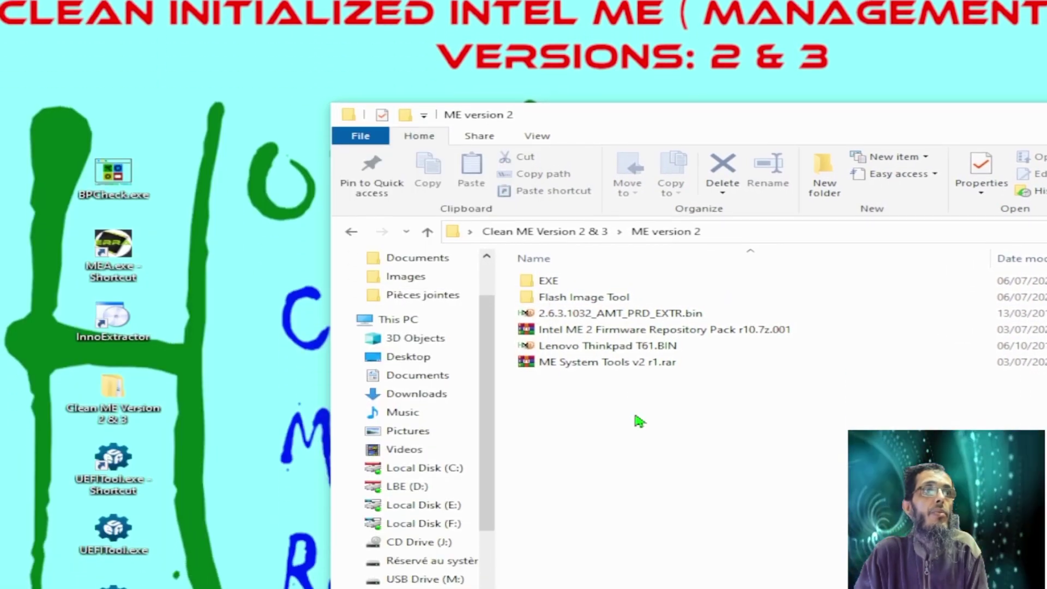
- In the EXE folder, extract 7tr613ww.exe in place with UniExtract Here
{"action": "double_click", "coordinate": [549, 282]}
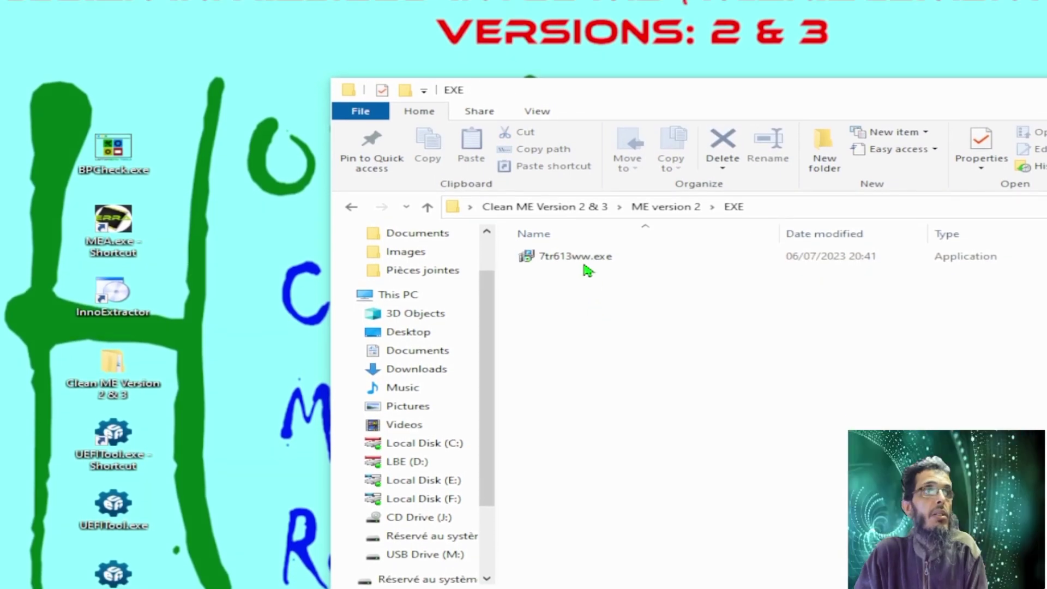
{"action": "mouse_move", "coordinate": [588, 277]}
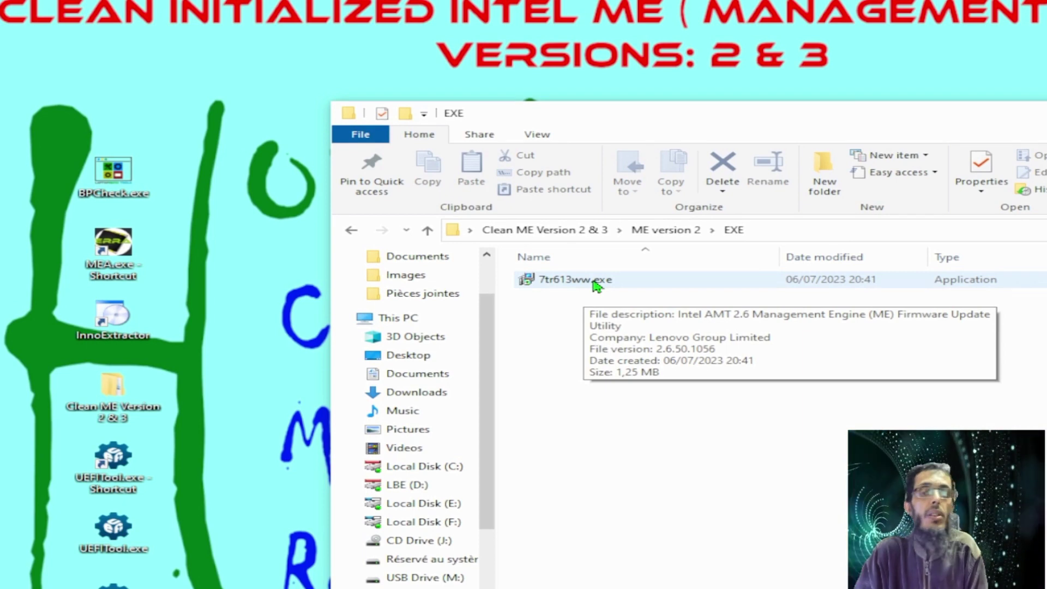
{"action": "right_click", "coordinate": [594, 282]}
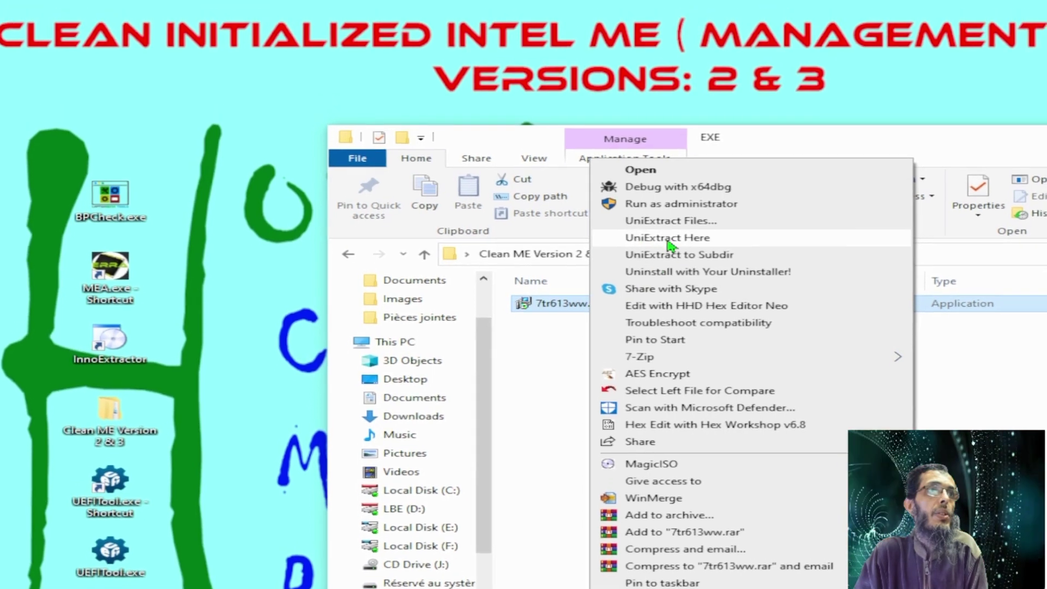
{"action": "left_click", "coordinate": [670, 213]}
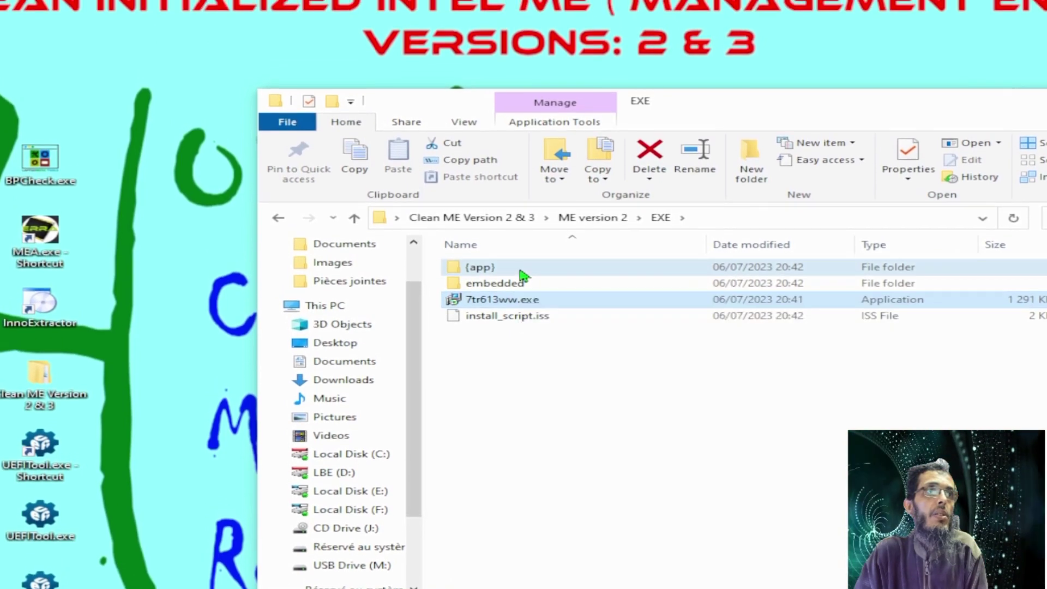
- Open the extracted {app} folder and analyze CL_ICH8_REL_IAMT_ME_UPD_Production.BIN with ME Analyzer using no extra options
{"action": "double_click", "coordinate": [520, 263]}
{"action": "left_click_drag", "start_coordinate": [703, 234], "coordinate": [846, 241]}
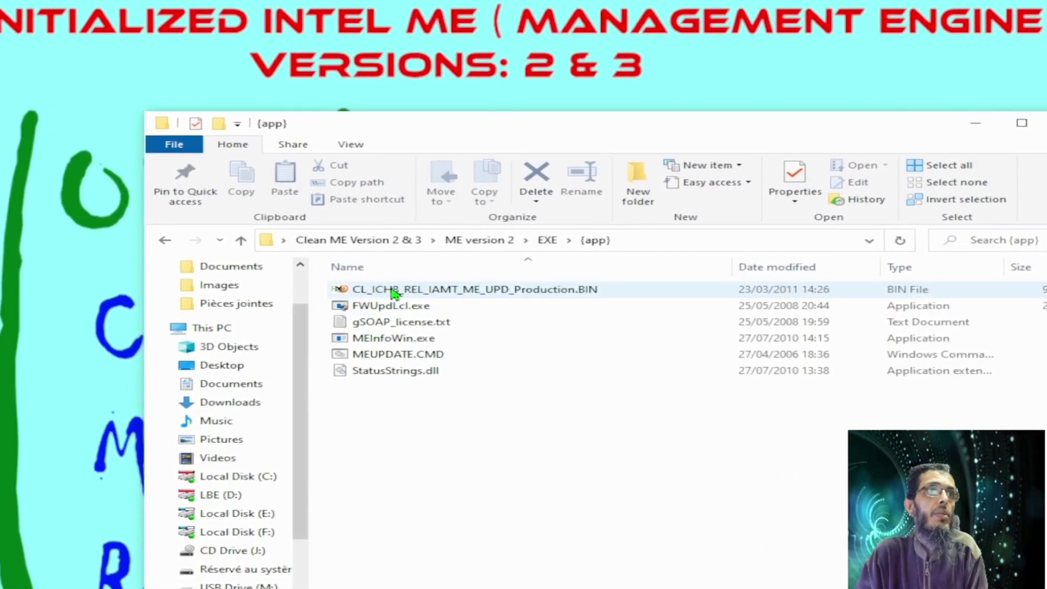
{"action": "left_click_drag", "start_coordinate": [393, 293], "coordinate": [146, 278]}
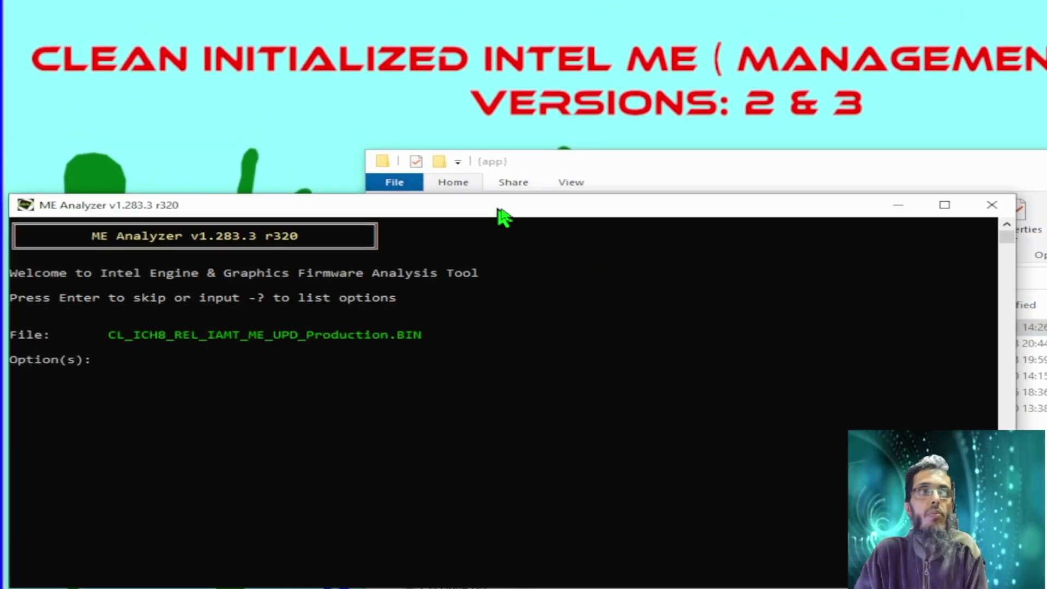
{"action": "key", "text": "Return"}
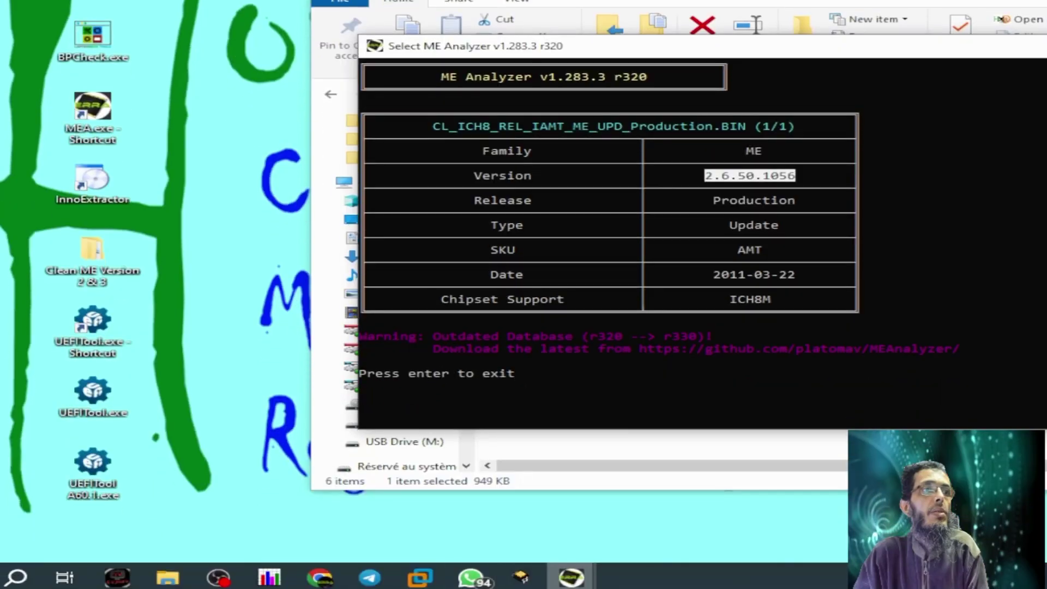
- Compare the ME Analyzer reports of Lenovo Thinkpad T61.BIN and CL_ICH8_REL_IAMT_ME_UPD_Production.BIN side by side, then clear both windows away
{"action": "mouse_move", "coordinate": [581, 583]}
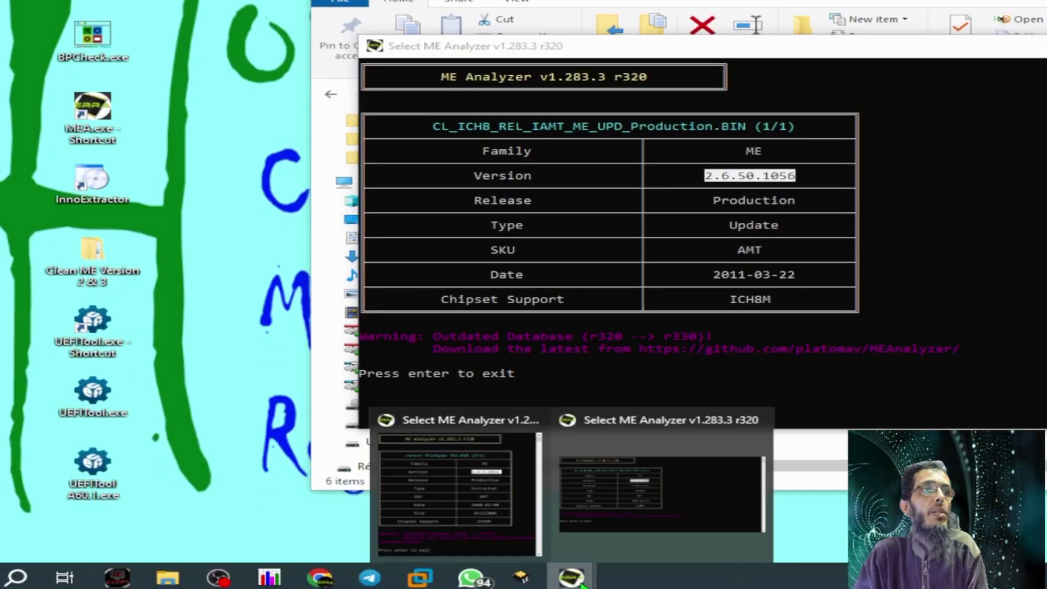
{"action": "left_click", "coordinate": [479, 534]}
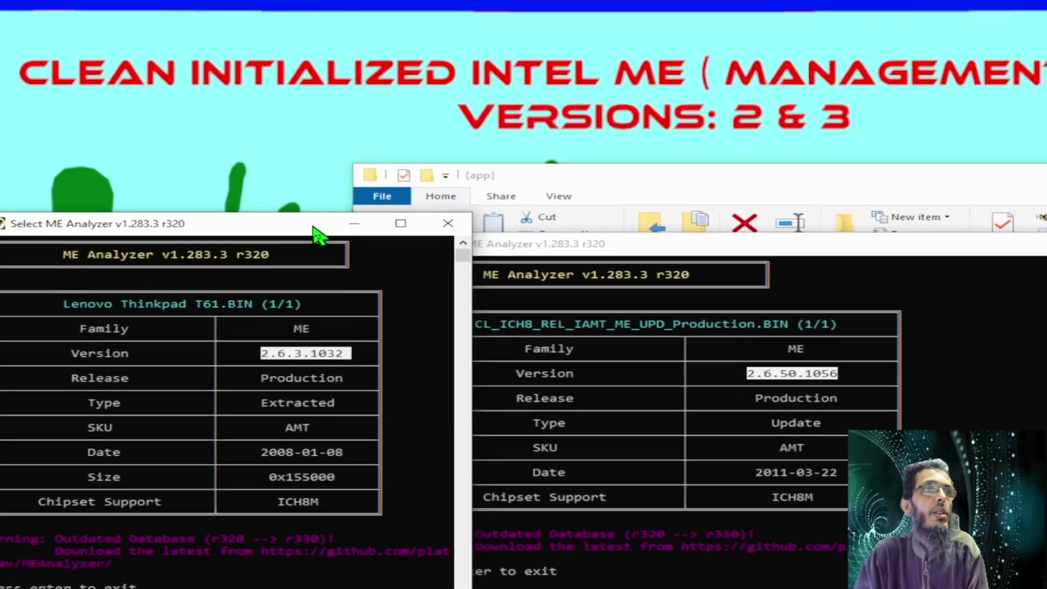
{"action": "left_click_drag", "start_coordinate": [324, 209], "coordinate": [294, 212]}
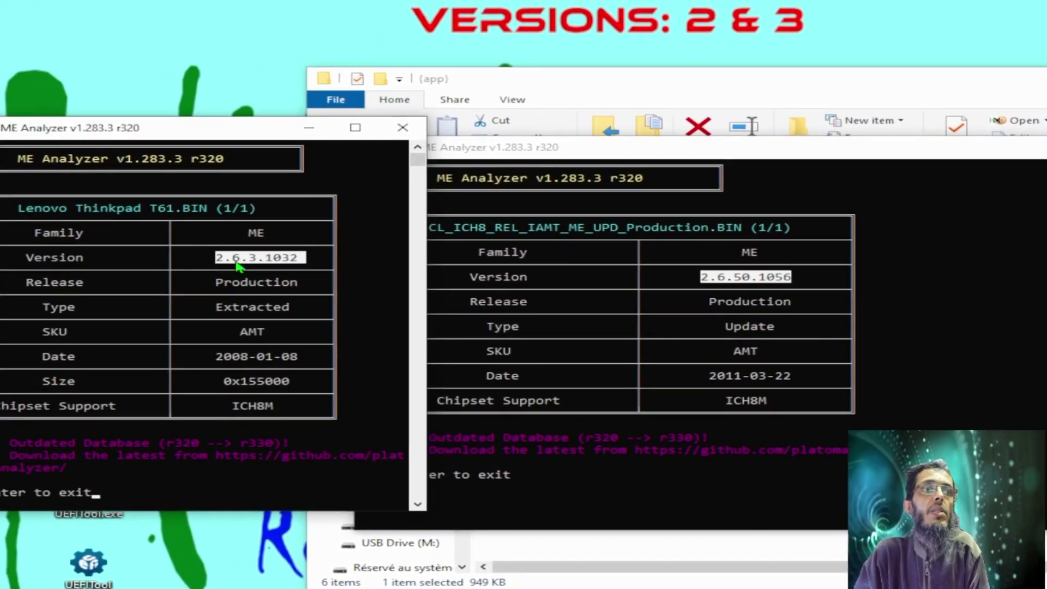
{"action": "left_click", "coordinate": [242, 308]}
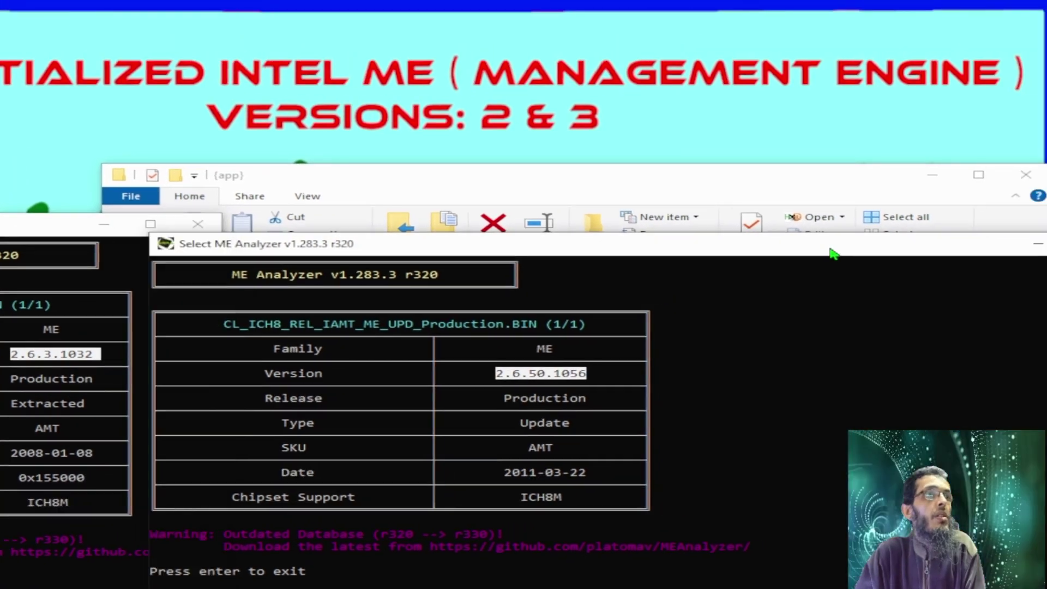
{"action": "left_click_drag", "start_coordinate": [830, 252], "coordinate": [635, 304]}
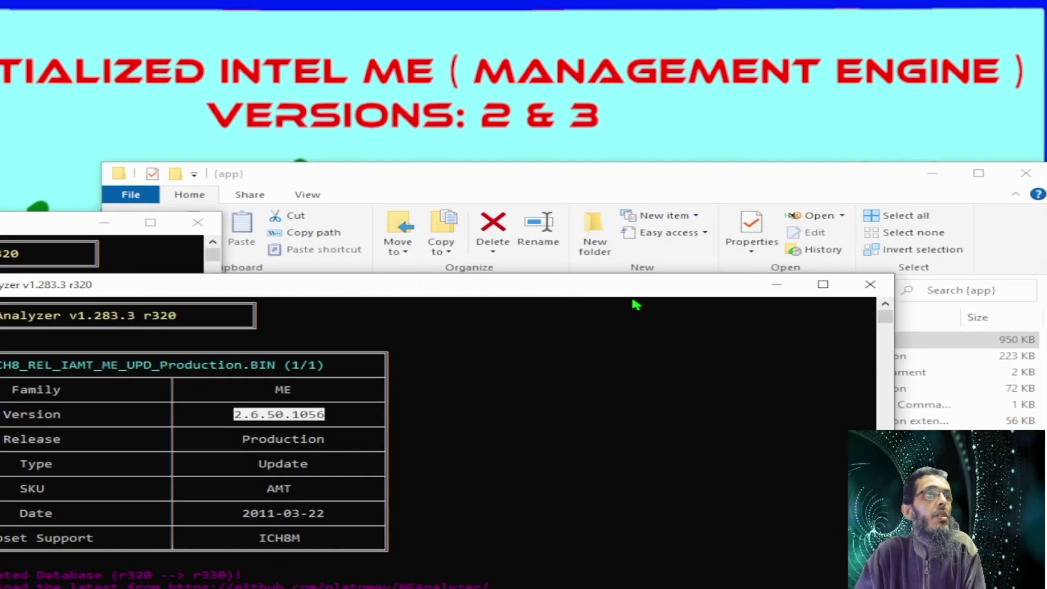
{"action": "left_click_drag", "start_coordinate": [894, 335], "coordinate": [447, 306]}
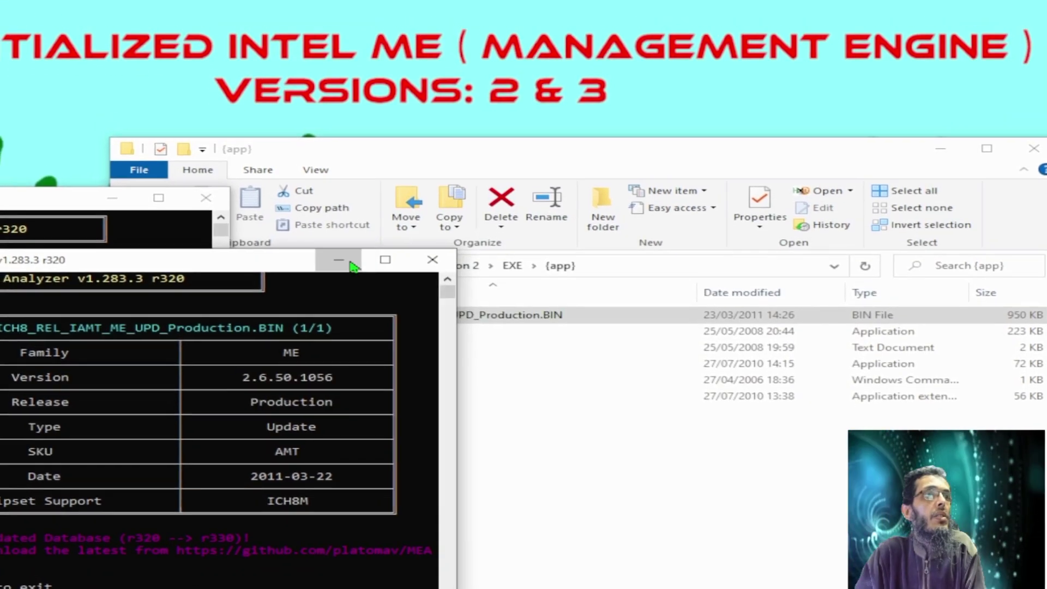
{"action": "left_click", "coordinate": [424, 246]}
{"action": "key", "text": "Return"}
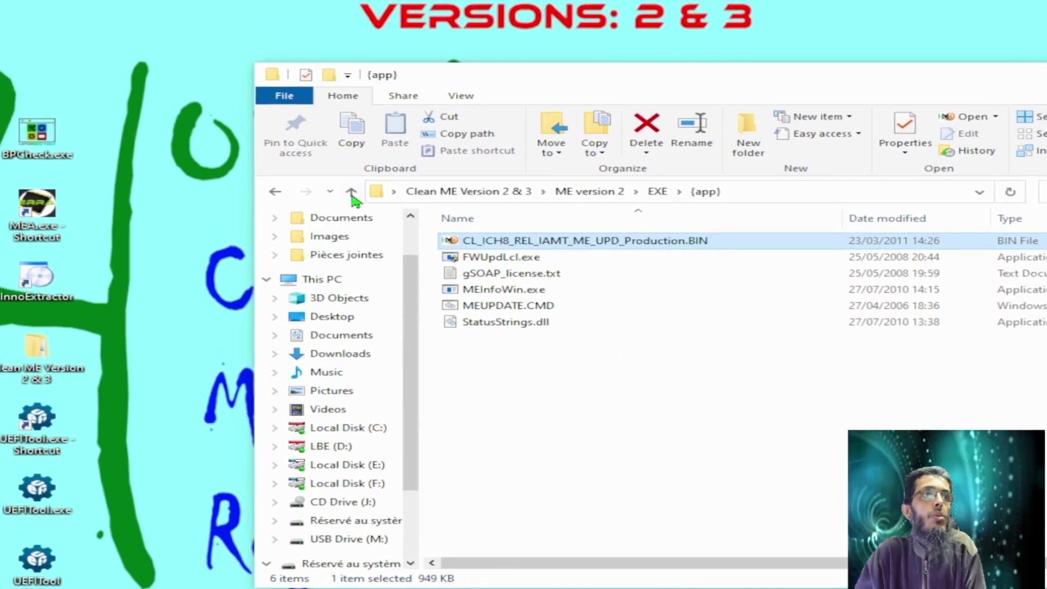
- Return to the EXE folder and open 7tr613ww.exe in InnoExtractor
{"action": "left_click", "coordinate": [343, 153]}
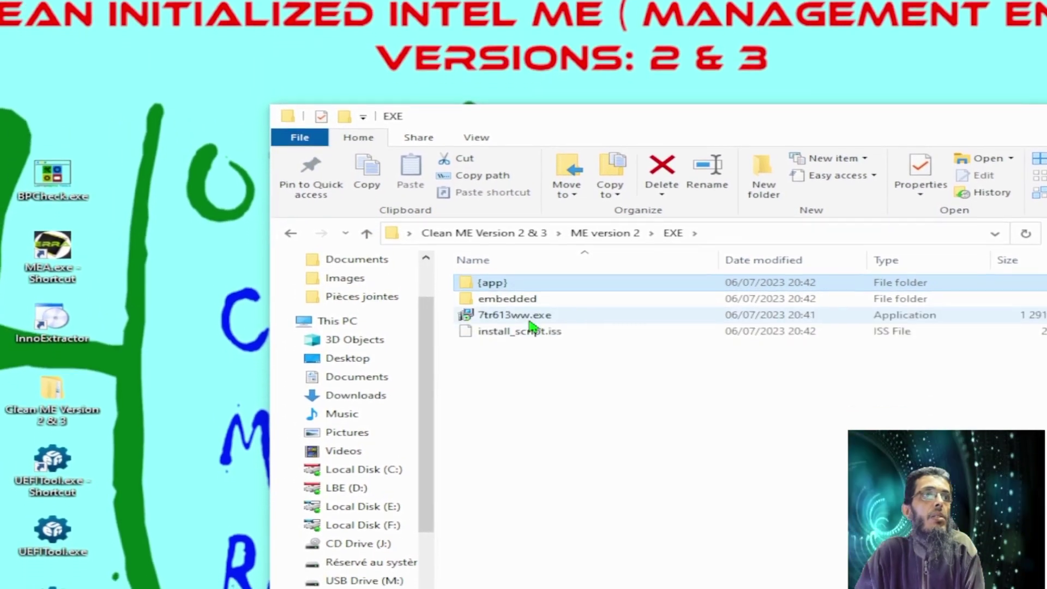
{"action": "left_click", "coordinate": [530, 324]}
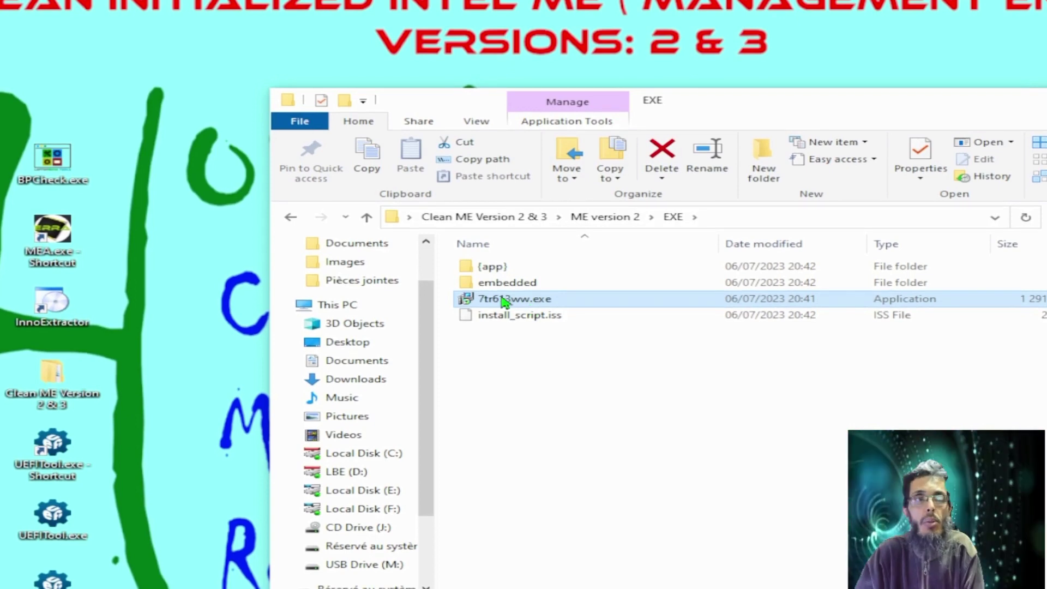
{"action": "mouse_move", "coordinate": [504, 301]}
{"action": "left_click_drag", "start_coordinate": [470, 300], "coordinate": [46, 310]}
{"action": "left_click_drag", "start_coordinate": [139, 302], "coordinate": [153, 301]}
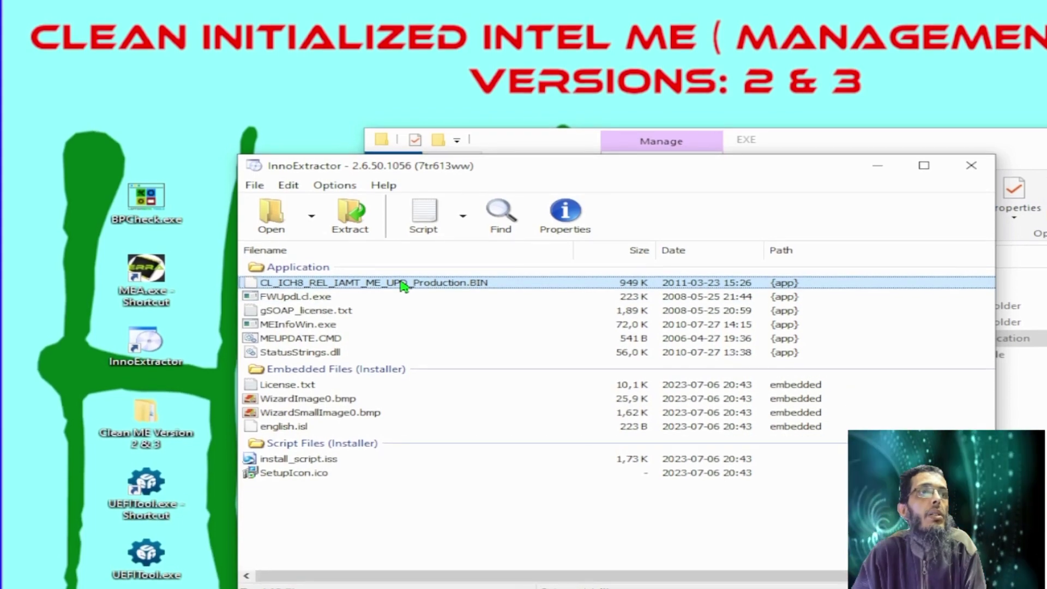
- Extract CL_ICH8_REL_IAMT_ME_UPD_Production.BIN from InnoExtractor into the EXE folder, merging it with the existing {app} folder, and minimize InnoExtractor
{"action": "left_click_drag", "start_coordinate": [403, 286], "coordinate": [801, 360]}
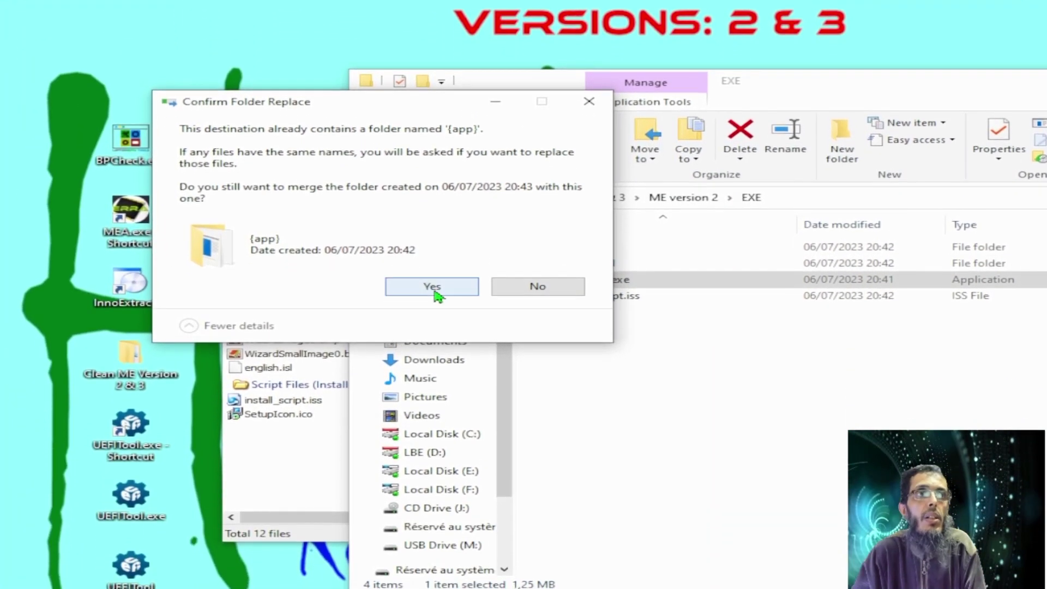
{"action": "left_click", "coordinate": [433, 285]}
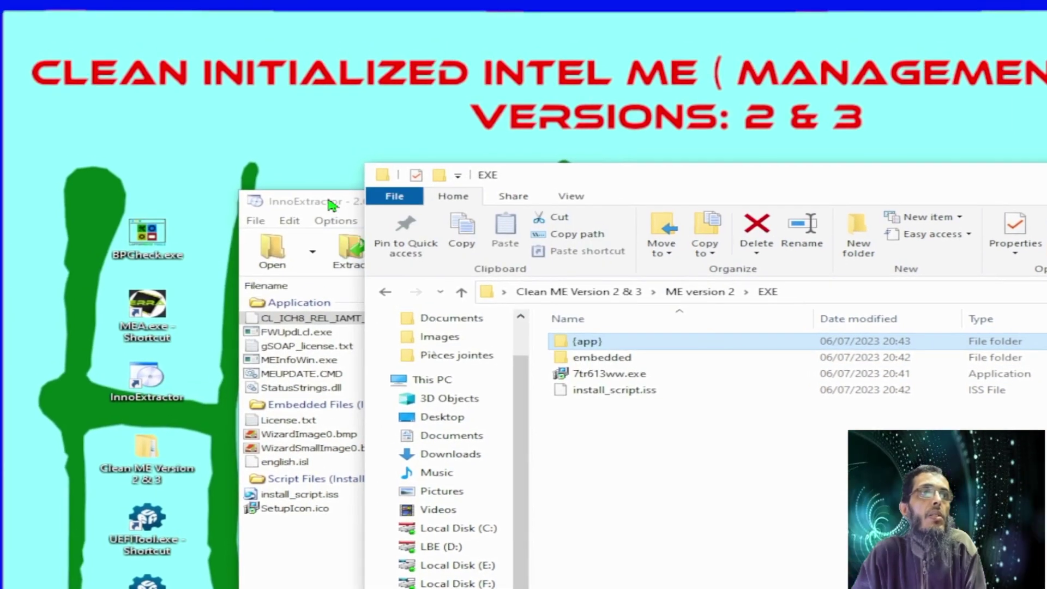
{"action": "key", "text": "alt+Tab"}
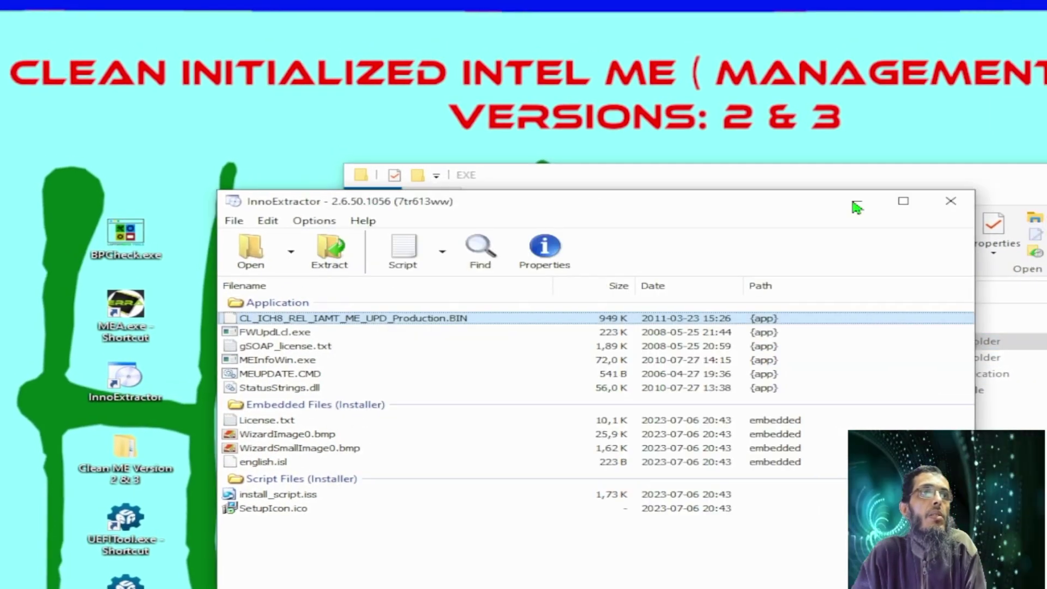
{"action": "left_click", "coordinate": [874, 201]}
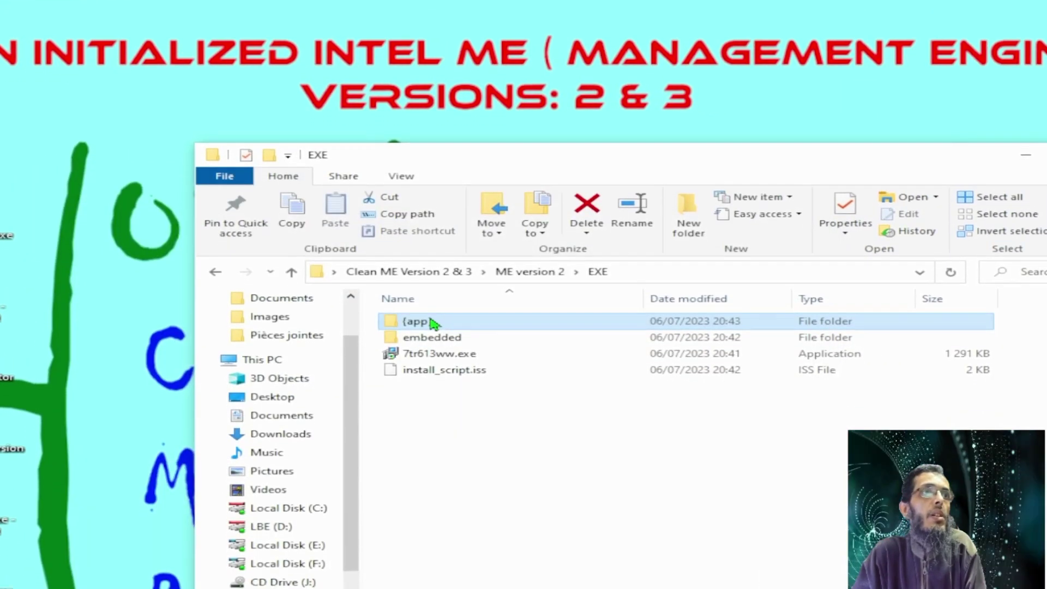
- Copy CL_ICH8_REL_IAMT_ME_UPD_Production.BIN from the {app} folder, and check the existing Flash Image Tool folder in ME version 2
{"action": "right_click", "coordinate": [431, 309]}
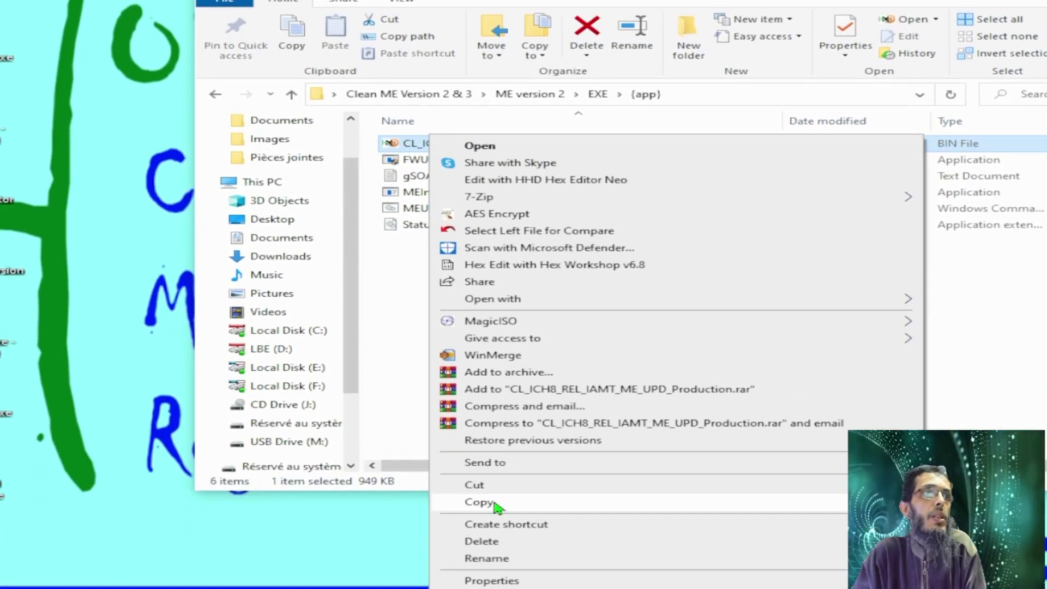
{"action": "left_click", "coordinate": [494, 500]}
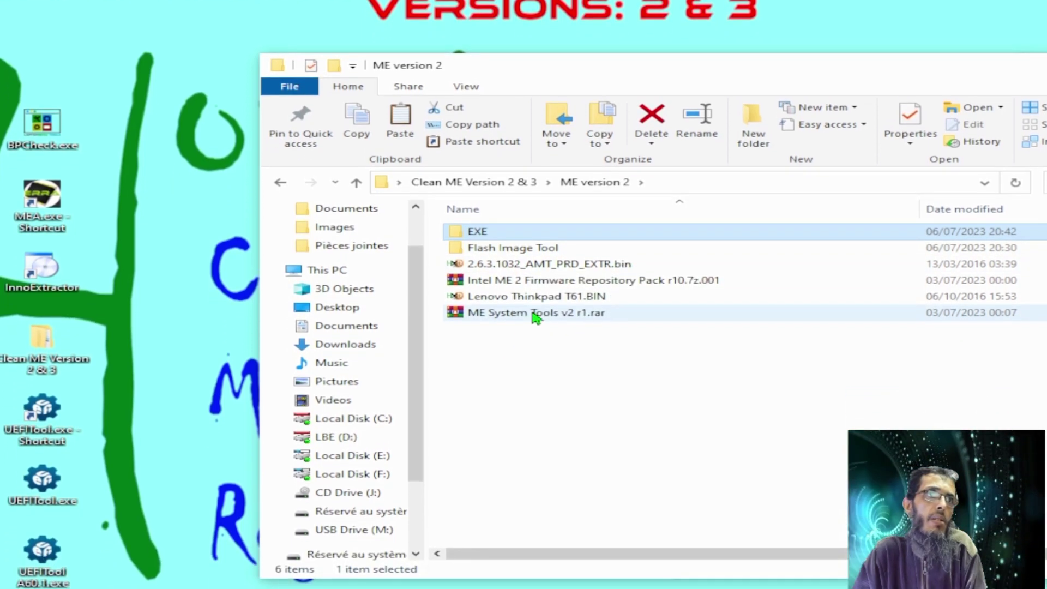
{"action": "double_click", "coordinate": [483, 248]}
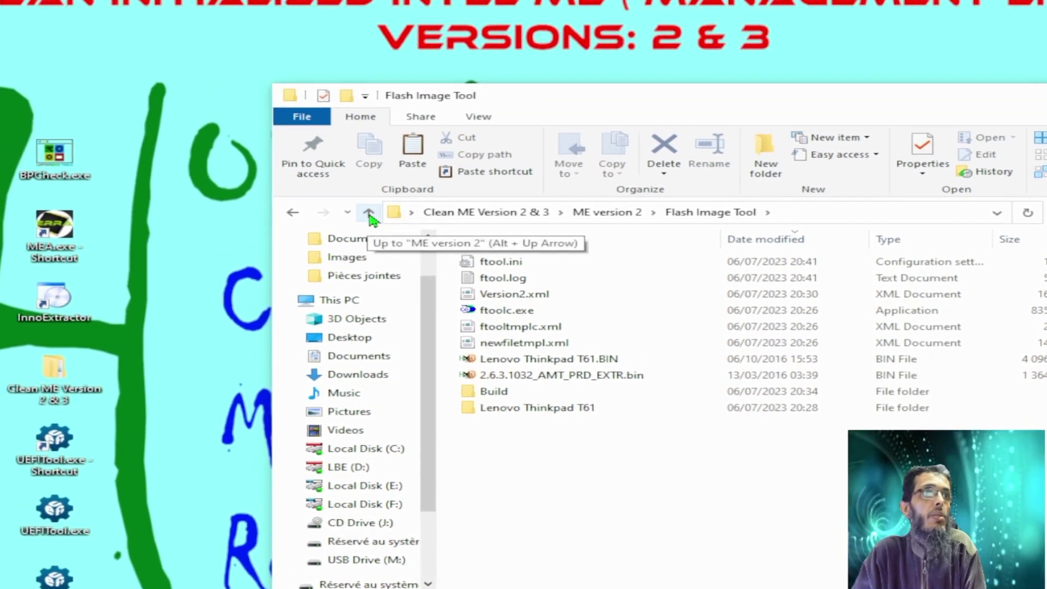
{"action": "left_click", "coordinate": [356, 95]}
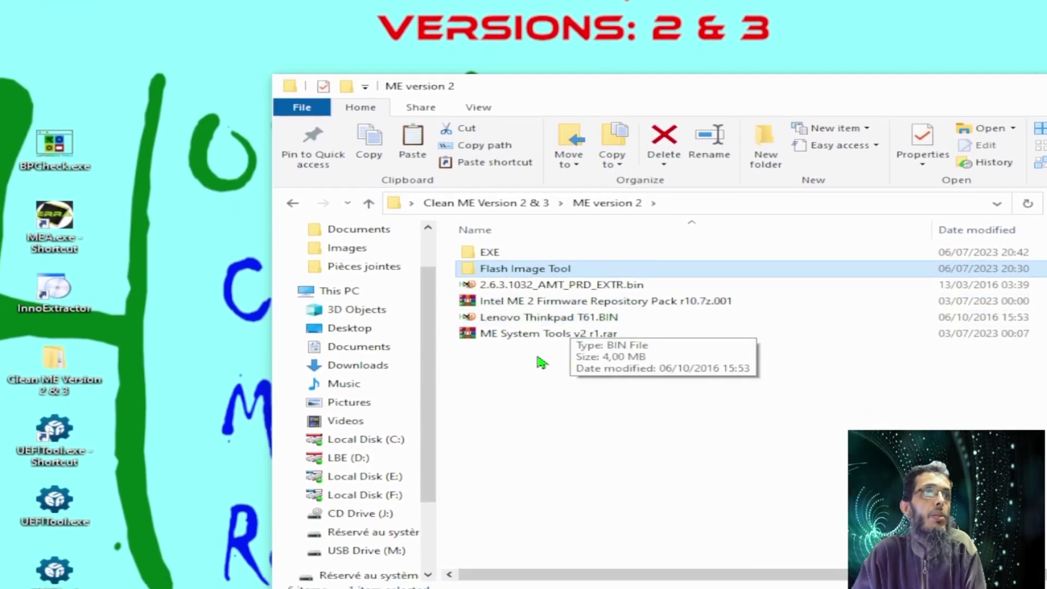
- Open ME System Tools v2 r1.rar and extract its Flash Image Tool folder into the EXE folder
{"action": "left_click", "coordinate": [526, 326]}
{"action": "right_click", "coordinate": [526, 326]}
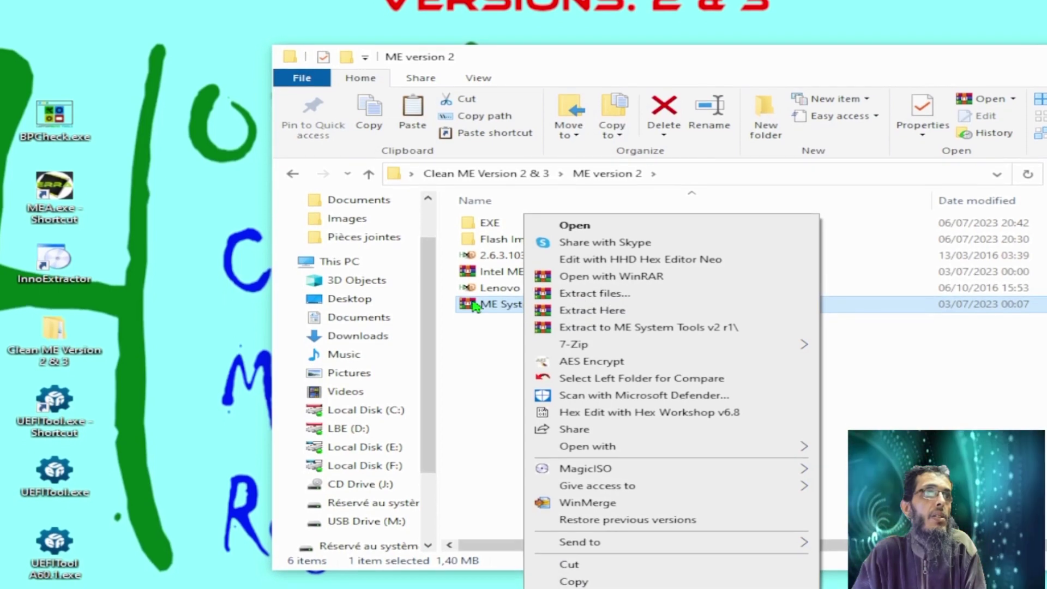
{"action": "key", "text": "Escape"}
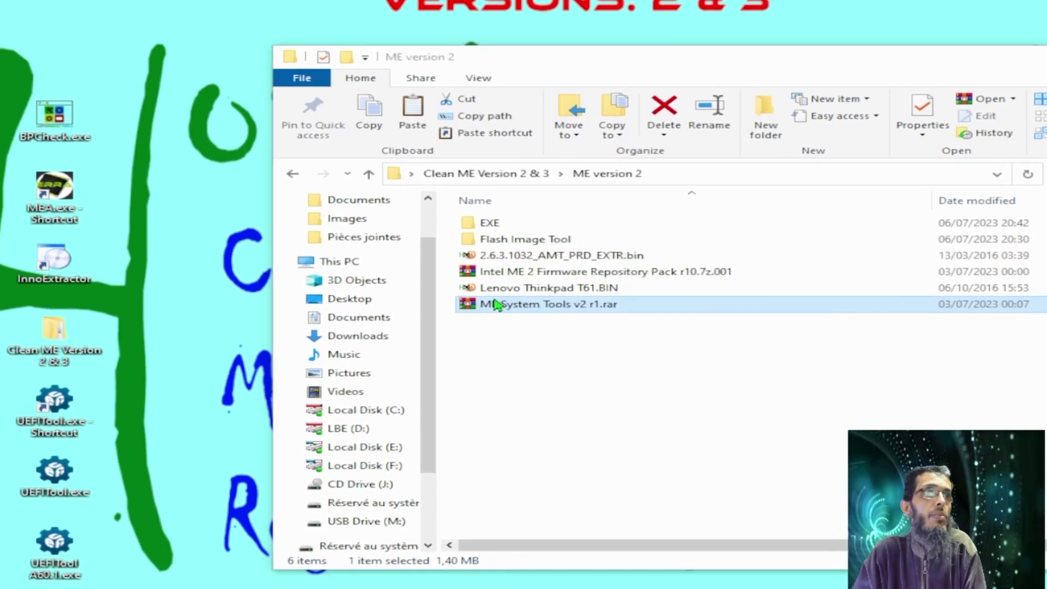
{"action": "double_click", "coordinate": [497, 304]}
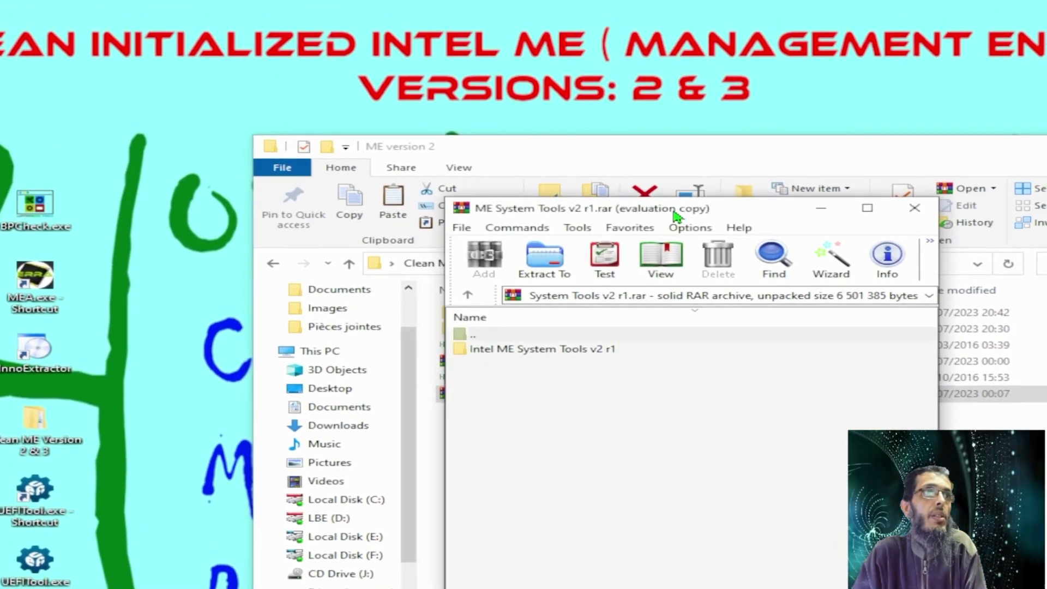
{"action": "left_click_drag", "start_coordinate": [676, 215], "coordinate": [195, 184]}
{"action": "left_click", "coordinate": [392, 251]}
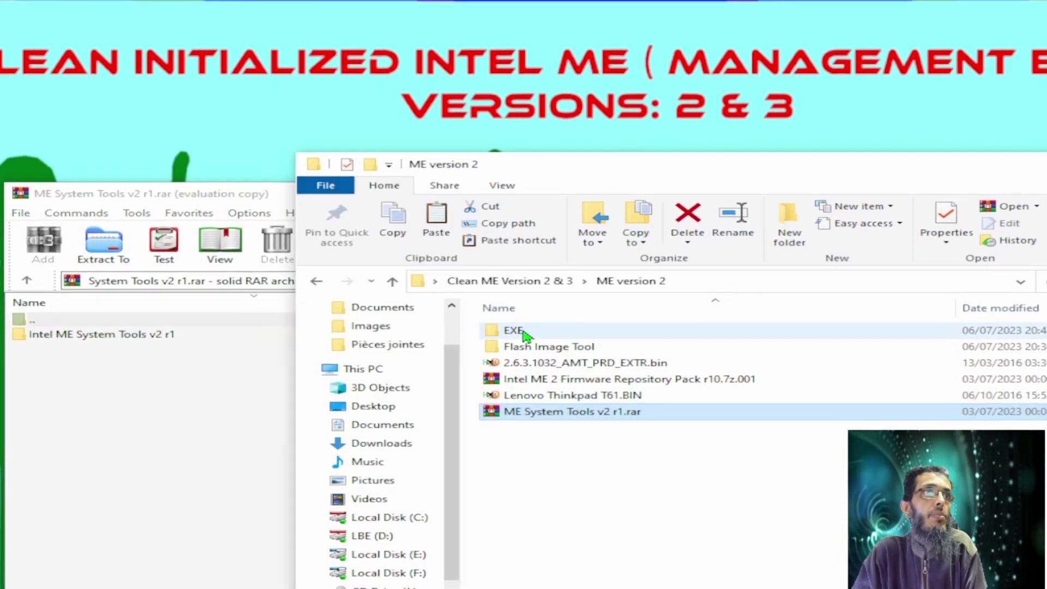
{"action": "double_click", "coordinate": [520, 334]}
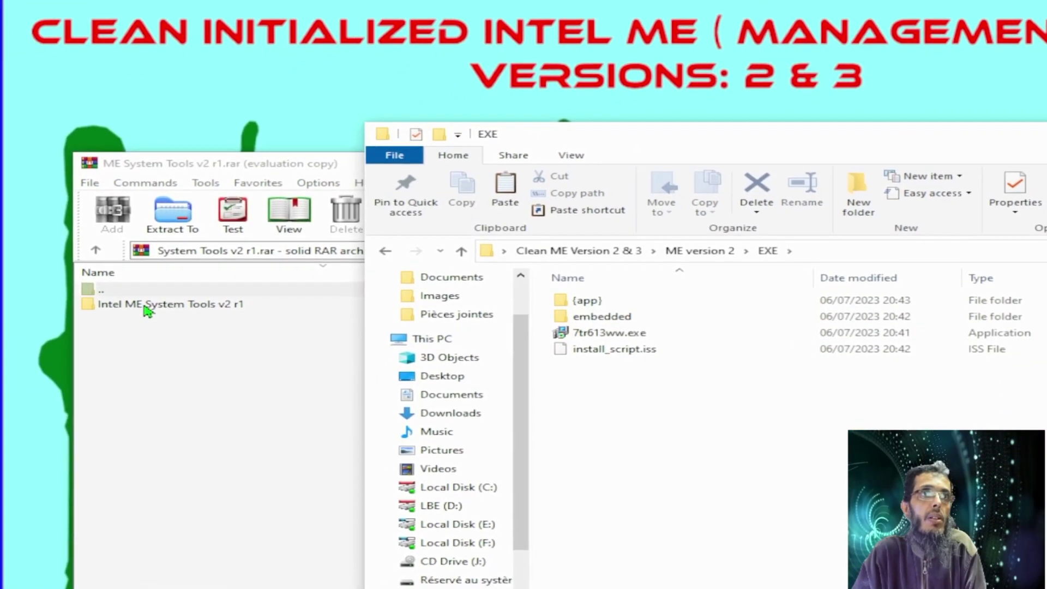
{"action": "double_click", "coordinate": [146, 305]}
{"action": "left_click_drag", "start_coordinate": [122, 334], "coordinate": [833, 439]}
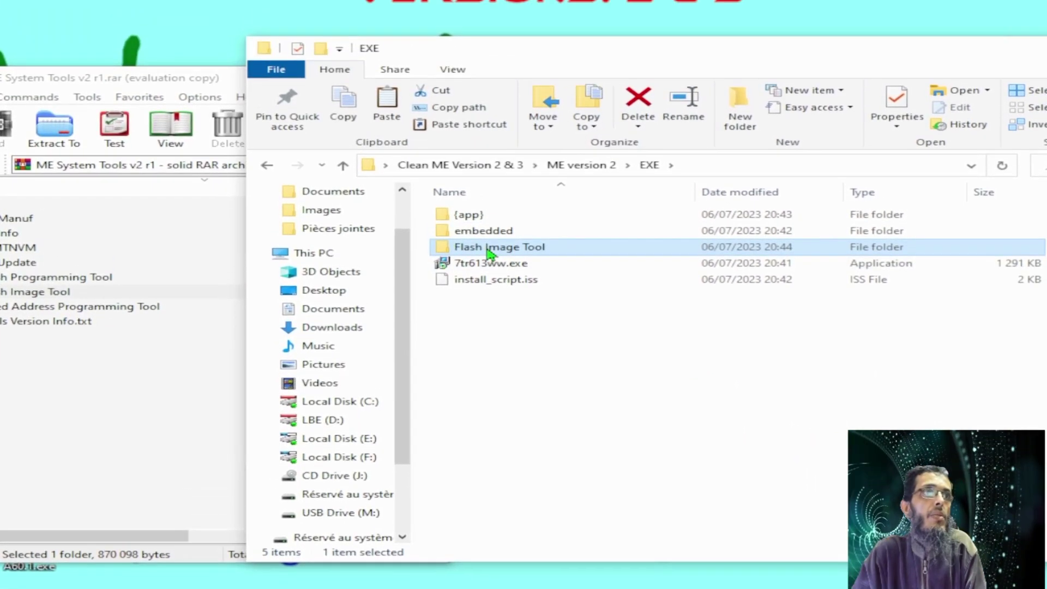
- Paste CL_ICH8_REL_IAMT_ME_UPD_Production.BIN into the EXE folder's Flash Image Tool folder and minimize the archive window
{"action": "right_click", "coordinate": [489, 252]}
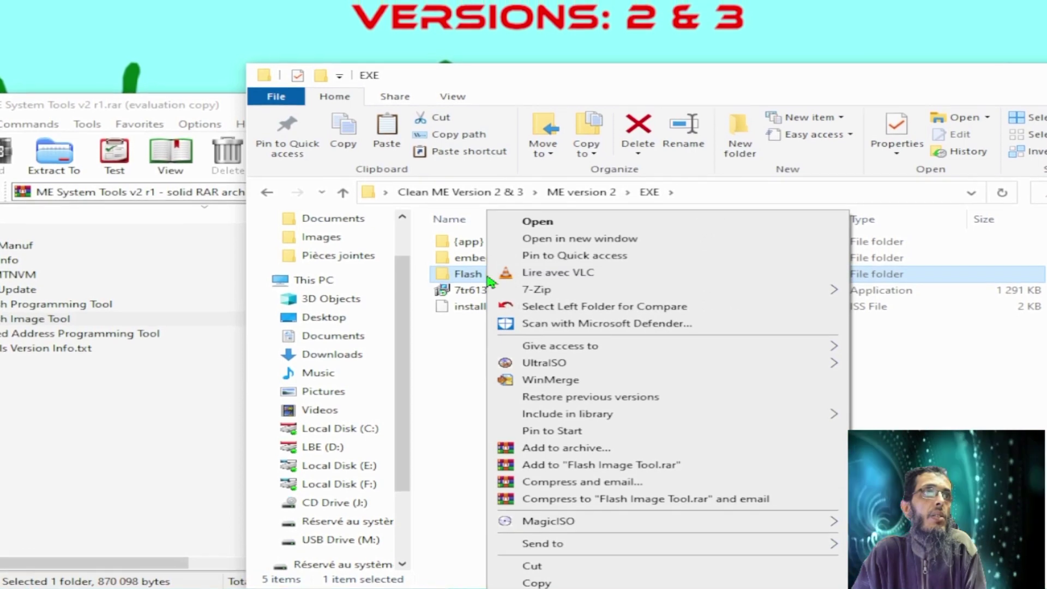
{"action": "left_click", "coordinate": [468, 279]}
{"action": "right_click", "coordinate": [511, 371]}
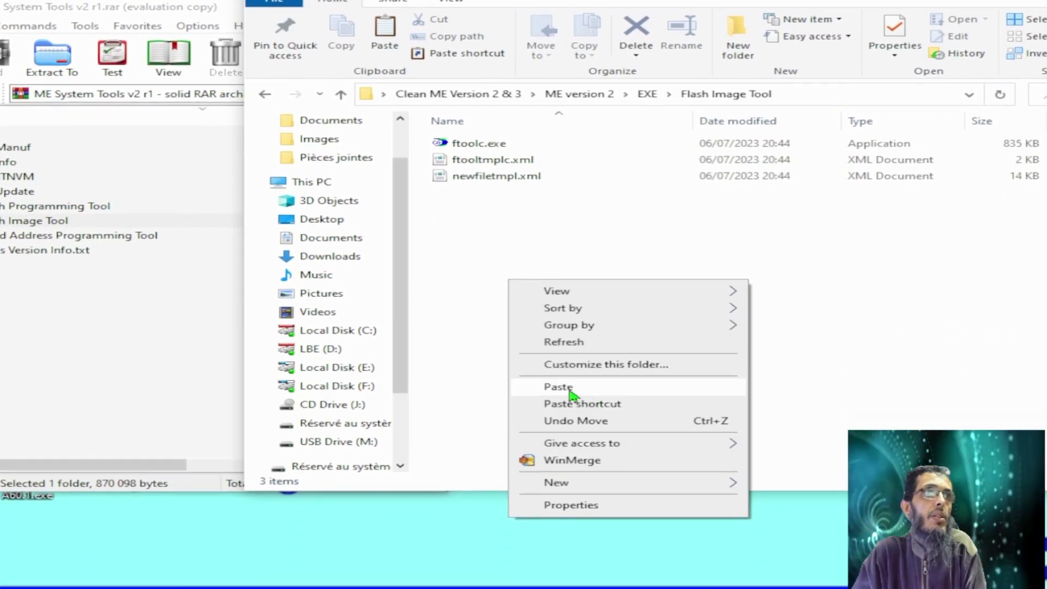
{"action": "left_click", "coordinate": [558, 387]}
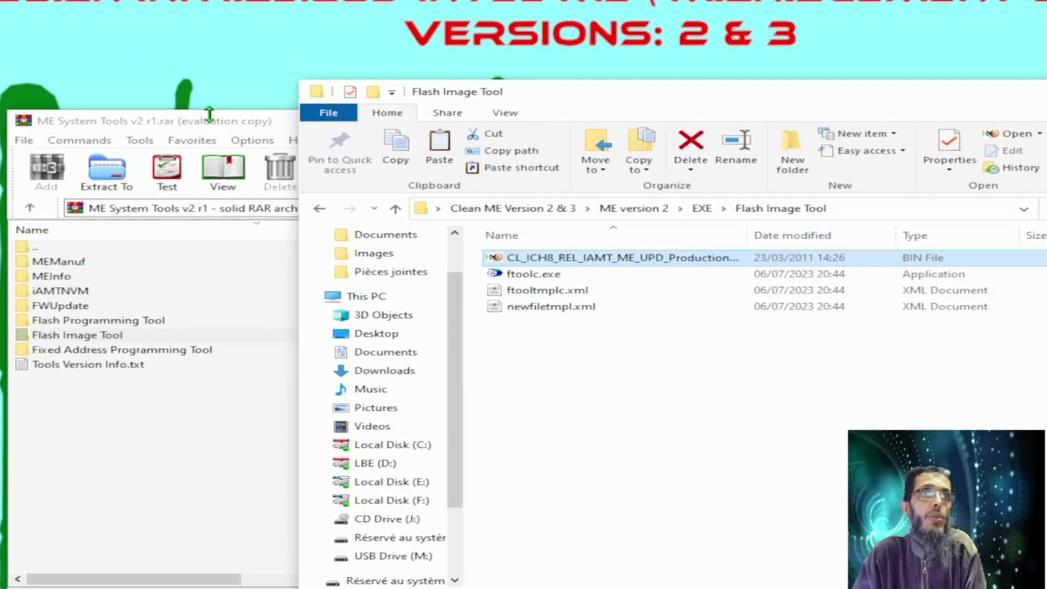
{"action": "left_click", "coordinate": [209, 115]}
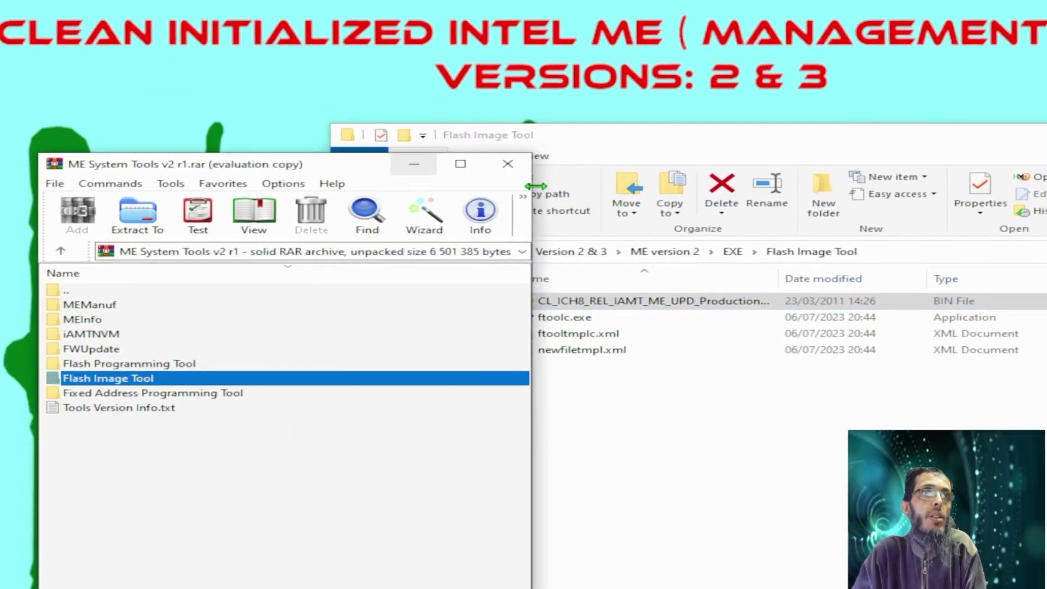
{"action": "left_click", "coordinate": [448, 120]}
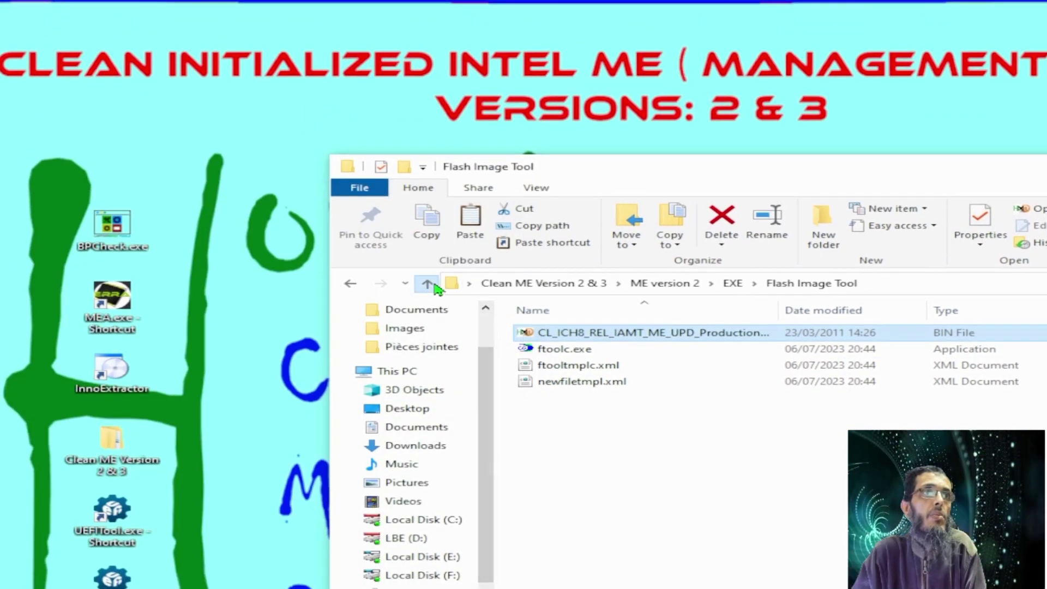
- Copy Lenovo Thinkpad T61.BIN from the ME version 2 folder into EXE\Flash Image Tool
{"action": "left_click", "coordinate": [427, 284]}
{"action": "left_click", "coordinate": [428, 284]}
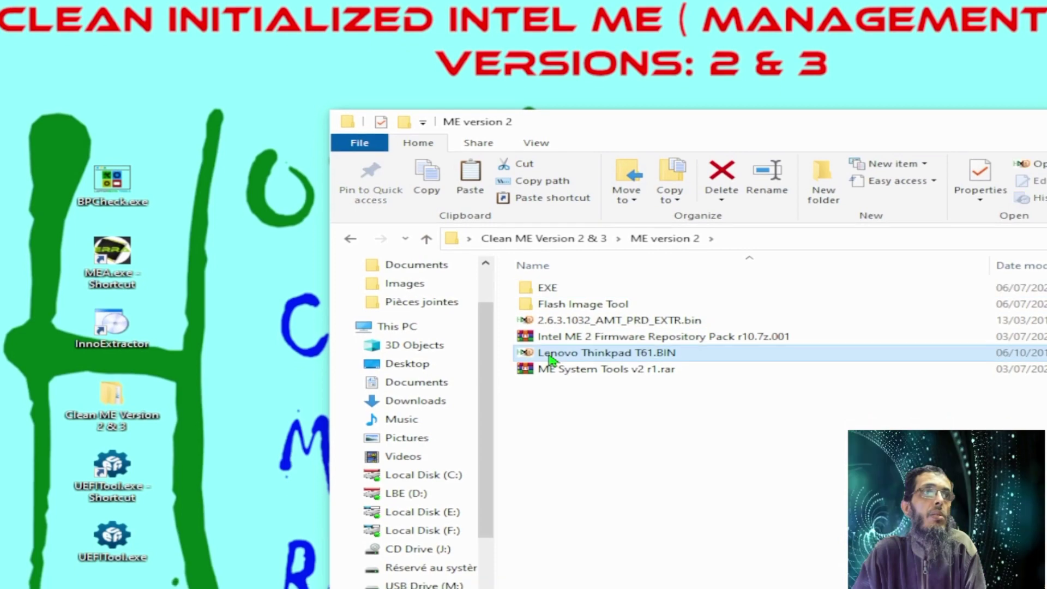
{"action": "right_click", "coordinate": [548, 397]}
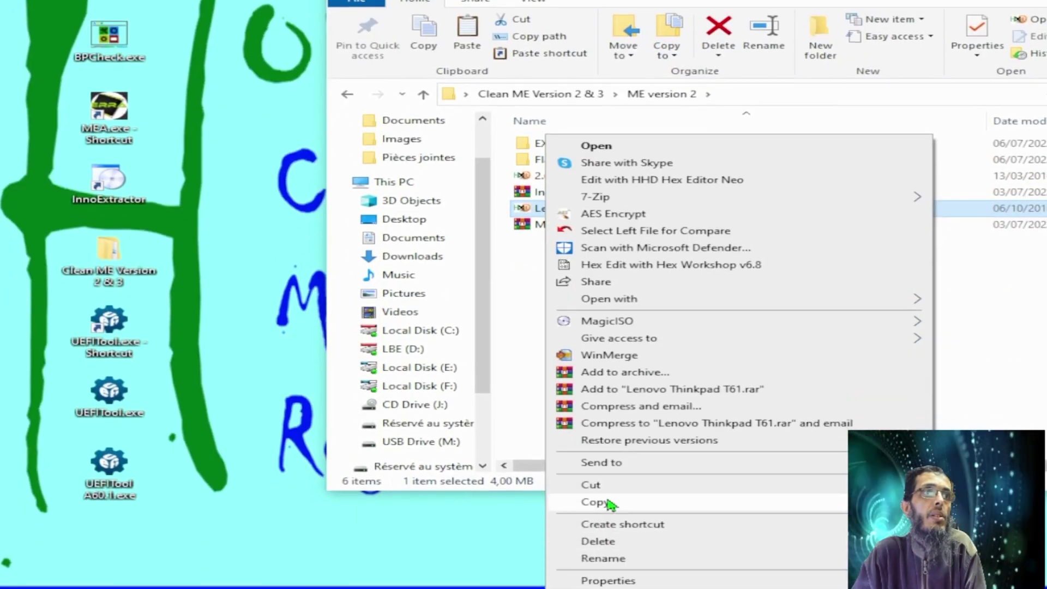
{"action": "left_click", "coordinate": [601, 502]}
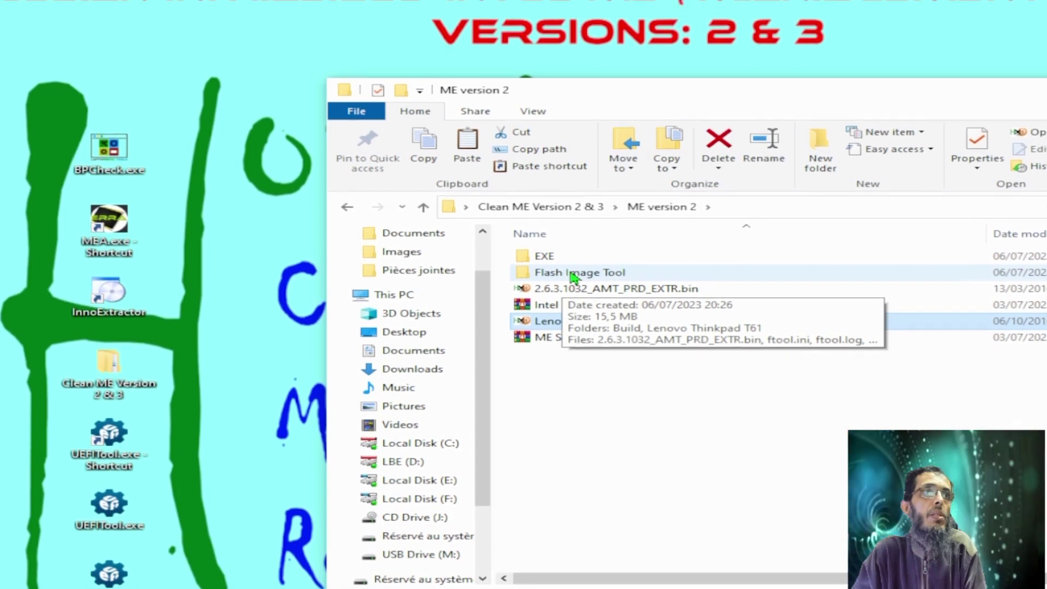
{"action": "double_click", "coordinate": [547, 264]}
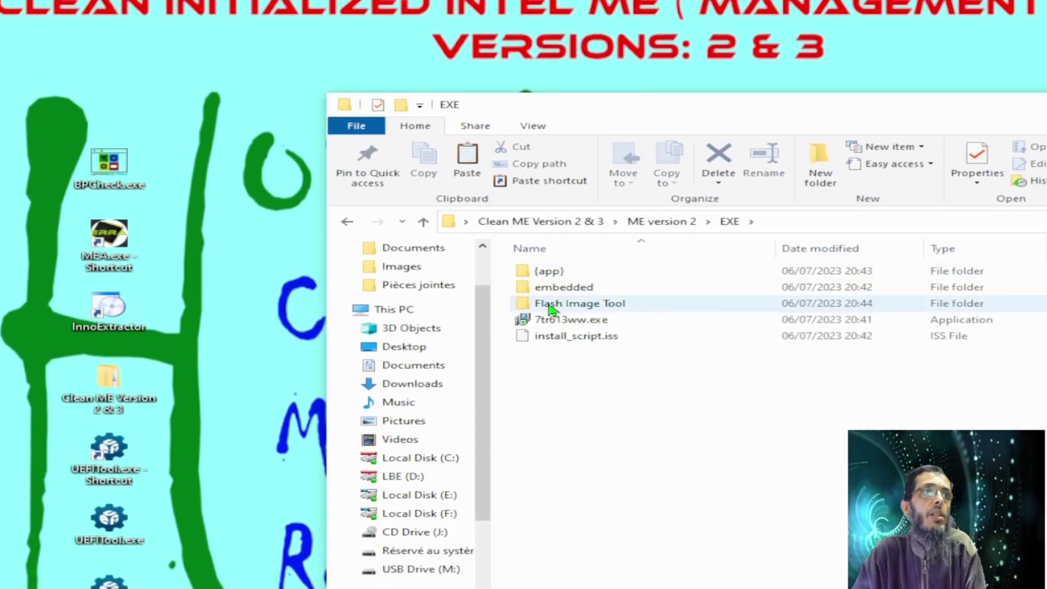
{"action": "double_click", "coordinate": [550, 305]}
{"action": "right_click", "coordinate": [585, 450]}
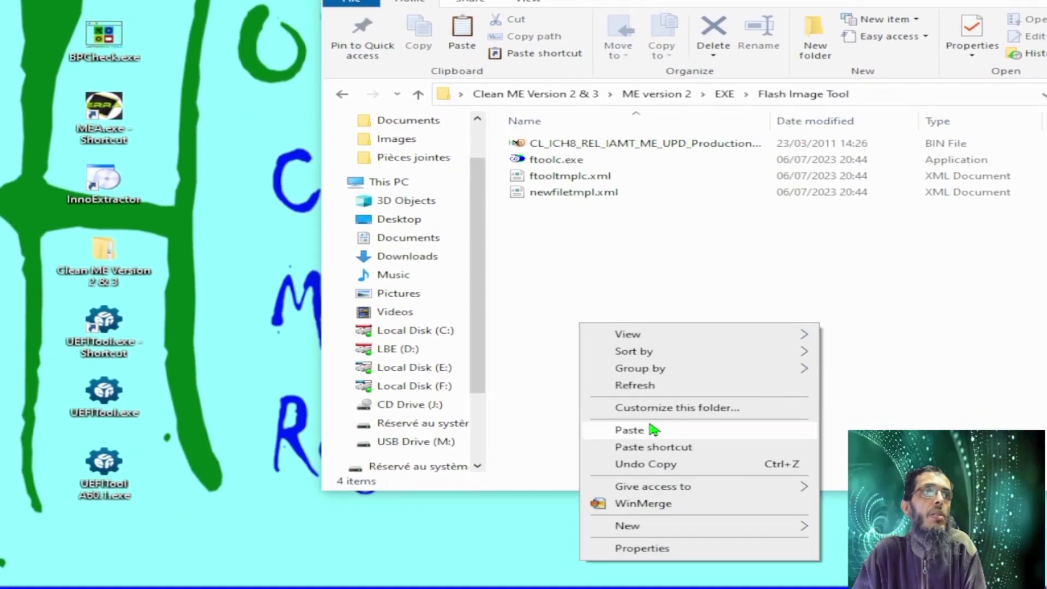
{"action": "left_click", "coordinate": [650, 431]}
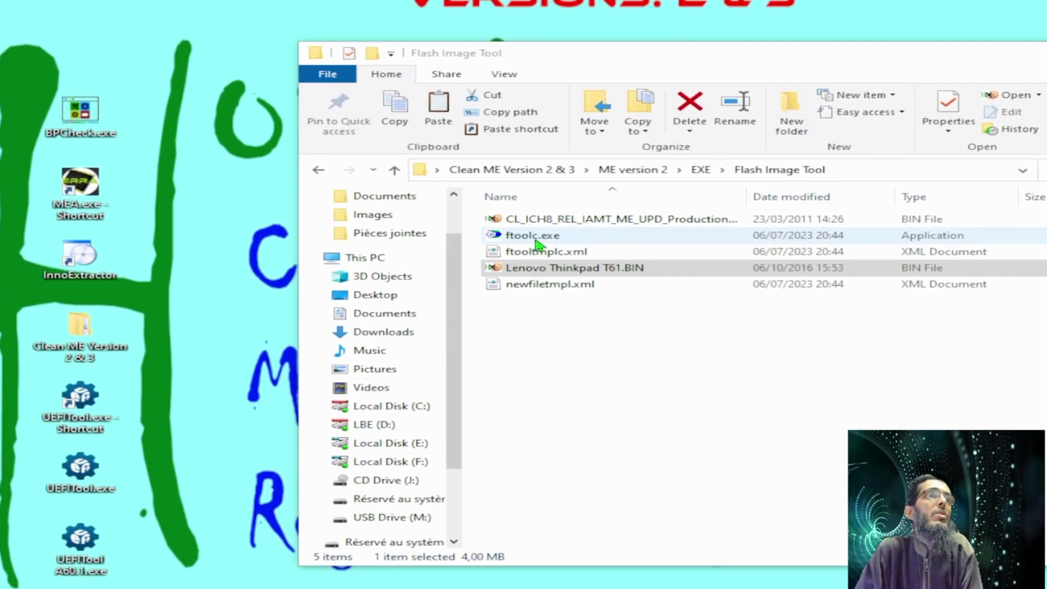
- Launch ftoolc.exe, place its window beside the folder window and expand the Descriptor Region
{"action": "left_click", "coordinate": [534, 208]}
{"action": "double_click", "coordinate": [542, 261]}
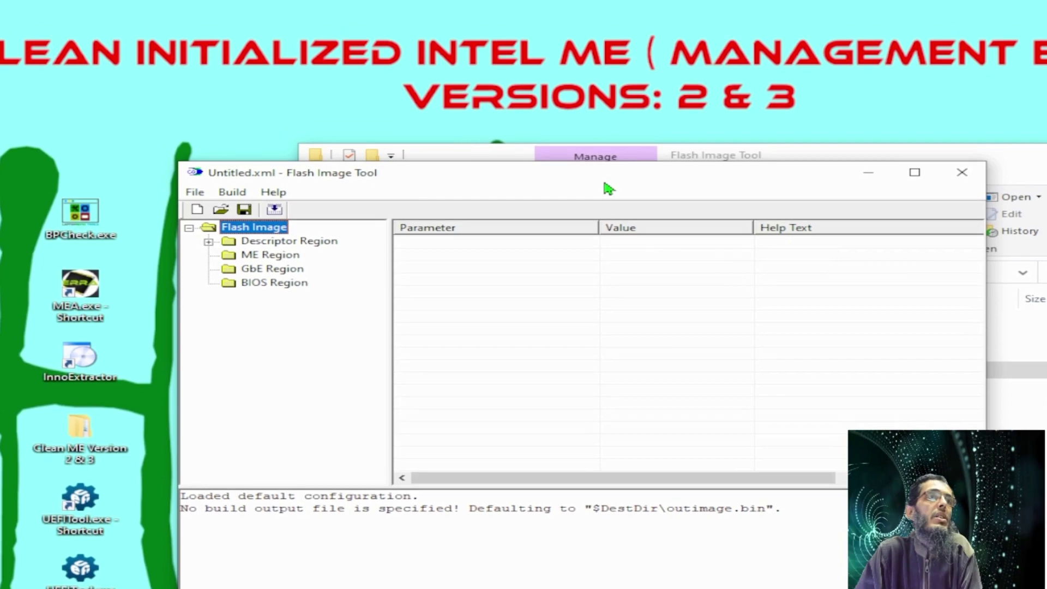
{"action": "left_click_drag", "start_coordinate": [603, 184], "coordinate": [385, 109]}
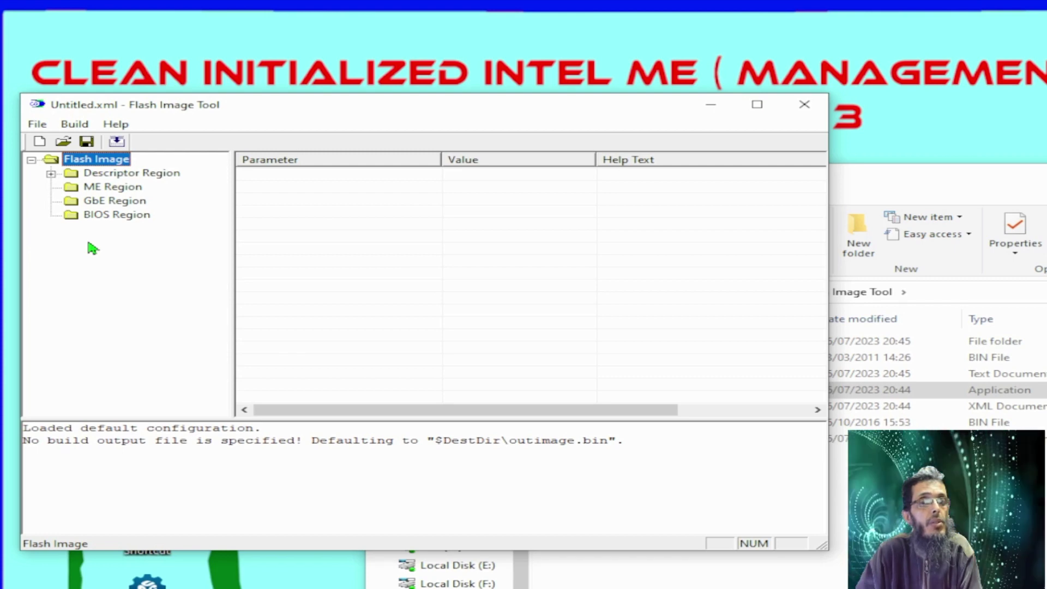
{"action": "left_click", "coordinate": [51, 174]}
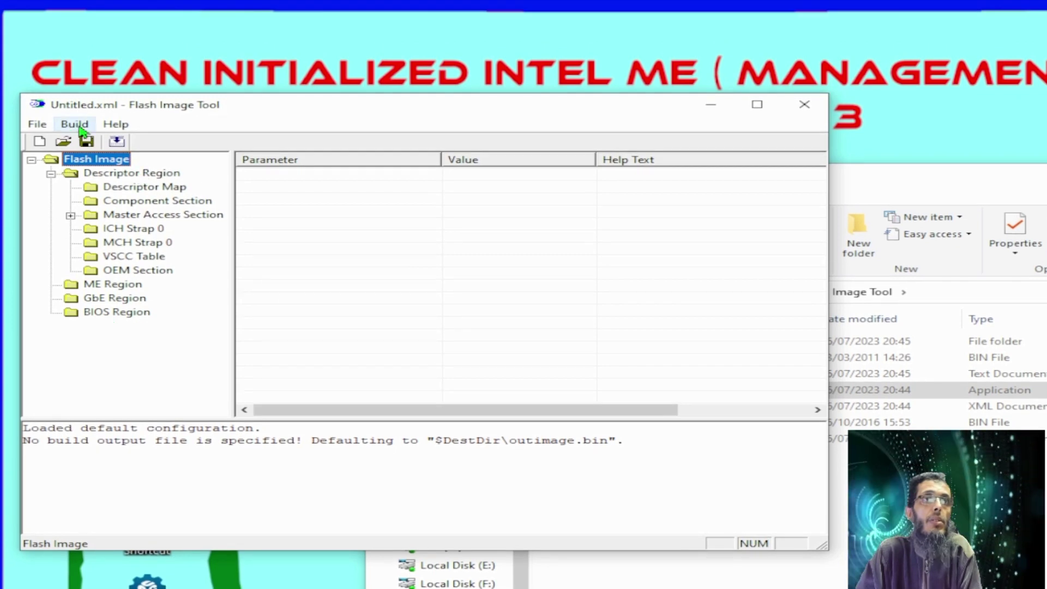
- Turn off generation of intermediate build files in the build settings of the untitled configuration
{"action": "left_click", "coordinate": [74, 125]}
{"action": "left_click", "coordinate": [121, 183]}
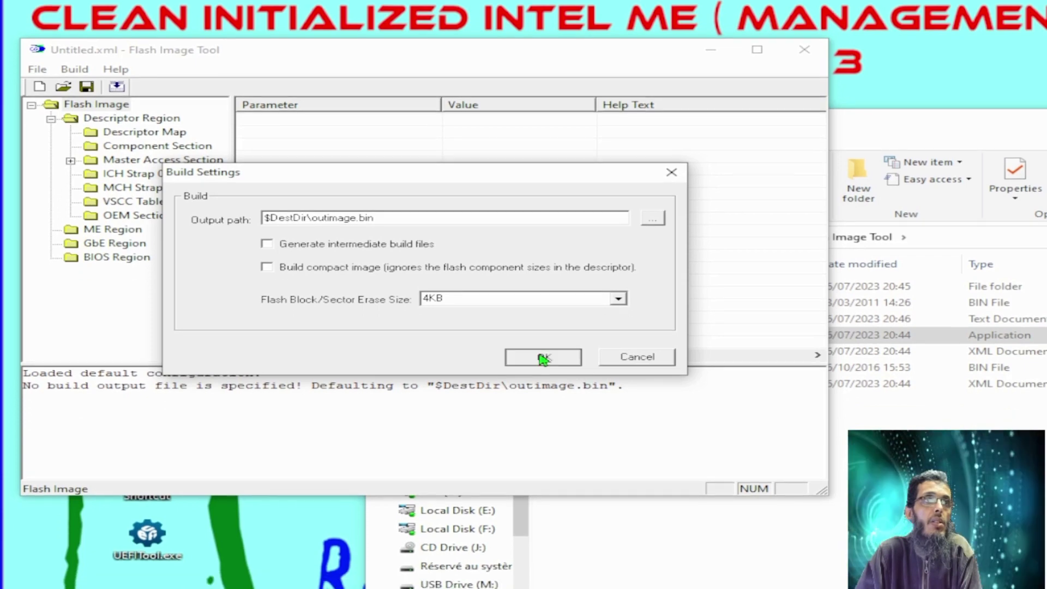
{"action": "left_click", "coordinate": [543, 408]}
- Load Lenovo Thinkpad T61.BIN from the folder into Flash Image Tool without saving the changes to Untitled.xml
{"action": "left_click", "coordinate": [854, 427]}
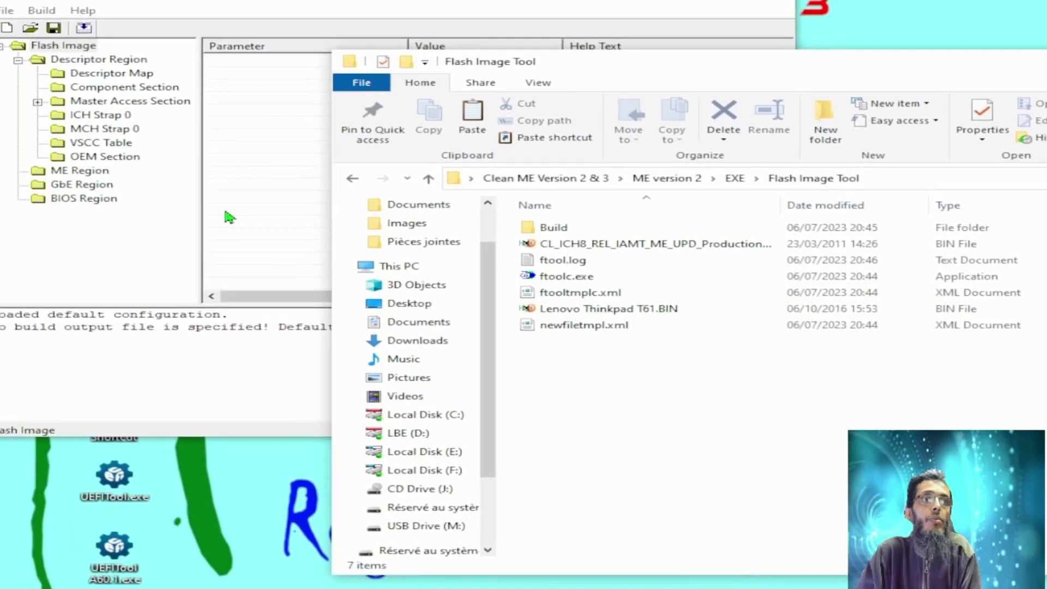
{"action": "left_click", "coordinate": [199, 204]}
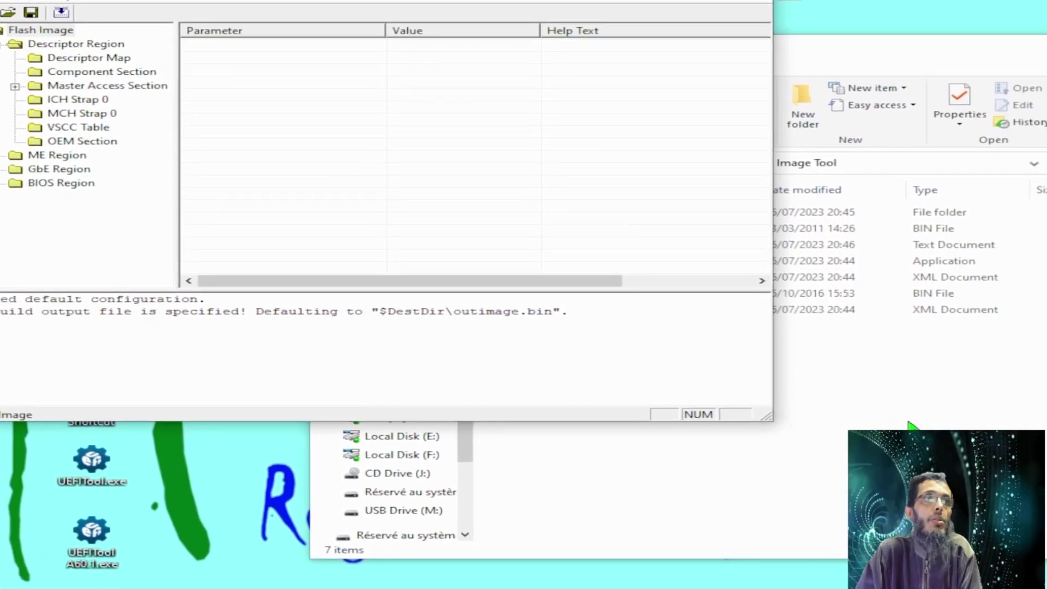
{"action": "left_click", "coordinate": [847, 381]}
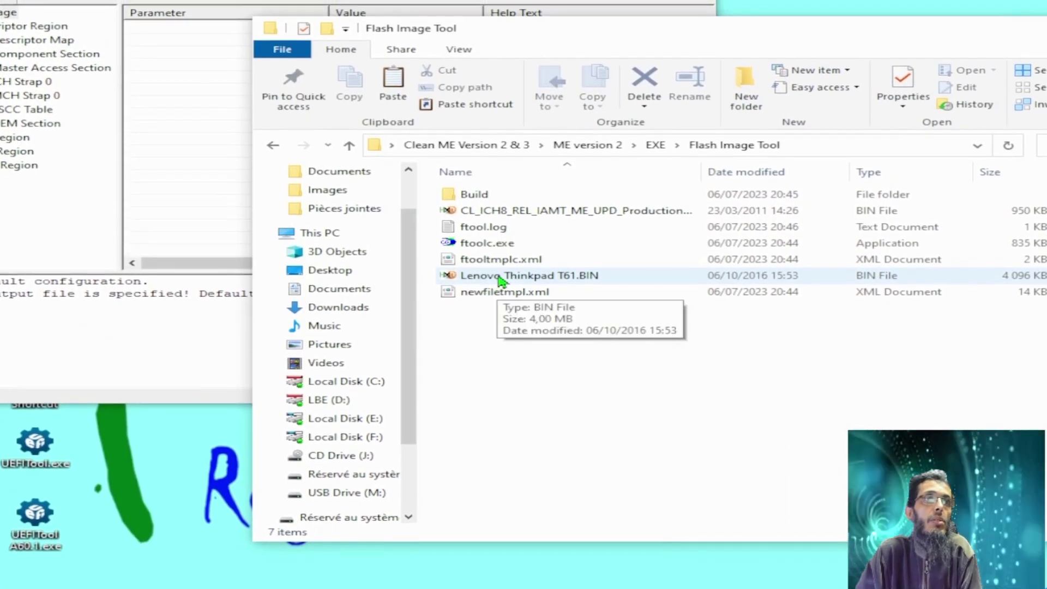
{"action": "left_click_drag", "start_coordinate": [462, 289], "coordinate": [187, 182]}
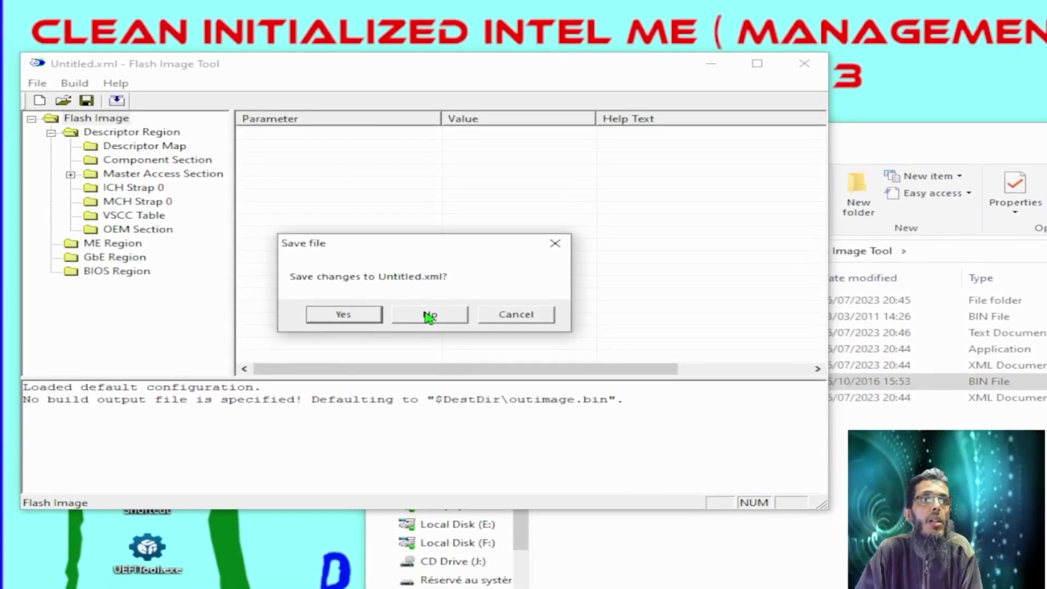
{"action": "left_click", "coordinate": [430, 308]}
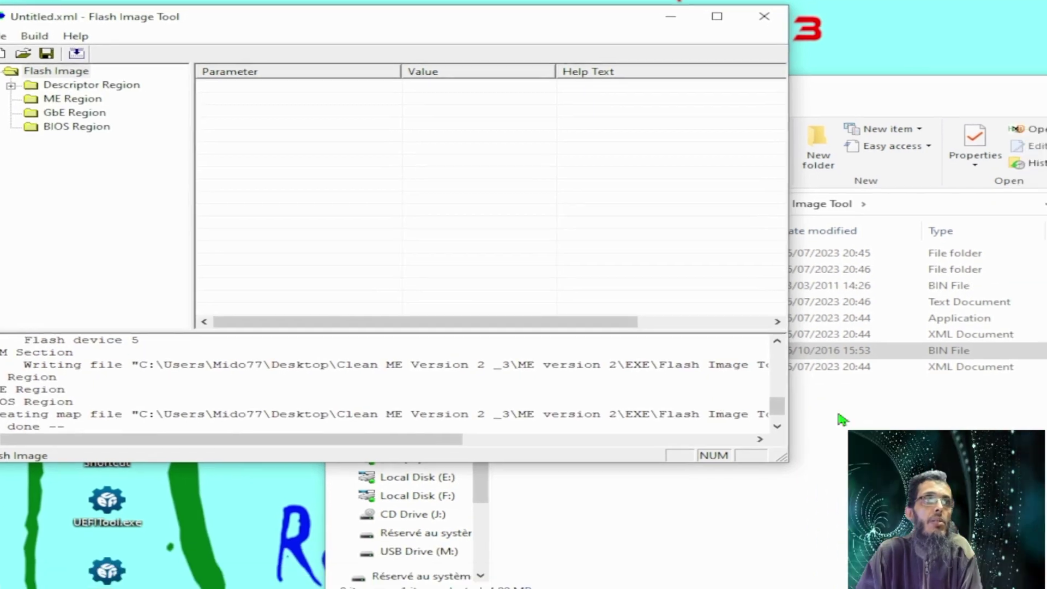
- Examine the region files in the Decomp folder of the new Lenovo Thinkpad T61 folder, then go back up one level
{"action": "left_click", "coordinate": [752, 539]}
{"action": "left_click", "coordinate": [507, 211]}
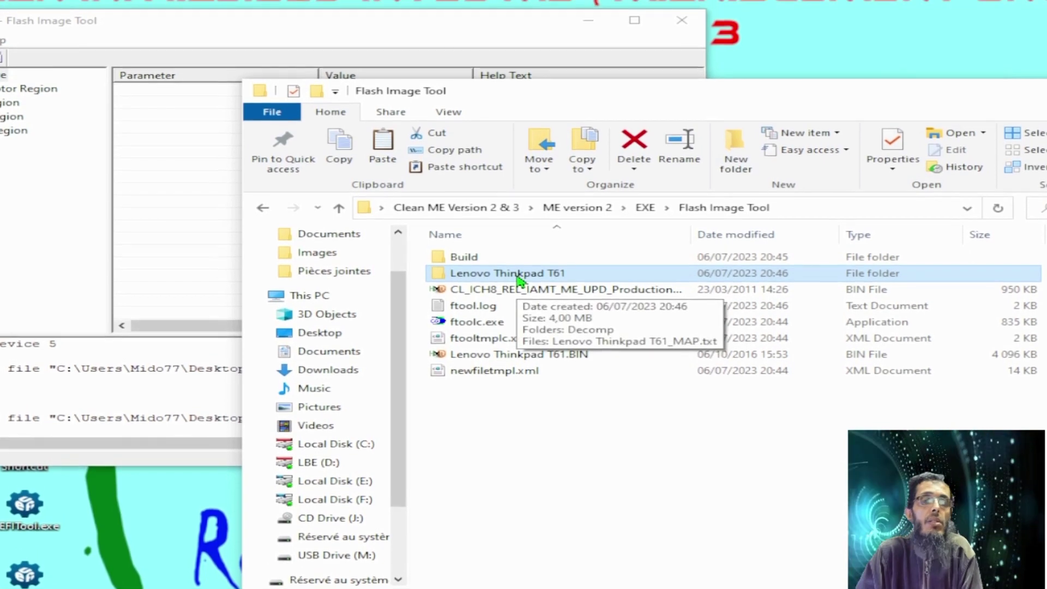
{"action": "double_click", "coordinate": [518, 279]}
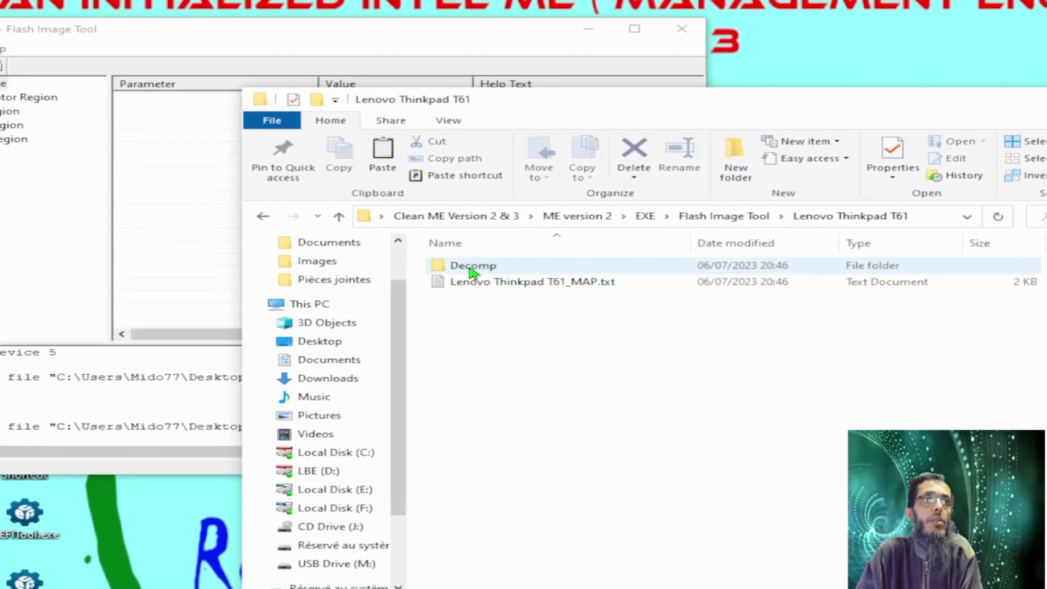
{"action": "double_click", "coordinate": [472, 270]}
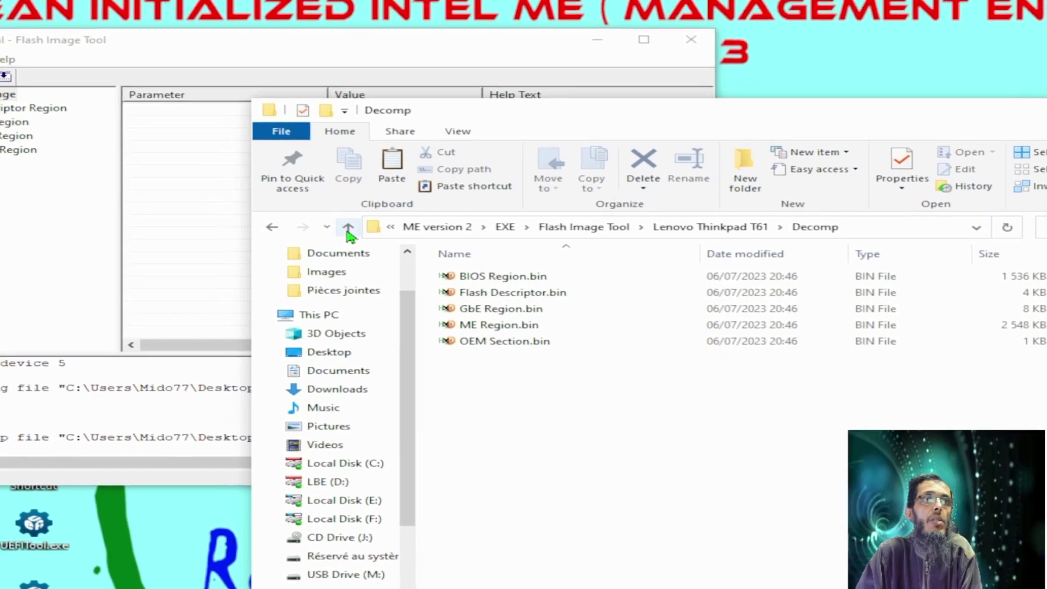
{"action": "left_click", "coordinate": [347, 227]}
- Recheck the build settings in Flash Image Tool, leaving Generate intermediate build files off, and accept them
{"action": "left_click", "coordinate": [216, 261]}
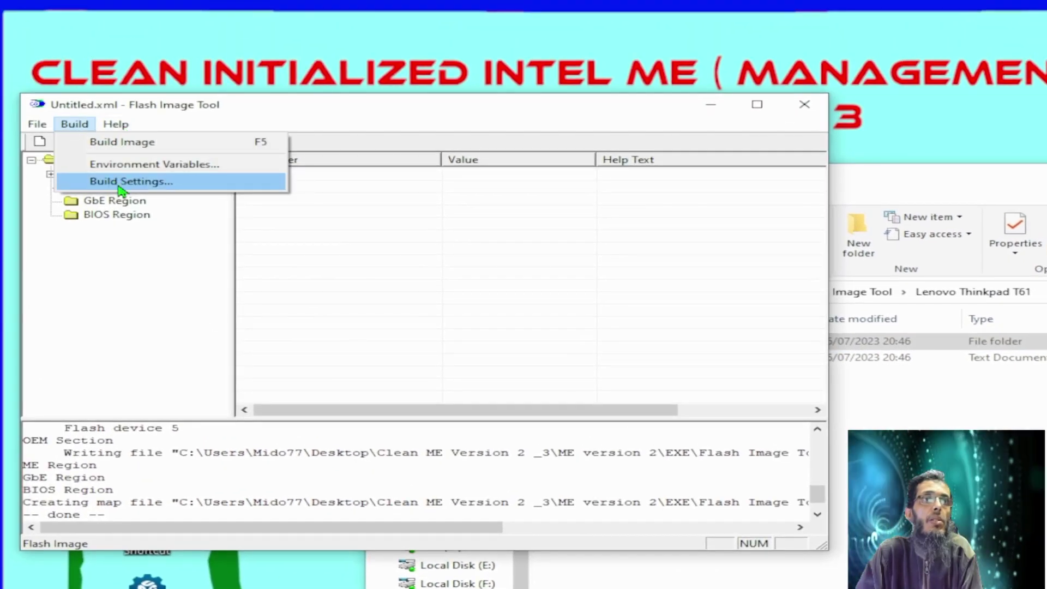
{"action": "left_click", "coordinate": [120, 183]}
{"action": "left_click", "coordinate": [266, 261]}
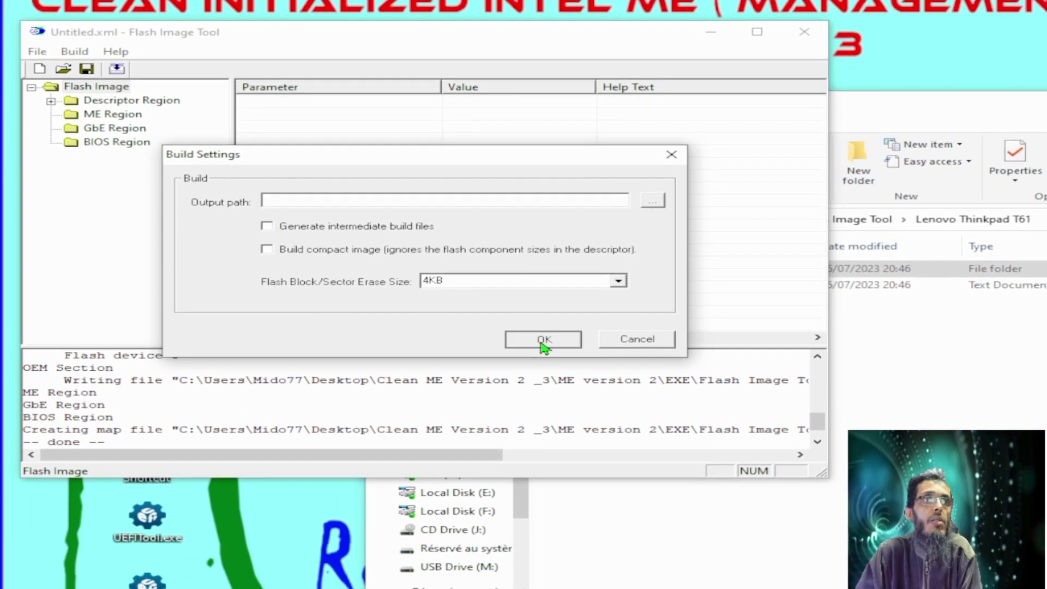
{"action": "left_click", "coordinate": [543, 372]}
- Copy the CL_ICH8_REL_IAMT_ME_UPD_Production file from the Flash Image Tool folder into the Decomp folder of Lenovo Thinkpad T61
{"action": "left_click", "coordinate": [872, 319]}
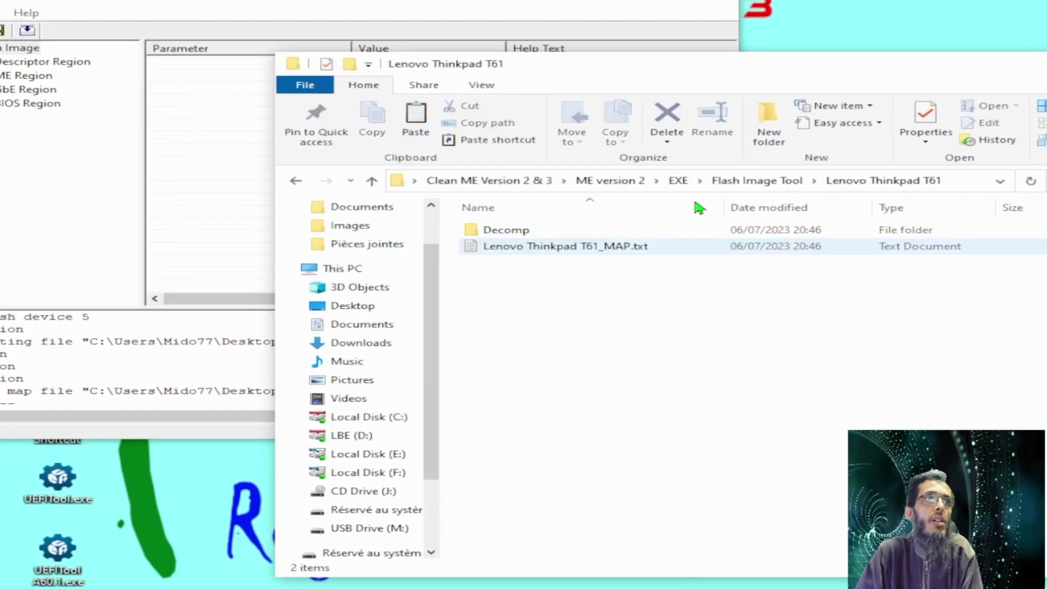
{"action": "left_click", "coordinate": [371, 181]}
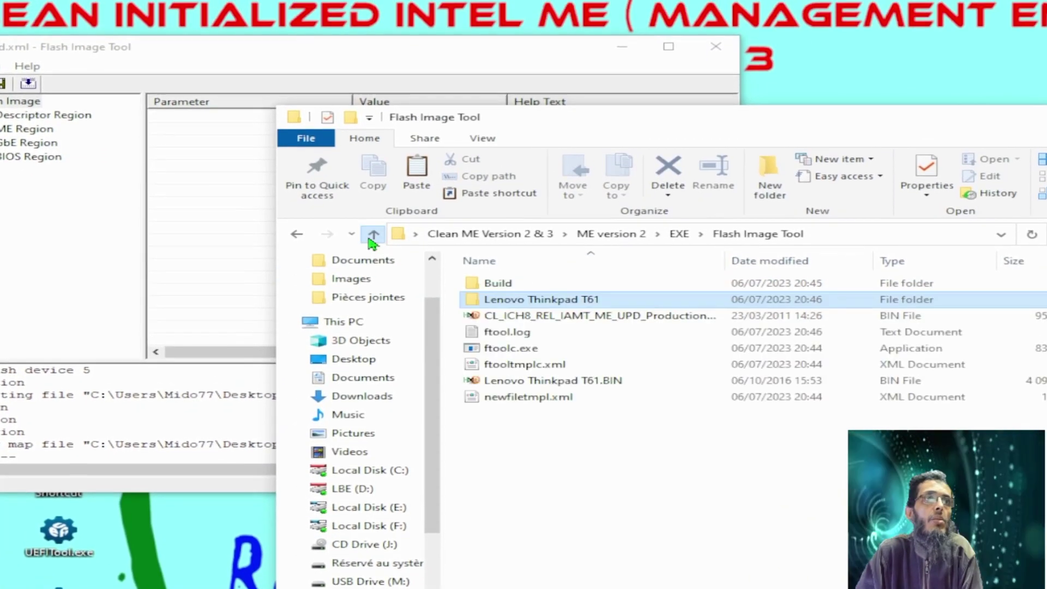
{"action": "left_click", "coordinate": [537, 316]}
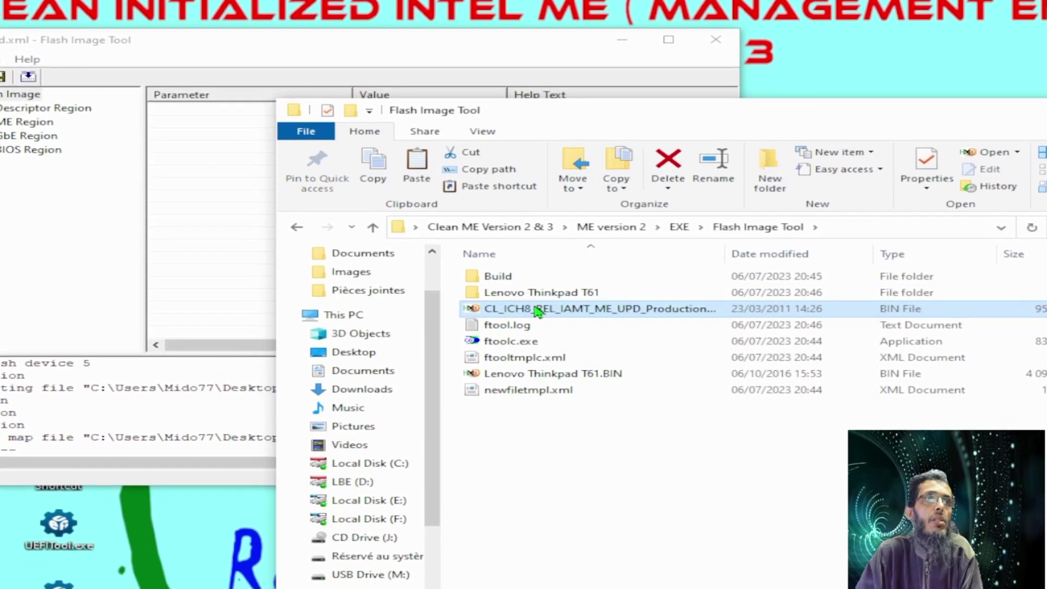
{"action": "right_click", "coordinate": [537, 311]}
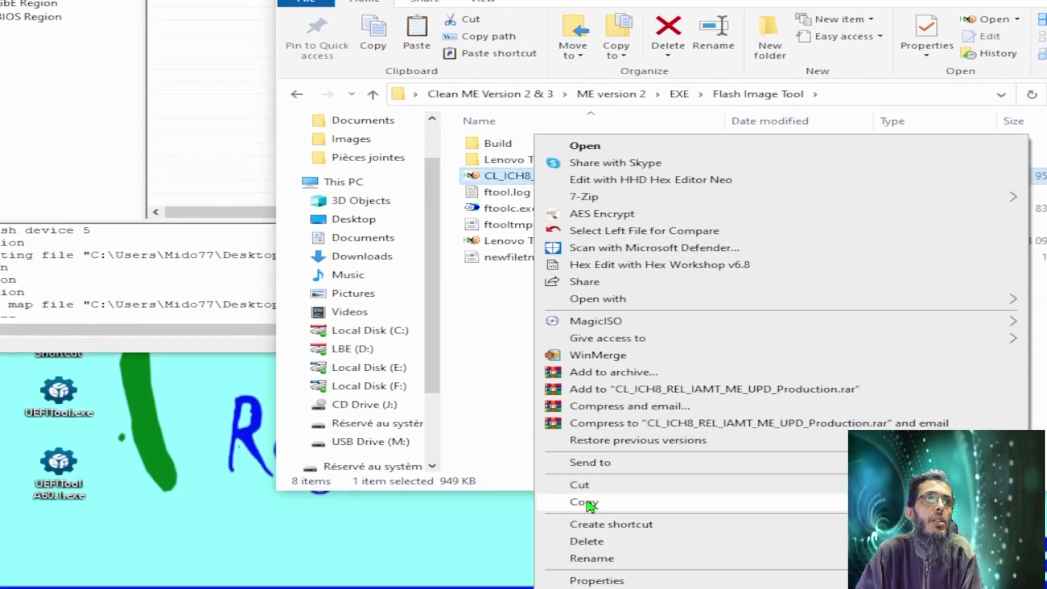
{"action": "left_click", "coordinate": [589, 502]}
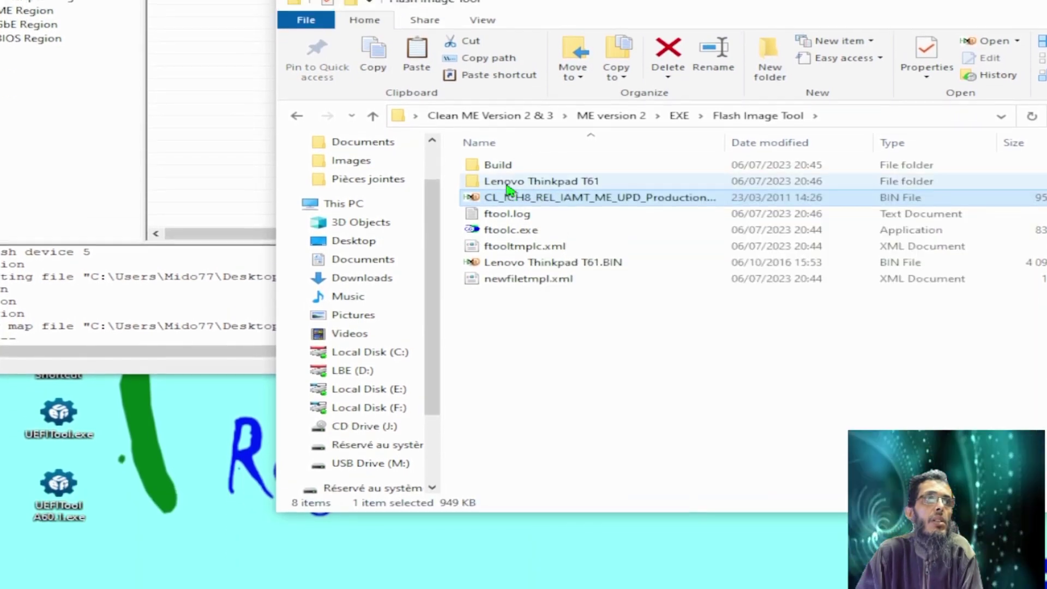
{"action": "double_click", "coordinate": [512, 181]}
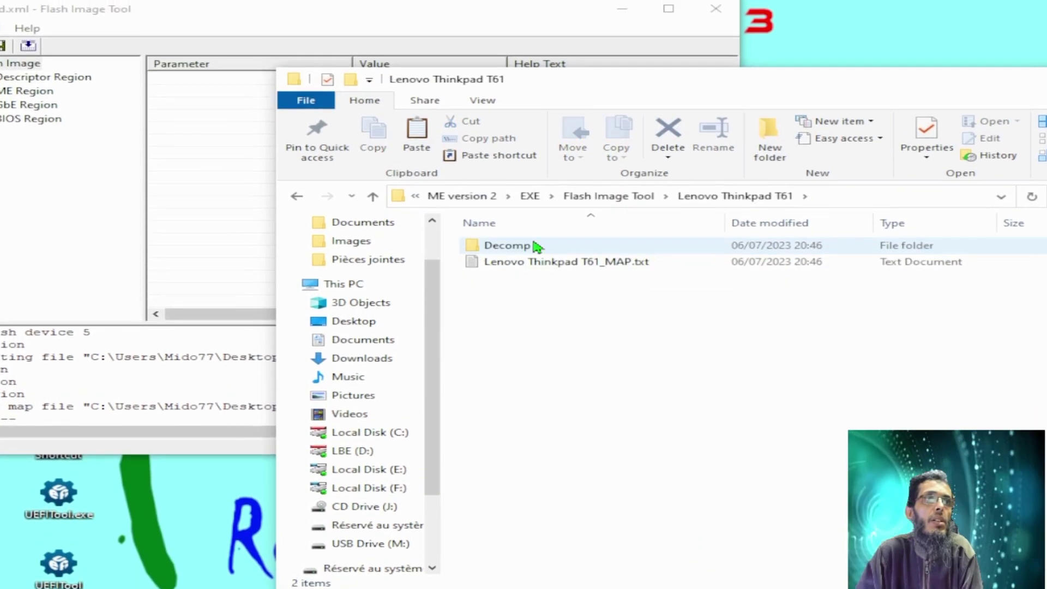
{"action": "double_click", "coordinate": [504, 240]}
{"action": "right_click", "coordinate": [563, 392]}
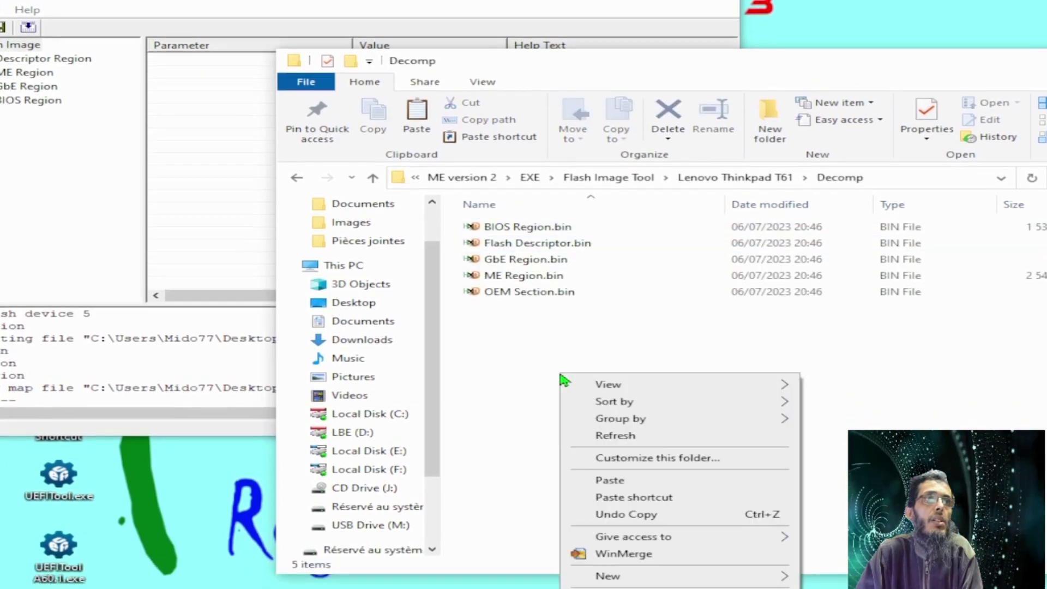
{"action": "left_click", "coordinate": [624, 481]}
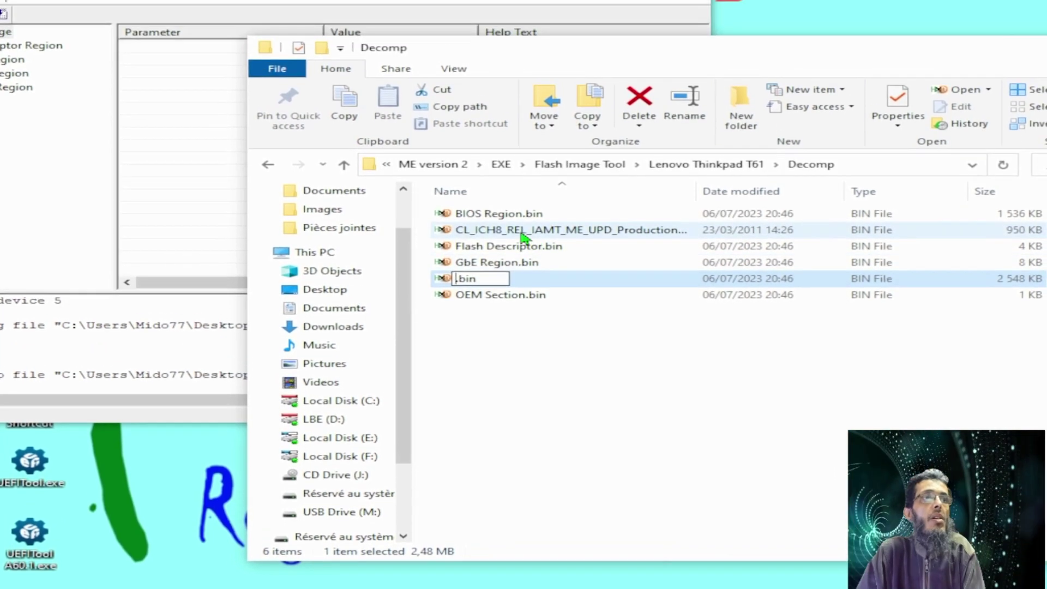
- Rename the pasted CL_ICH8_REL_IAMT_ME_UPD_Production file as ME Region.BIN and return to the Flash Image Tool folder
{"action": "left_click", "coordinate": [525, 232]}
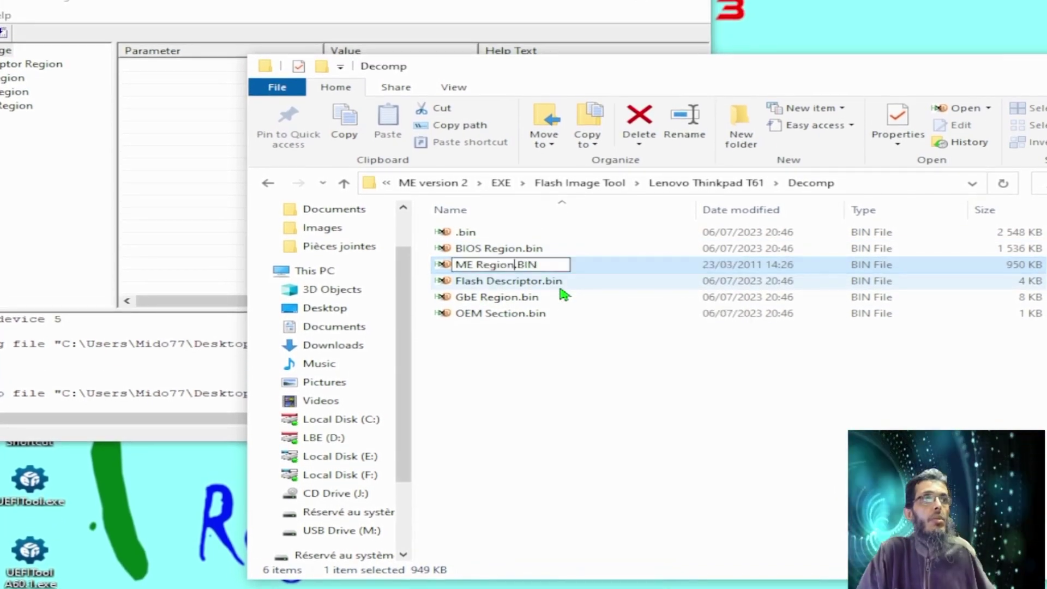
{"action": "left_click", "coordinate": [540, 379]}
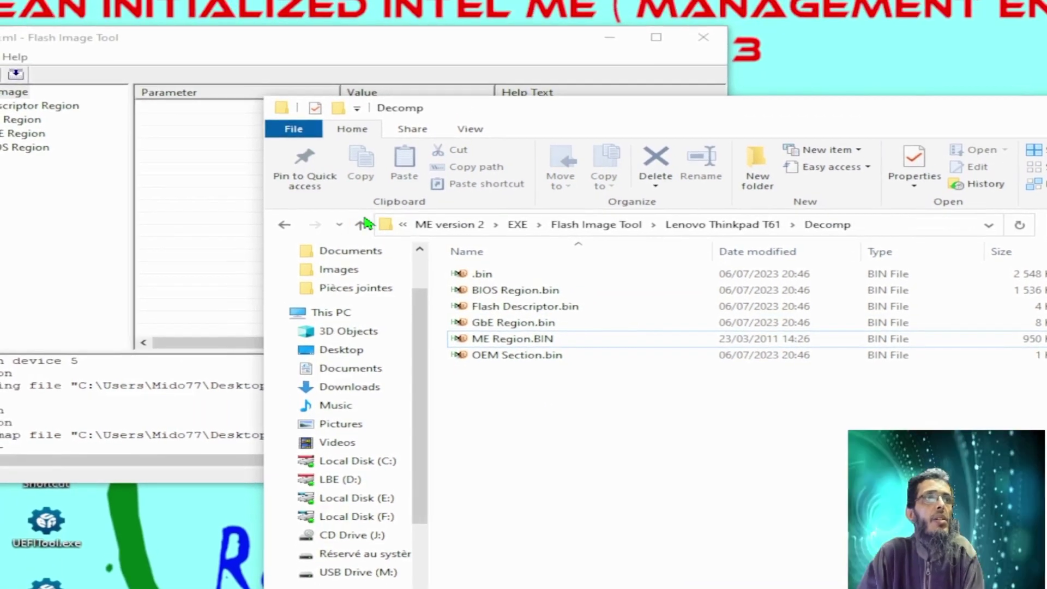
{"action": "left_click", "coordinate": [344, 151]}
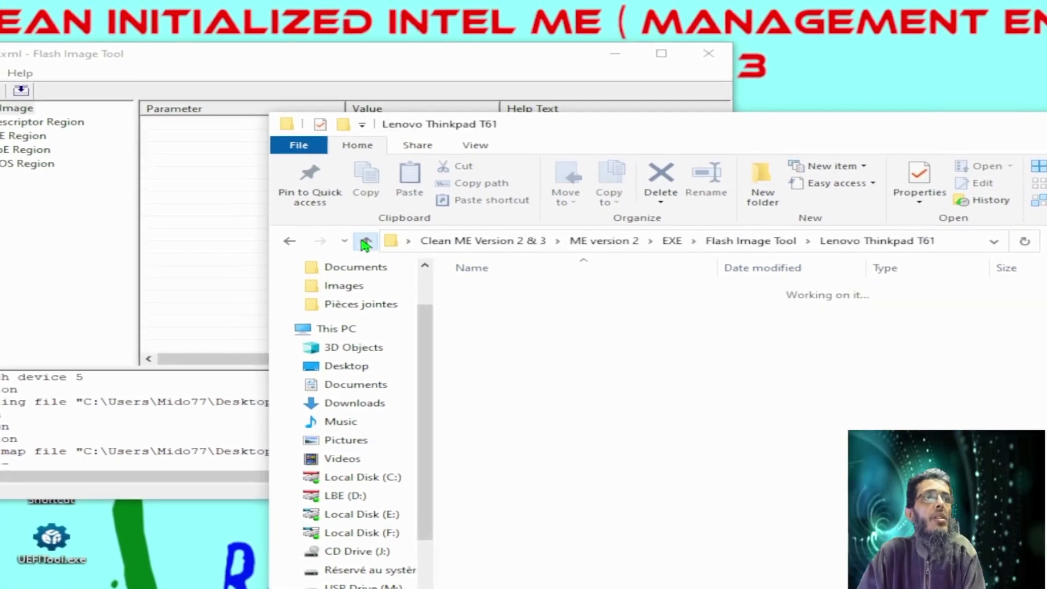
{"action": "left_click", "coordinate": [369, 255]}
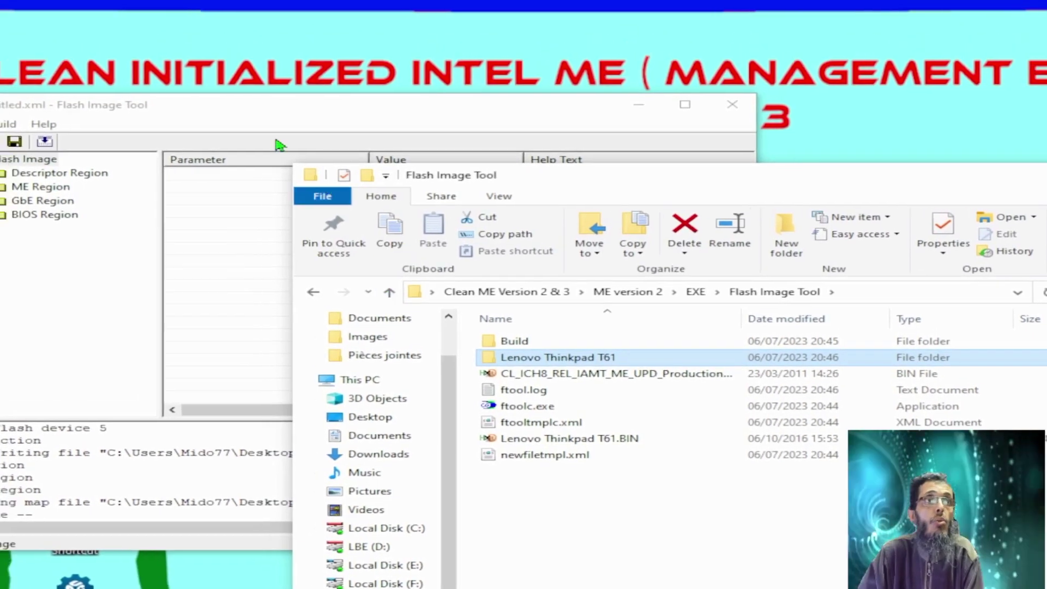
- Build the flash image and save it as Clean ME version 2 update in the Build folder
{"action": "left_click", "coordinate": [271, 131]}
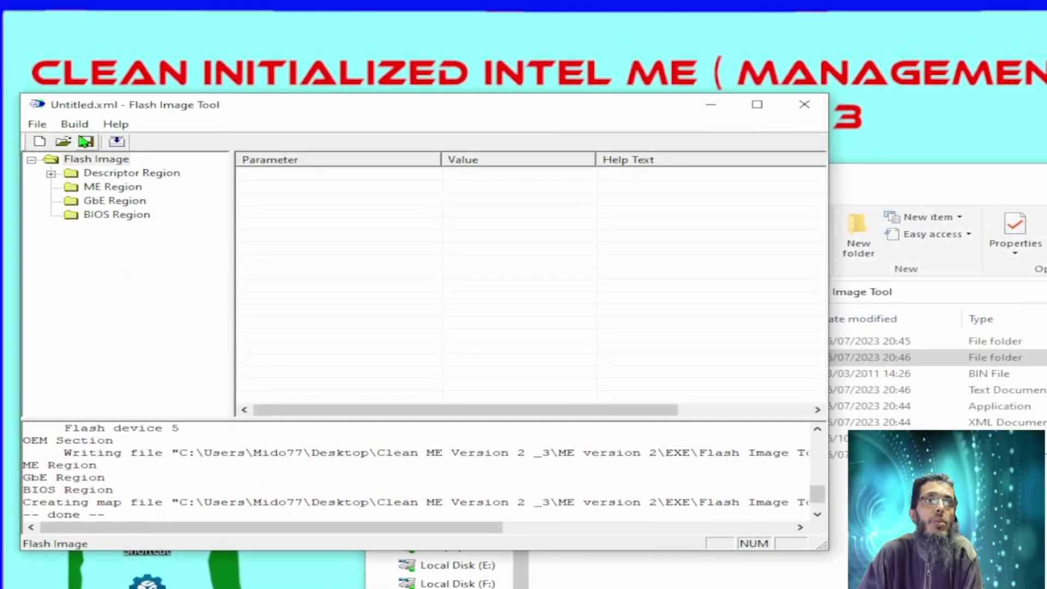
{"action": "left_click", "coordinate": [73, 124]}
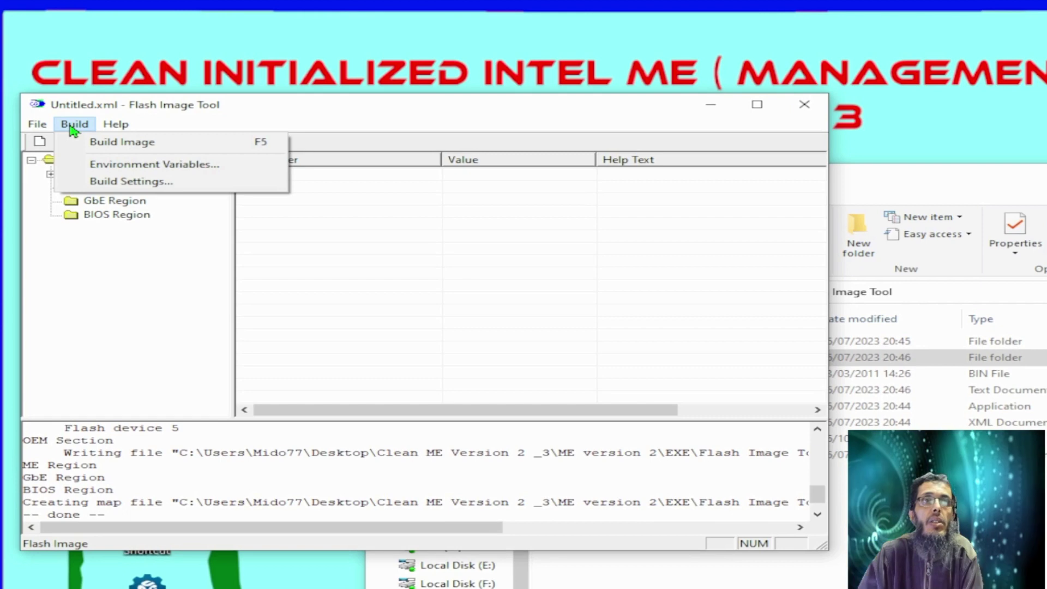
{"action": "left_click", "coordinate": [119, 143]}
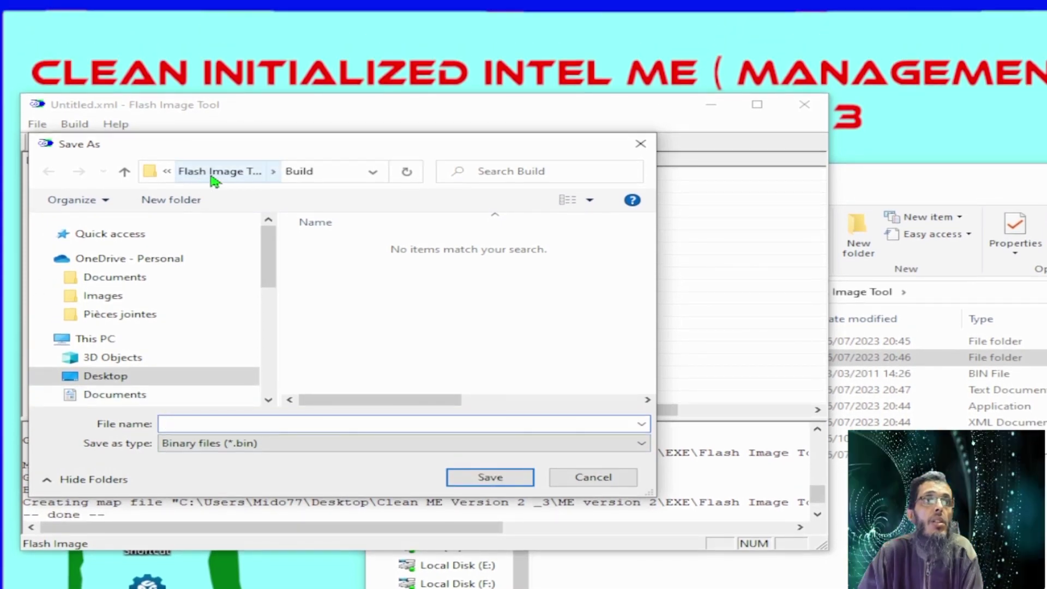
{"action": "left_click", "coordinate": [168, 172]}
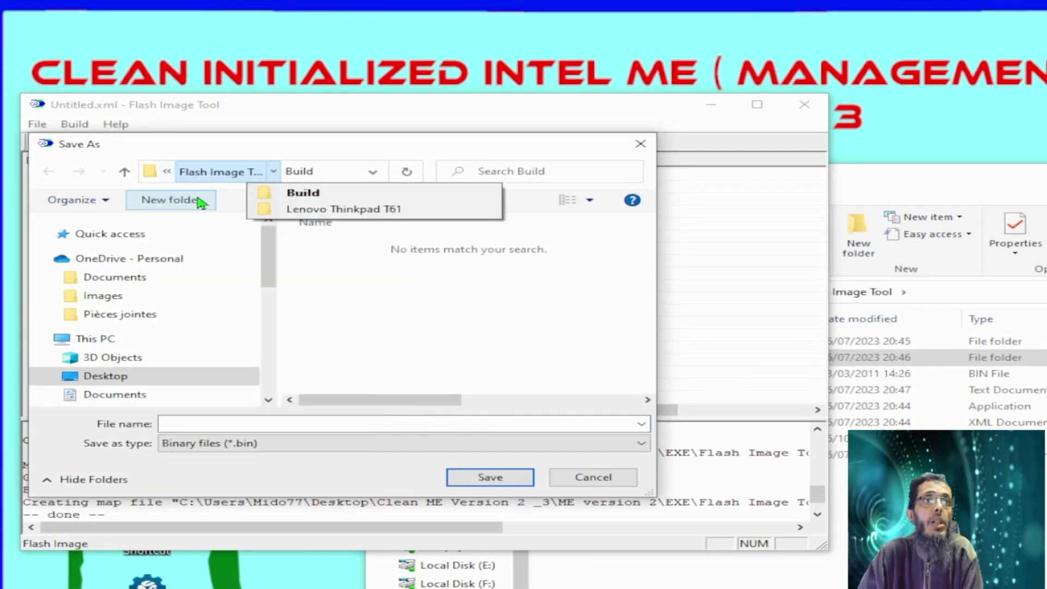
{"action": "left_click", "coordinate": [169, 171]}
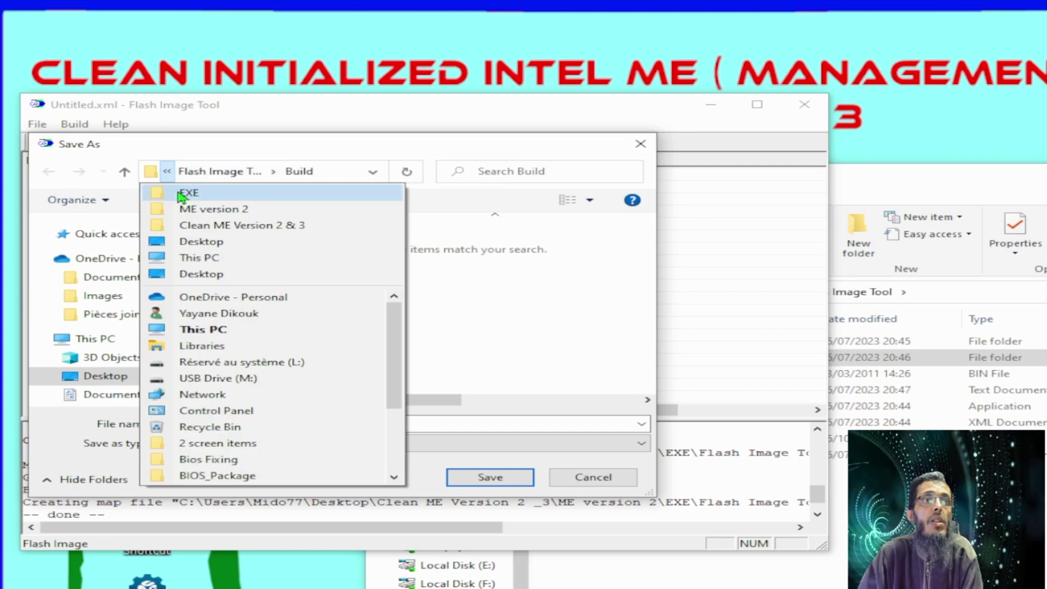
{"action": "left_click", "coordinate": [185, 193]}
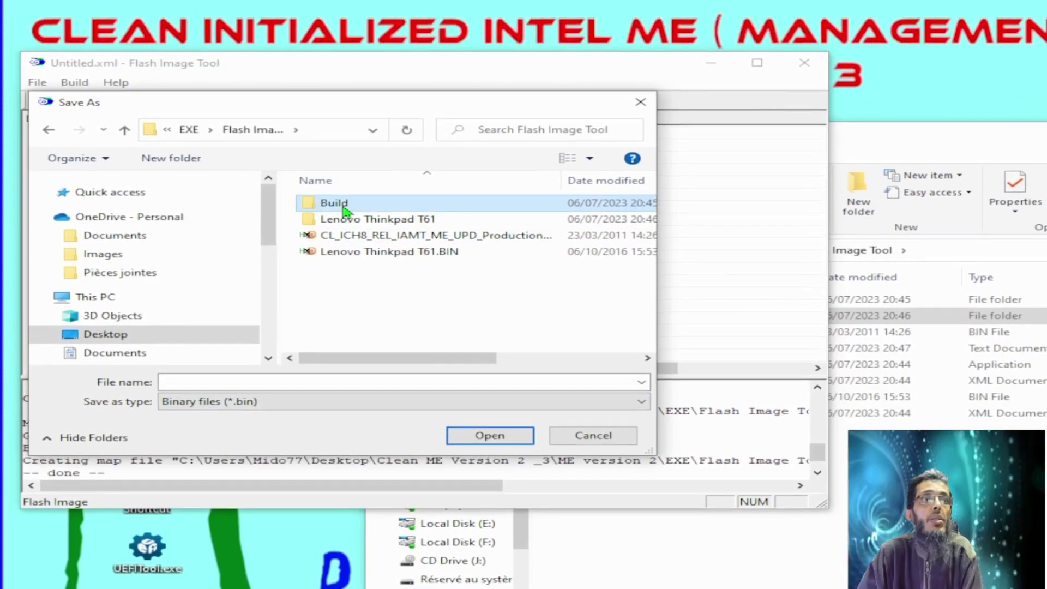
{"action": "double_click", "coordinate": [333, 175]}
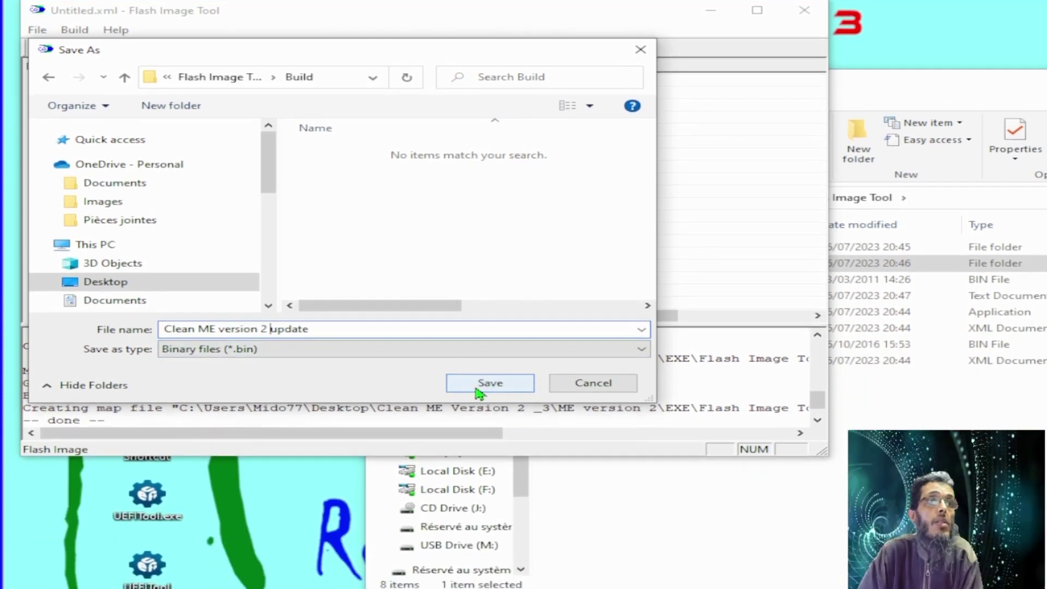
{"action": "left_click", "coordinate": [482, 480]}
- Analyze Clean ME version 2 update.bin from the Build folder with ME Analyzer and mark its firmware version
{"action": "key", "text": "alt+Tab"}
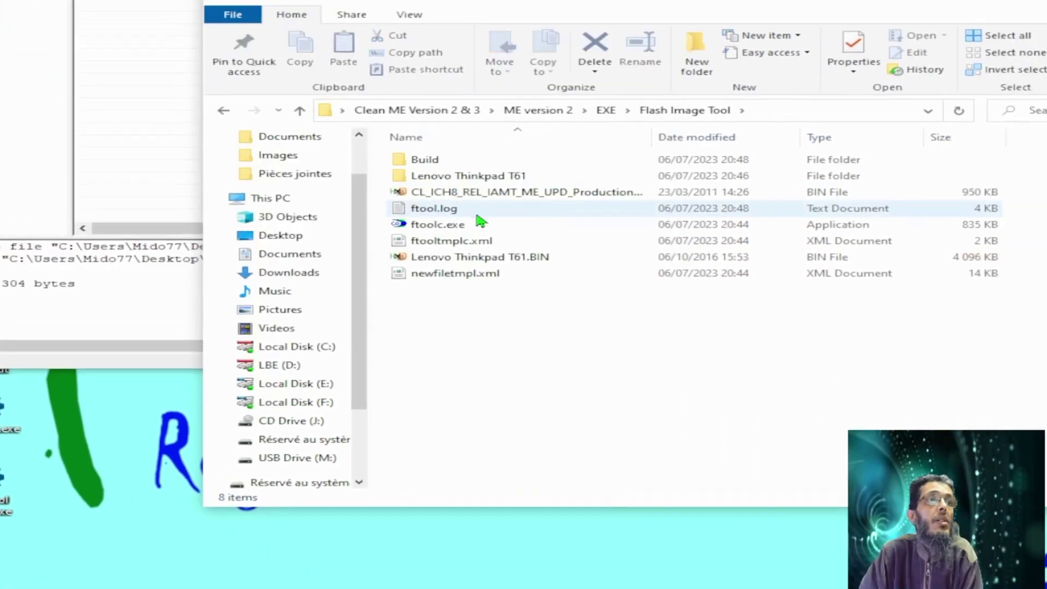
{"action": "double_click", "coordinate": [433, 190]}
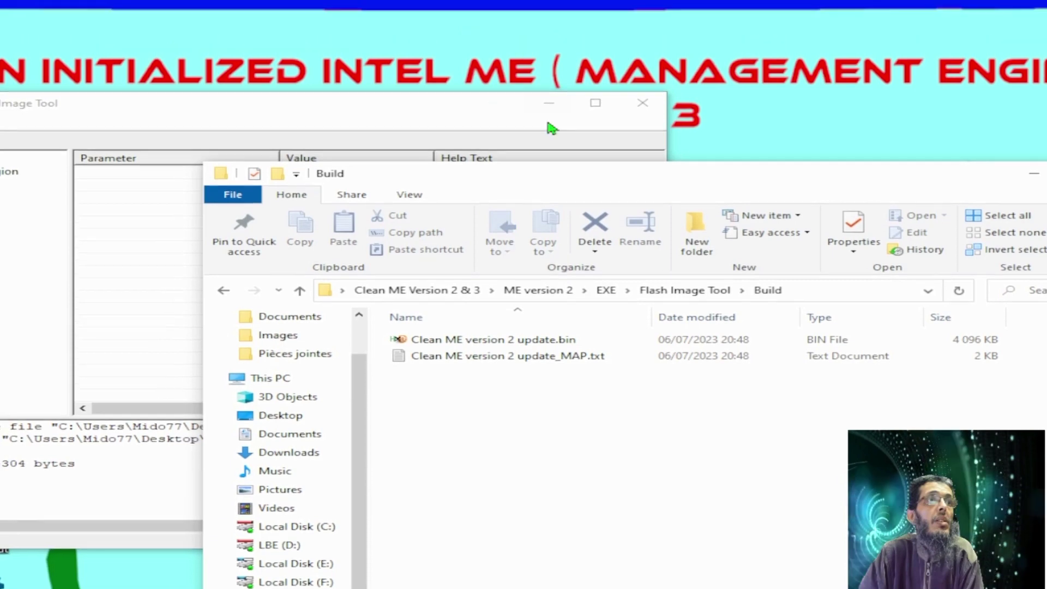
{"action": "left_click", "coordinate": [549, 102]}
{"action": "left_click_drag", "start_coordinate": [428, 339], "coordinate": [8, 294]}
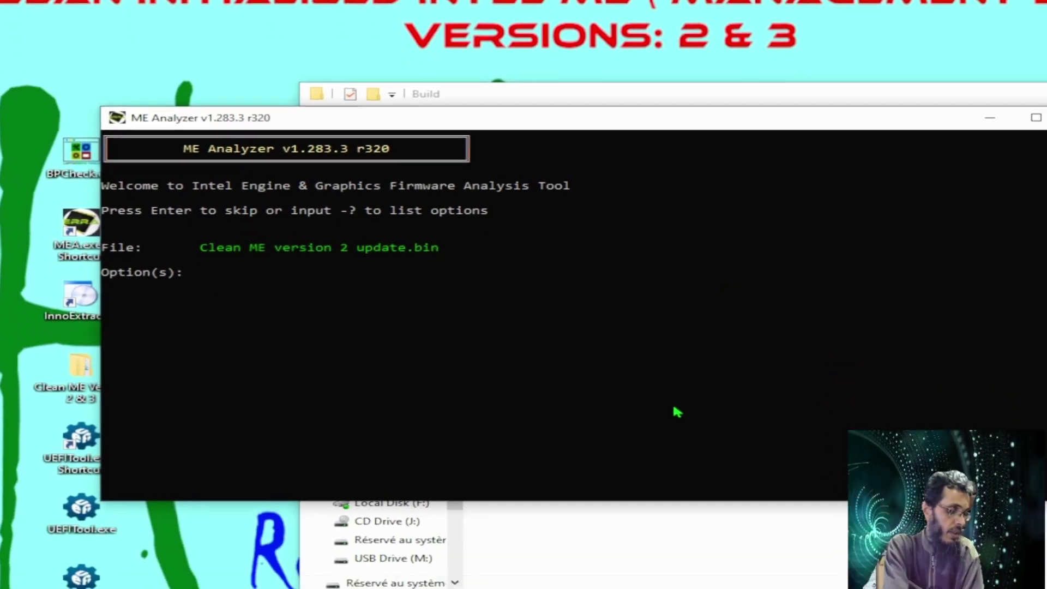
{"action": "key", "text": "Return"}
{"action": "left_click_drag", "start_coordinate": [390, 246], "coordinate": [483, 254]}
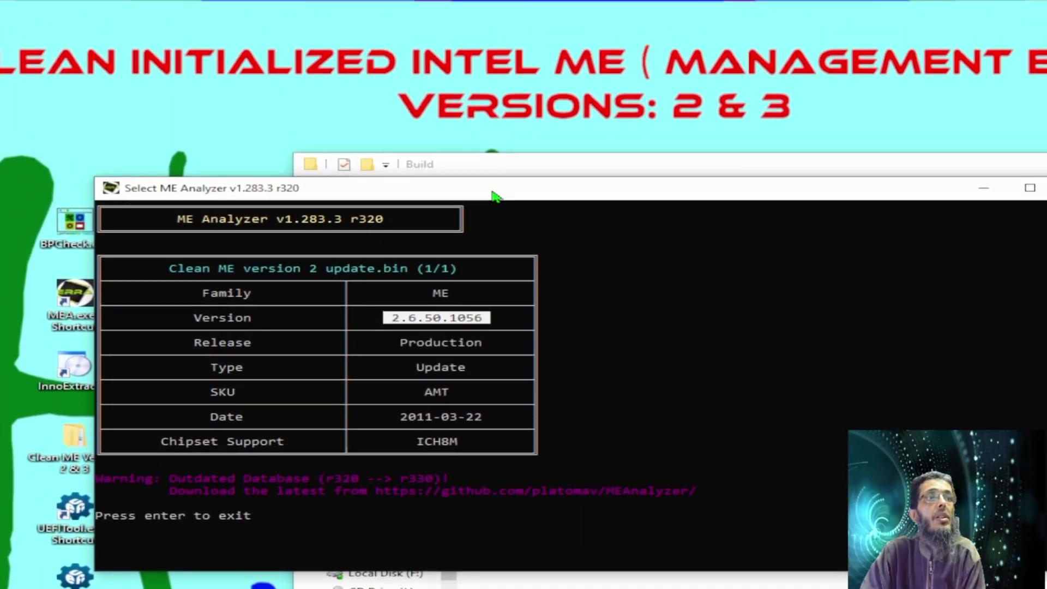
- Compare the ME Analyzer results of Lenovo Thinkpad T61.BIN and Clean ME version 2 update.bin side by side, checking version, release, type and SKU
{"action": "left_click_drag", "start_coordinate": [497, 131], "coordinate": [793, 132]}
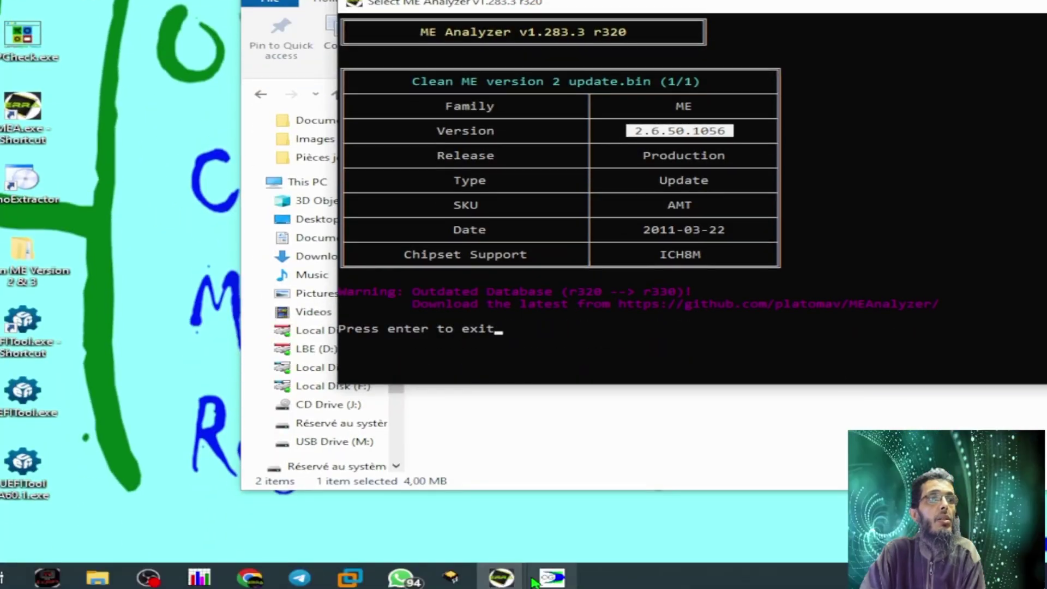
{"action": "mouse_move", "coordinate": [503, 579]}
{"action": "left_click", "coordinate": [273, 491]}
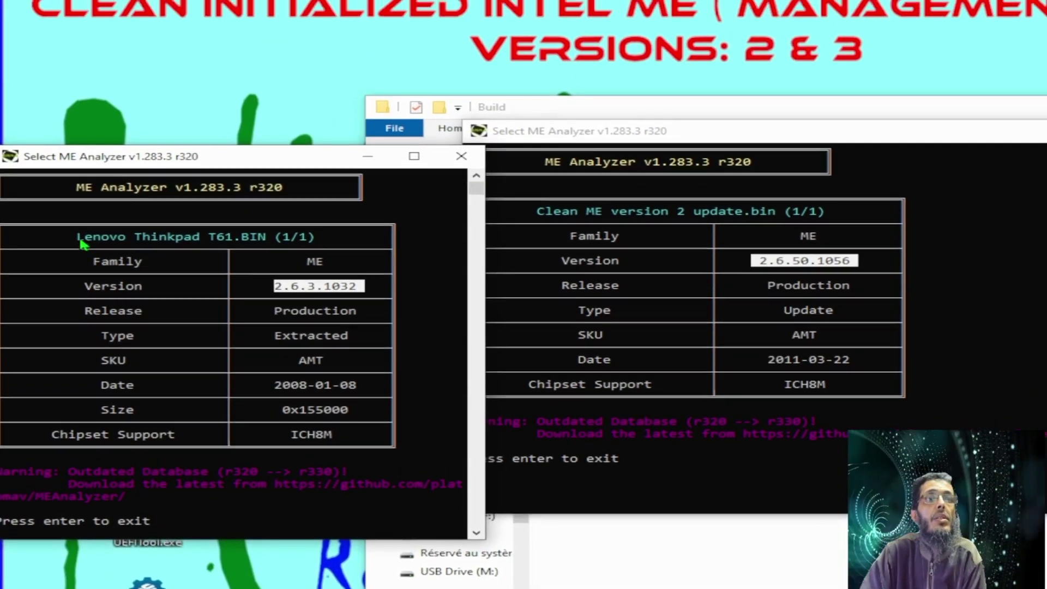
{"action": "left_click_drag", "start_coordinate": [26, 131], "coordinate": [44, 138]}
{"action": "left_click_drag", "start_coordinate": [102, 250], "coordinate": [269, 256]}
{"action": "left_click_drag", "start_coordinate": [274, 296], "coordinate": [364, 311]}
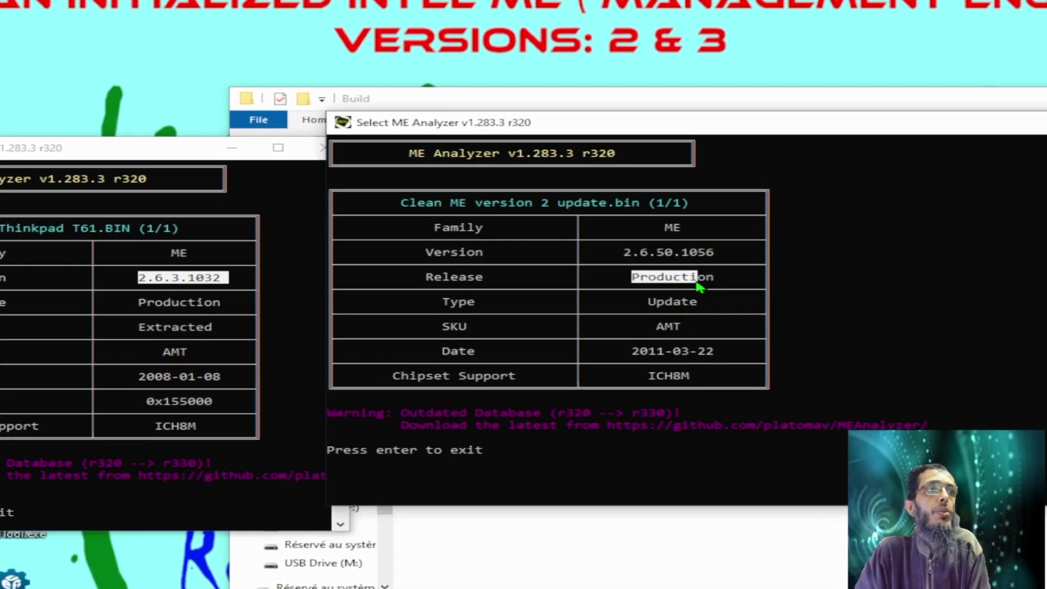
{"action": "left_click", "coordinate": [677, 301]}
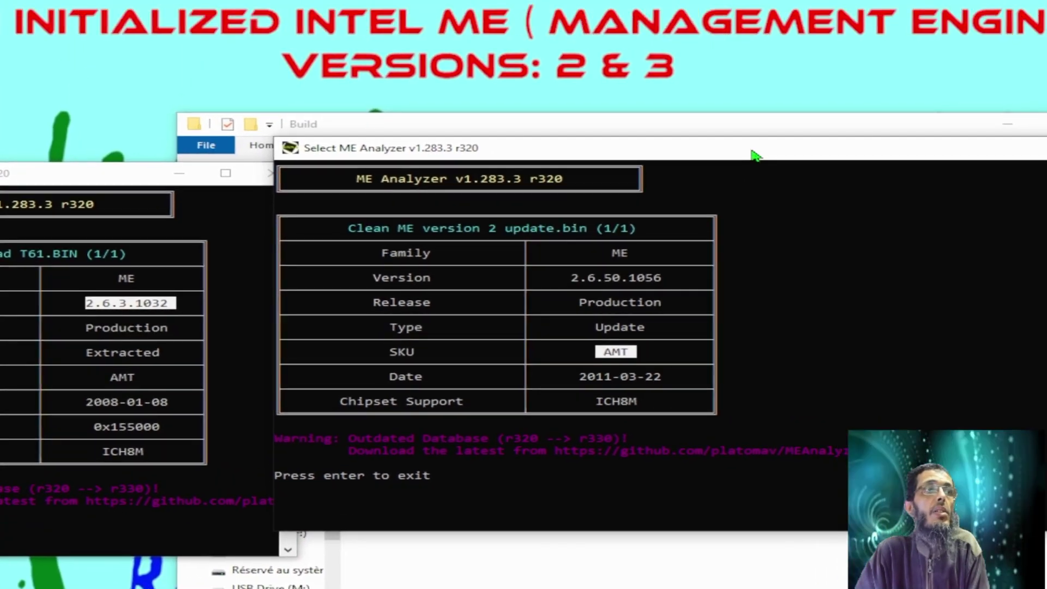
- Close both ME Analyzer result windows to get back to the Build folder
{"action": "left_click_drag", "start_coordinate": [752, 151], "coordinate": [414, 264]}
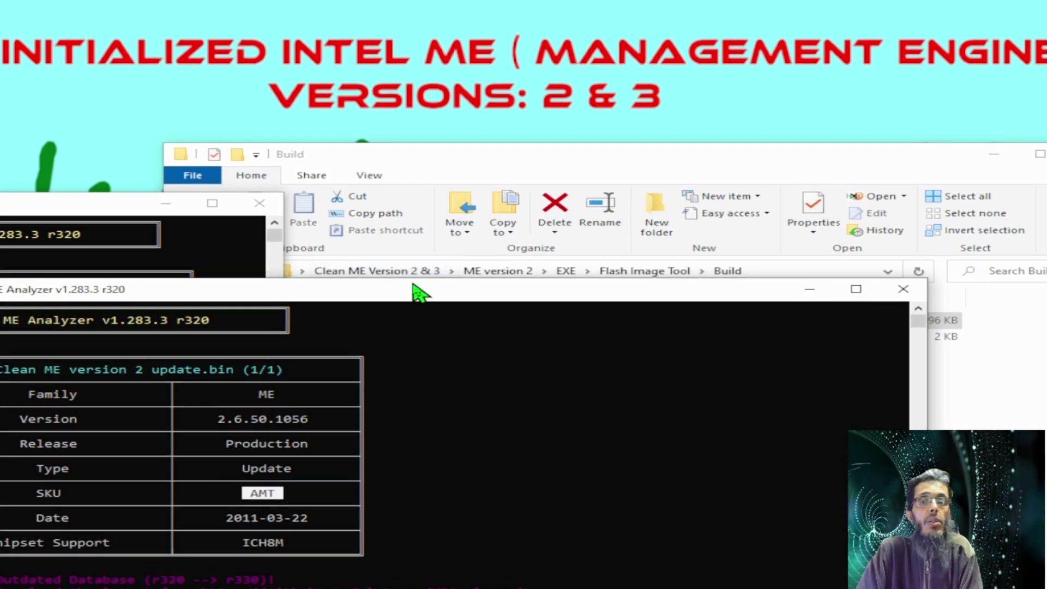
{"action": "left_click_drag", "start_coordinate": [420, 291], "coordinate": [515, 244]}
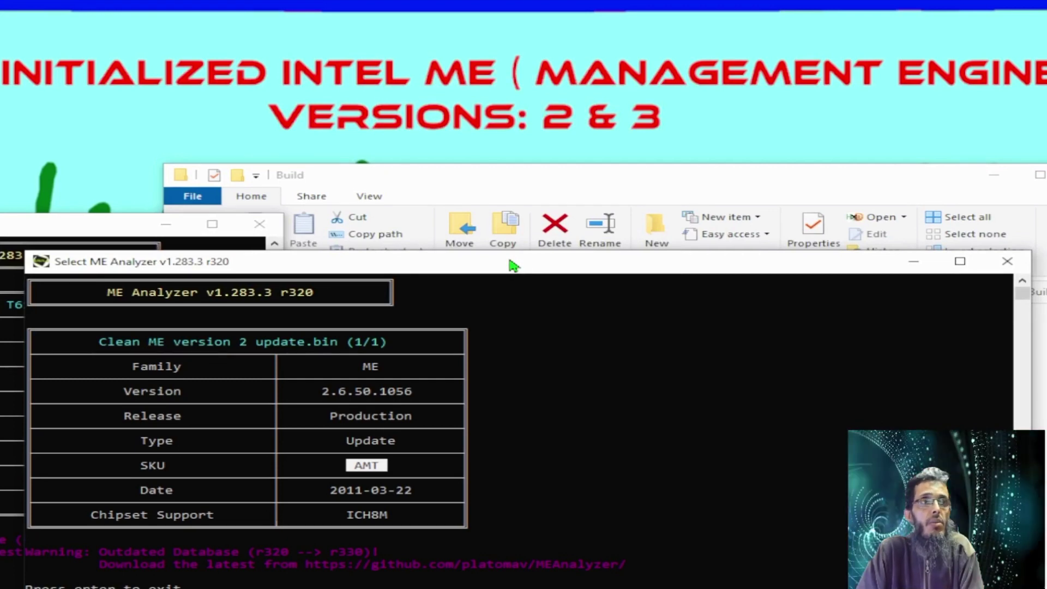
{"action": "left_click", "coordinate": [1007, 261]}
{"action": "key", "text": "Return"}
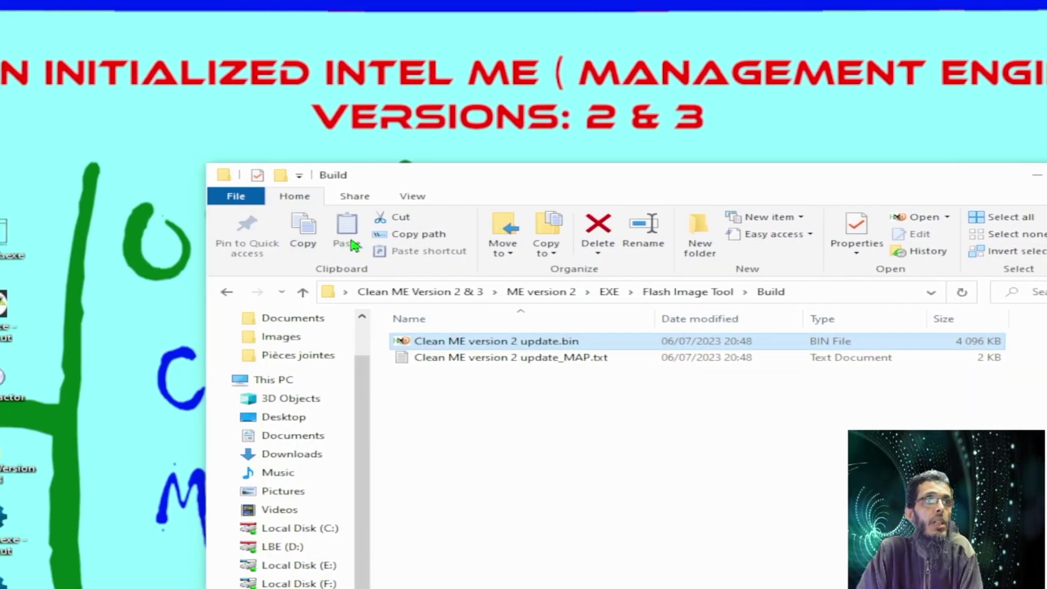
- Go back up to the Clean ME Version 2 & 3 folder and open its ME version 3 folder
{"action": "left_click", "coordinate": [324, 289]}
{"action": "left_click", "coordinate": [324, 288]}
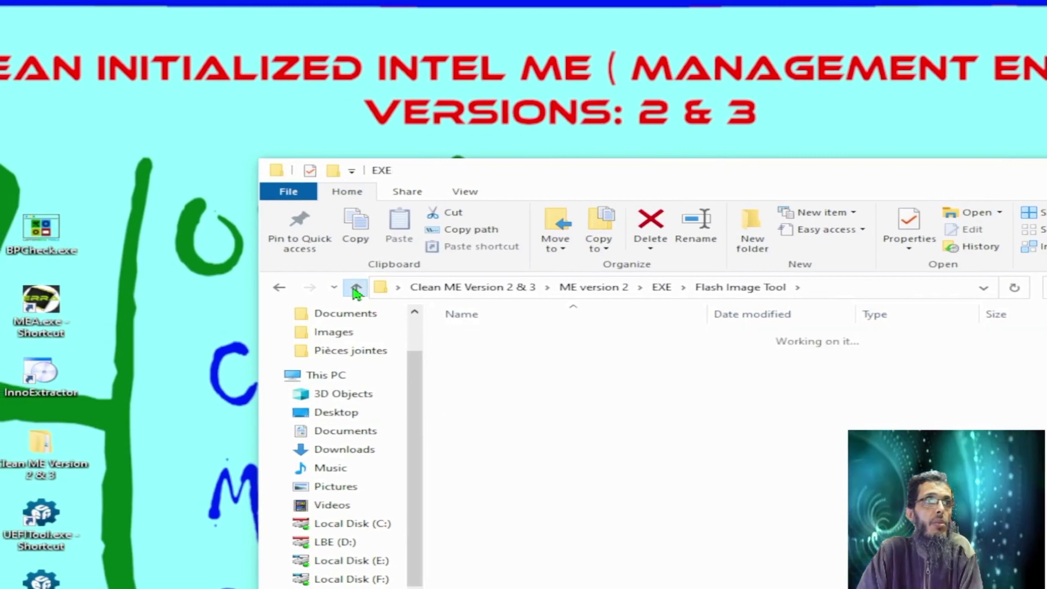
{"action": "left_click", "coordinate": [360, 289]}
{"action": "left_click", "coordinate": [360, 289]}
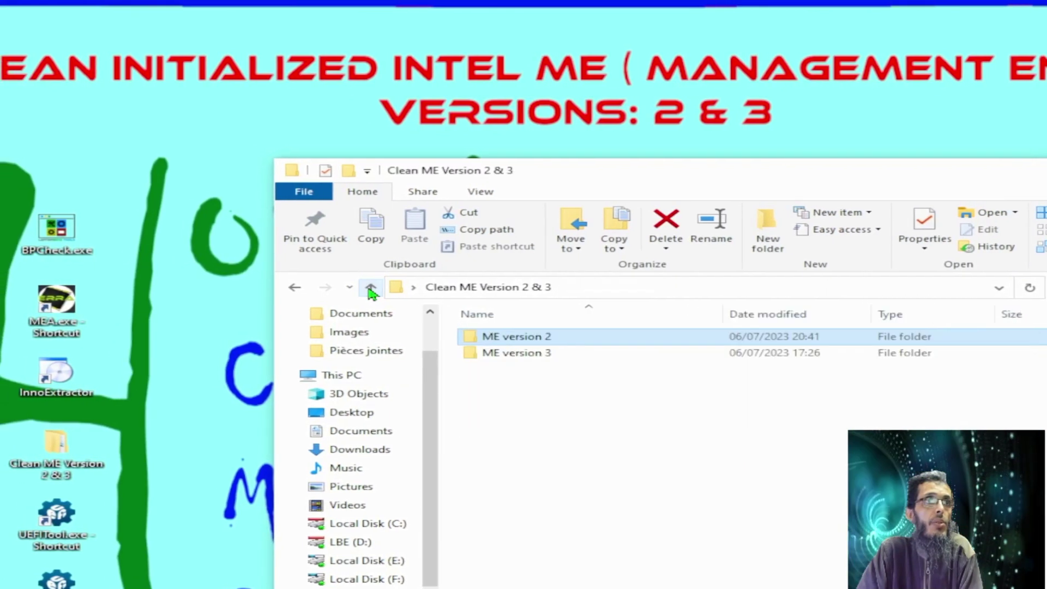
{"action": "double_click", "coordinate": [515, 349]}
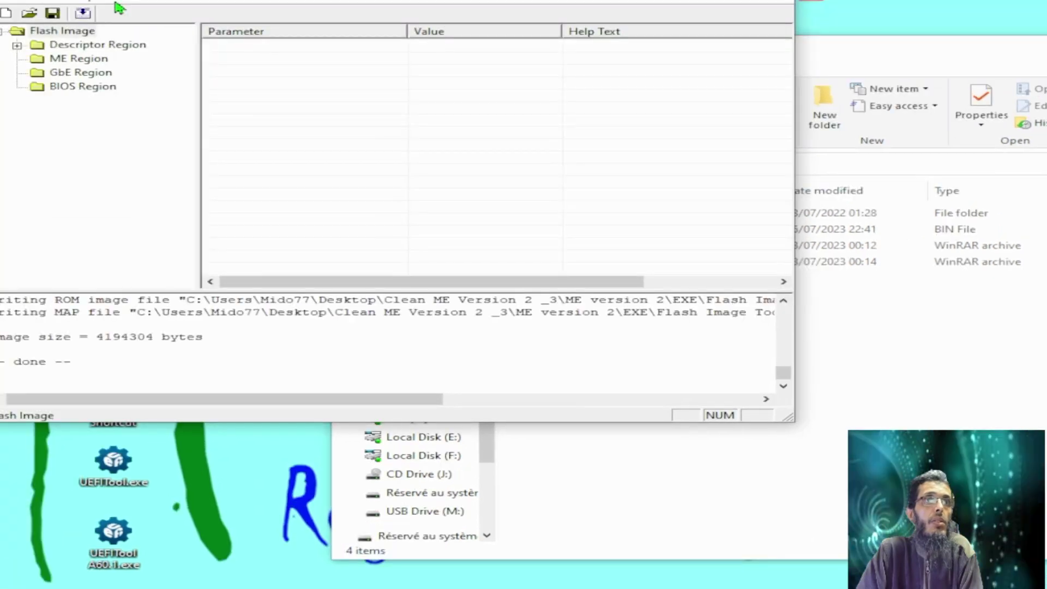
- Review the output path, intermediate file, compact image and erase size options in the build settings, leaving them unchanged
{"action": "left_click", "coordinate": [77, 70]}
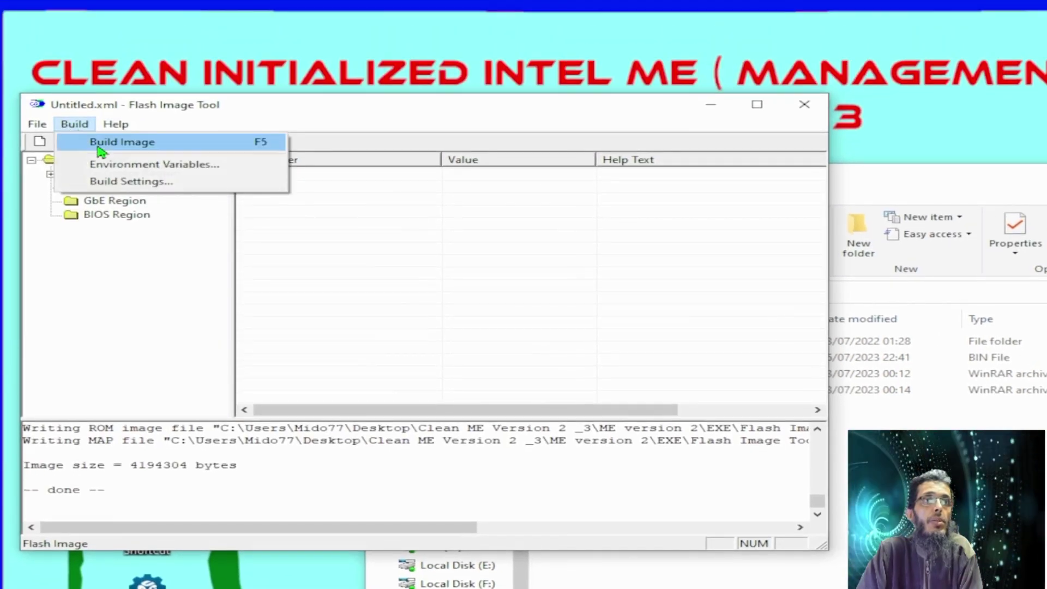
{"action": "left_click", "coordinate": [99, 143]}
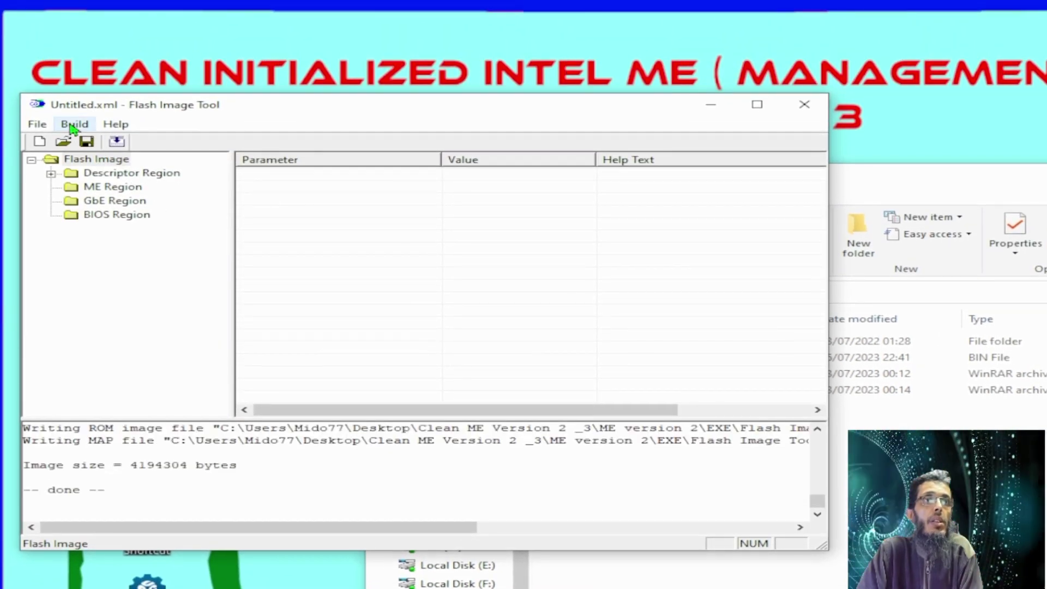
{"action": "left_click", "coordinate": [72, 124]}
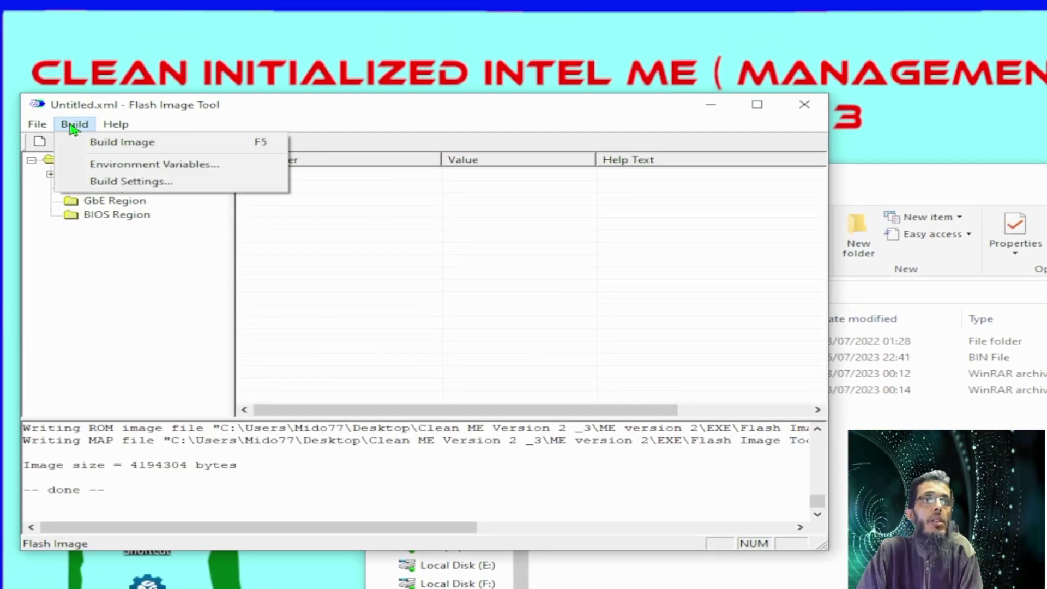
{"action": "left_click", "coordinate": [133, 184]}
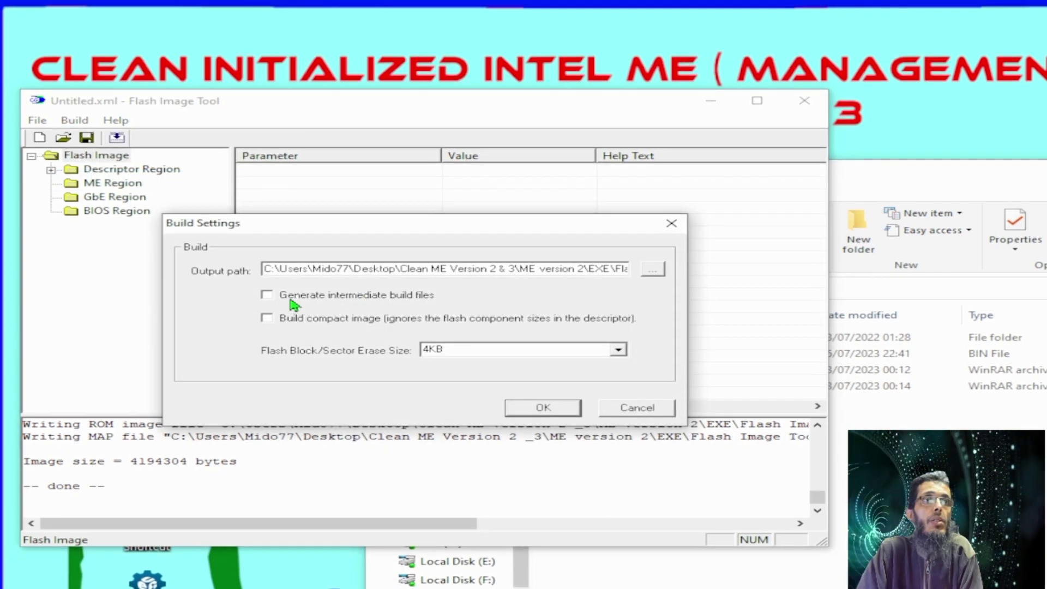
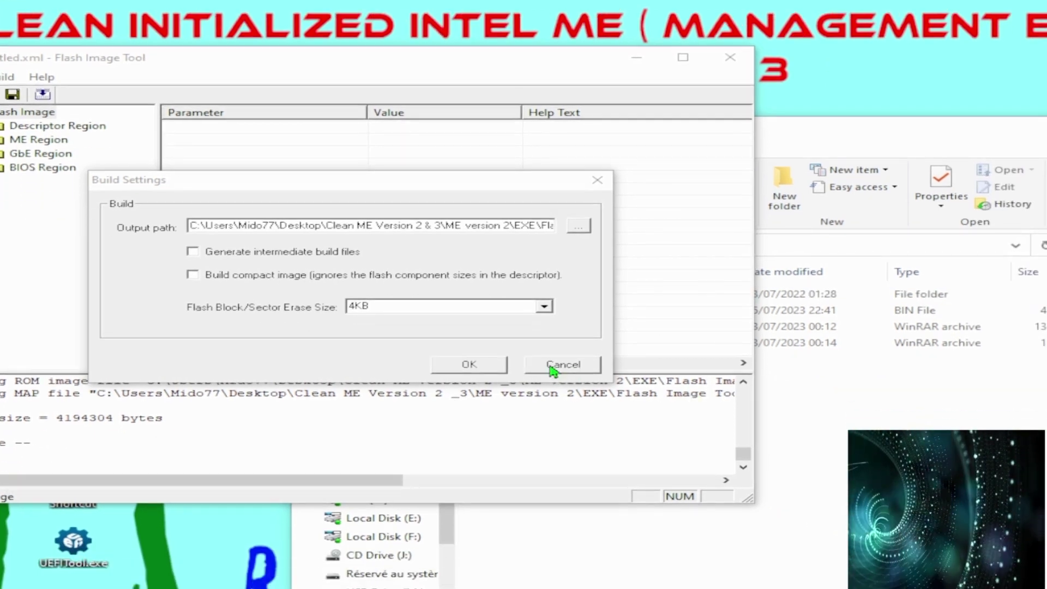
{"action": "left_click", "coordinate": [637, 411]}
- Minimize Flash Image Tool, switch to the ERRA Discord server in the browser and read its server-guidelines channel
{"action": "left_click", "coordinate": [708, 105]}
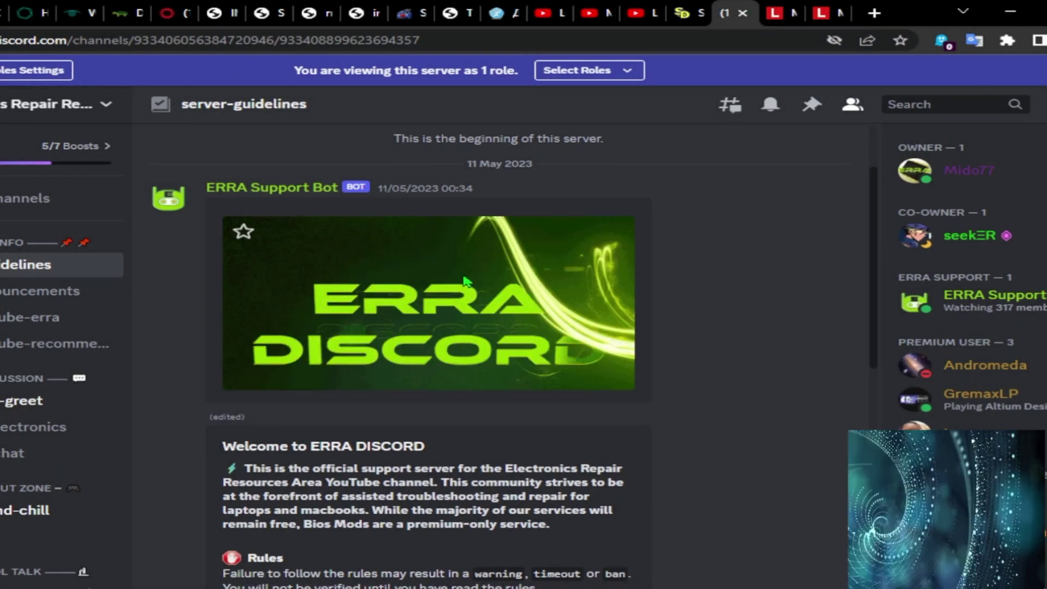
{"action": "scroll", "coordinate": [465, 282], "scroll_direction": "down", "scroll_amount": 1}
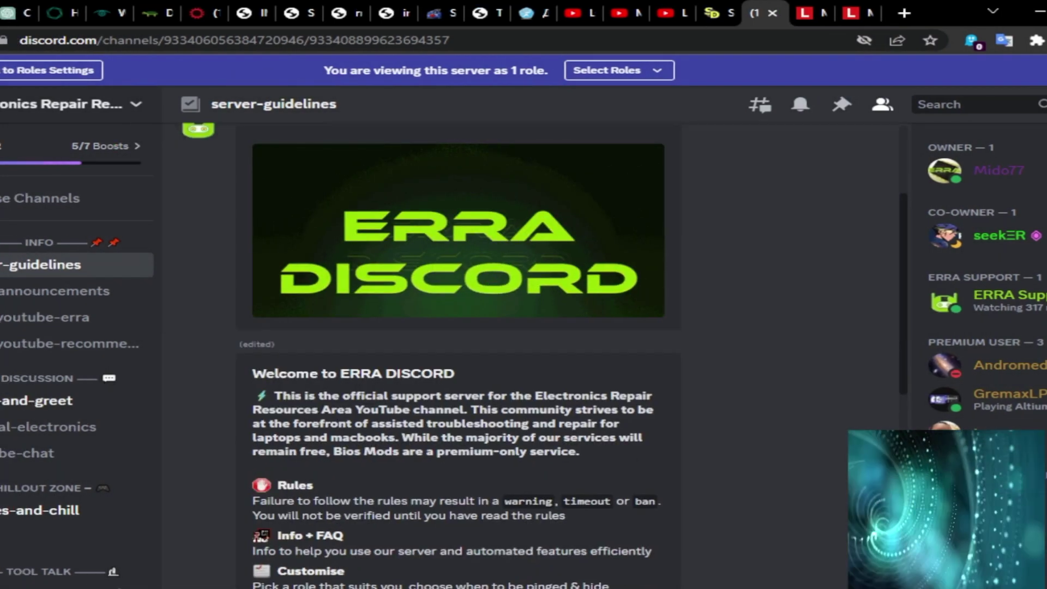